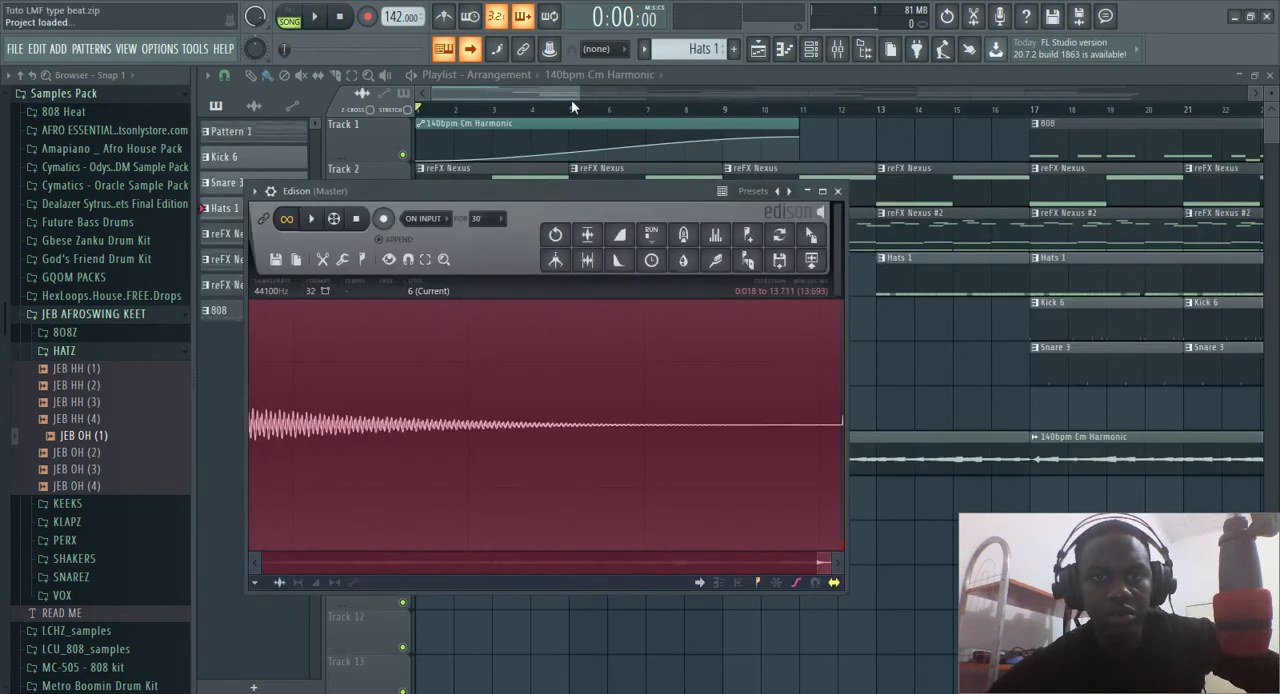
Close the Edison editor and the mixer to return to the playlist arrangement
left_click(838, 191)
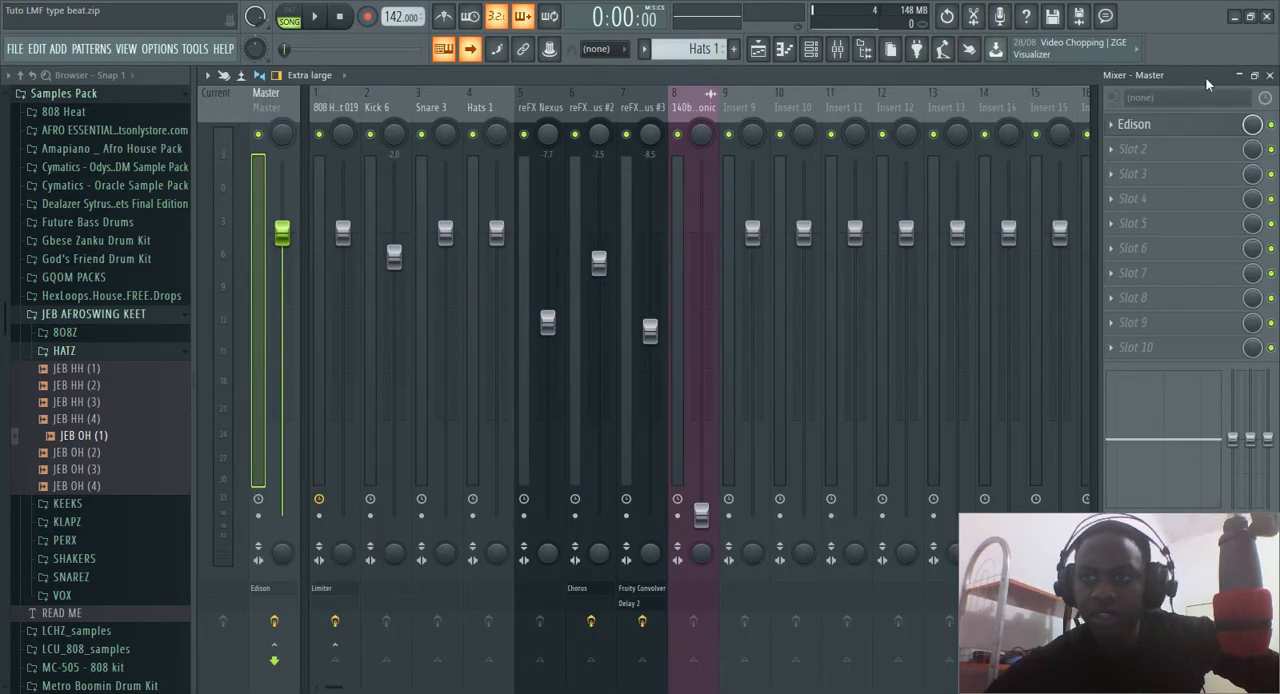
left_click(1270, 76)
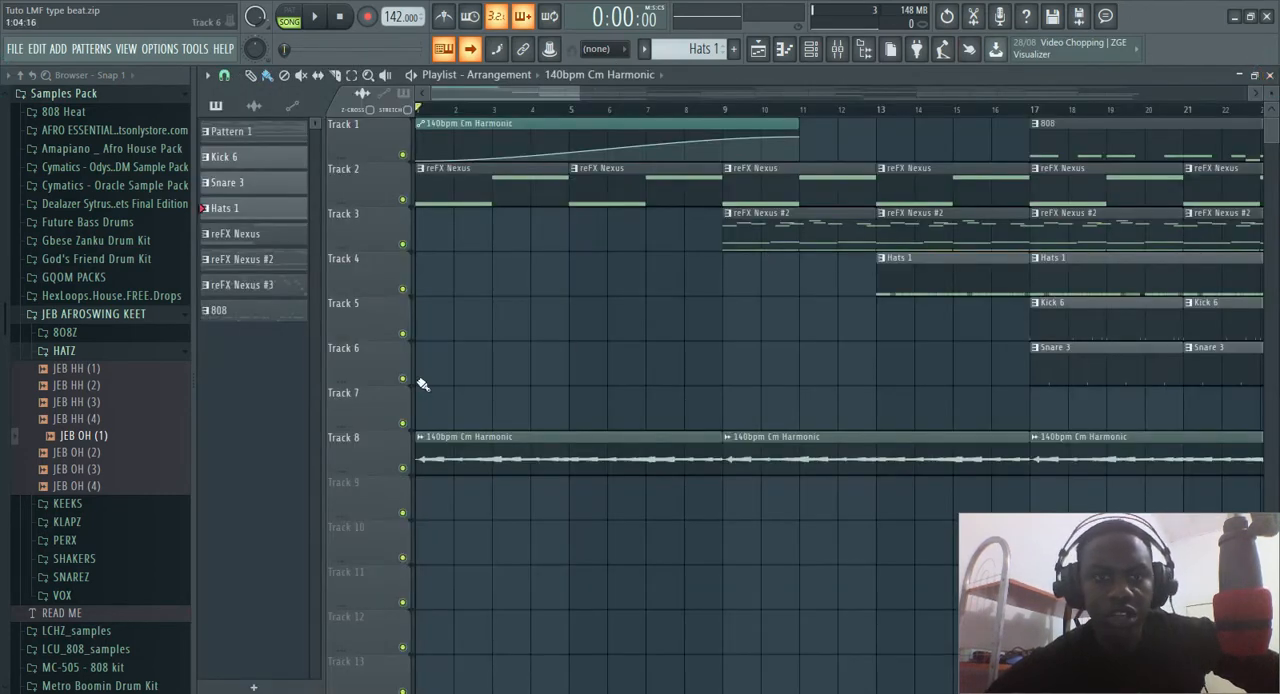
scroll(496, 358, "down", 3)
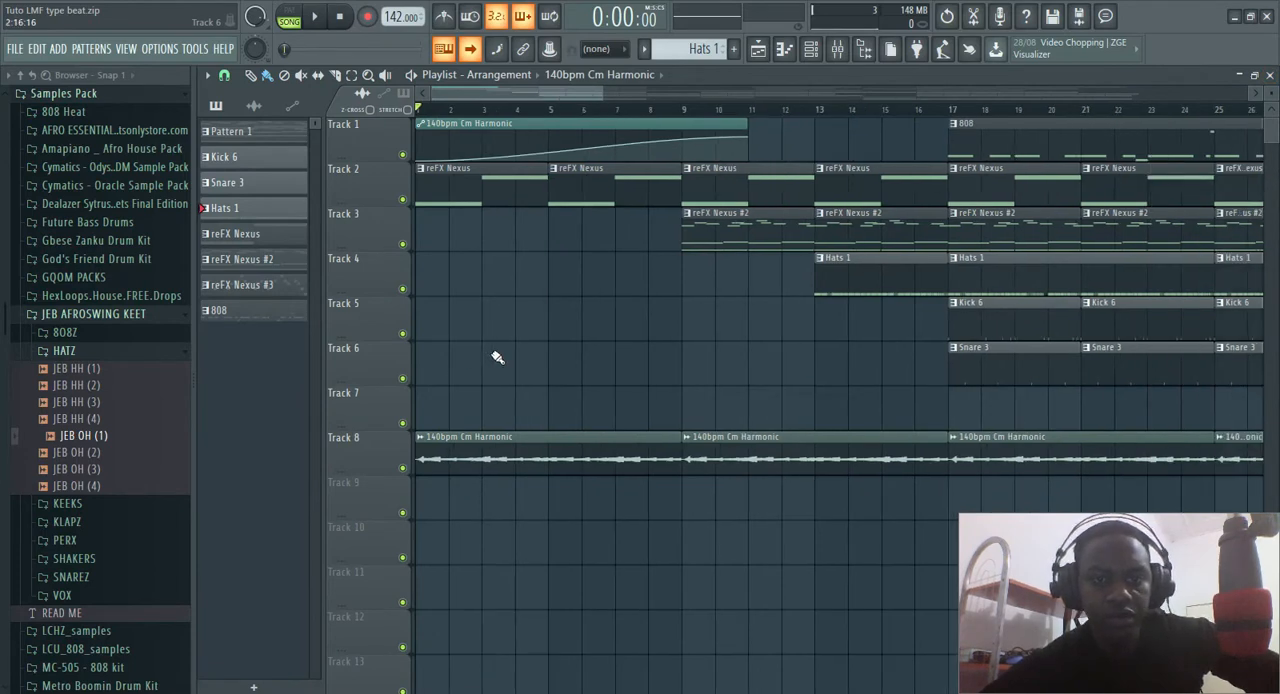
scroll(496, 358, "down", 3)
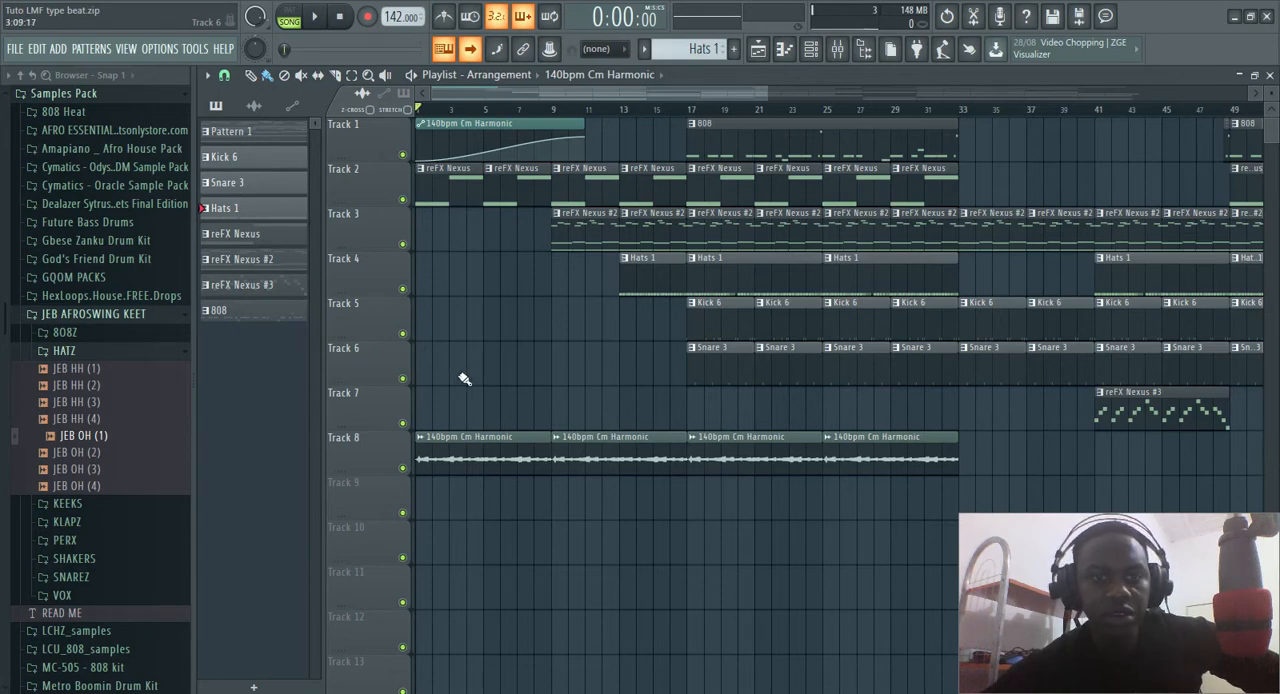
scroll(464, 378, "down", 3)
scroll(464, 378, "up", 3)
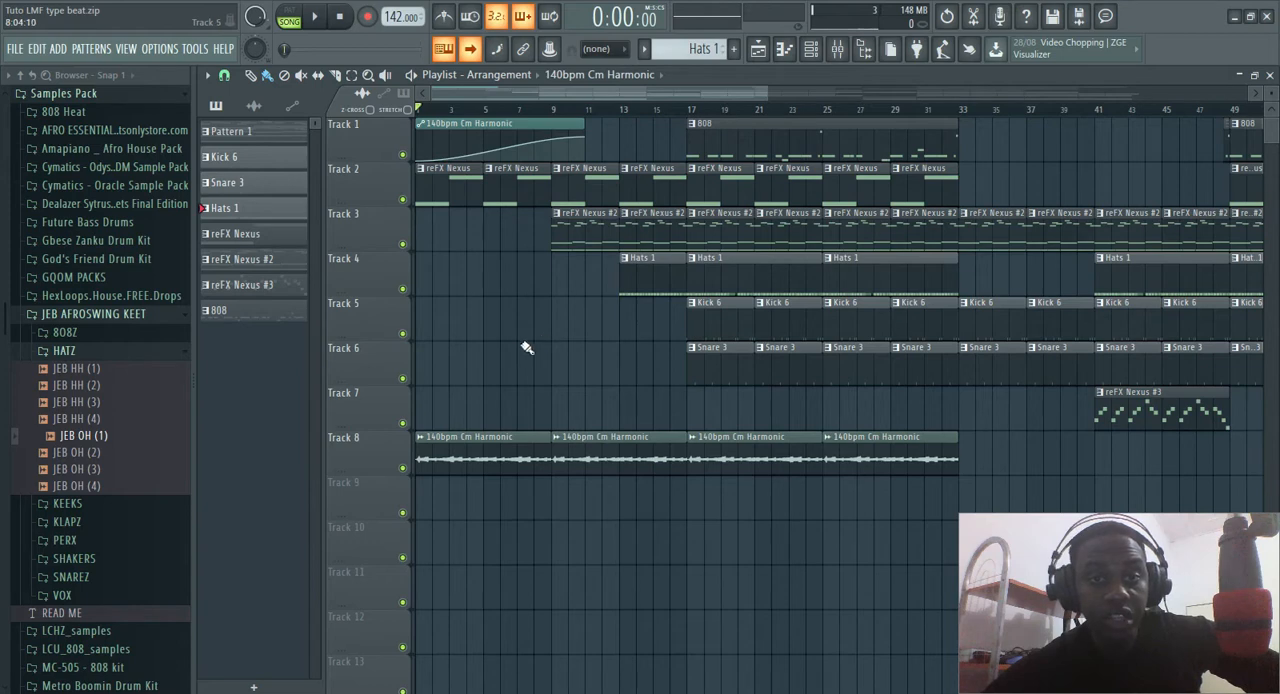
left_click(488, 323)
right_click(488, 323)
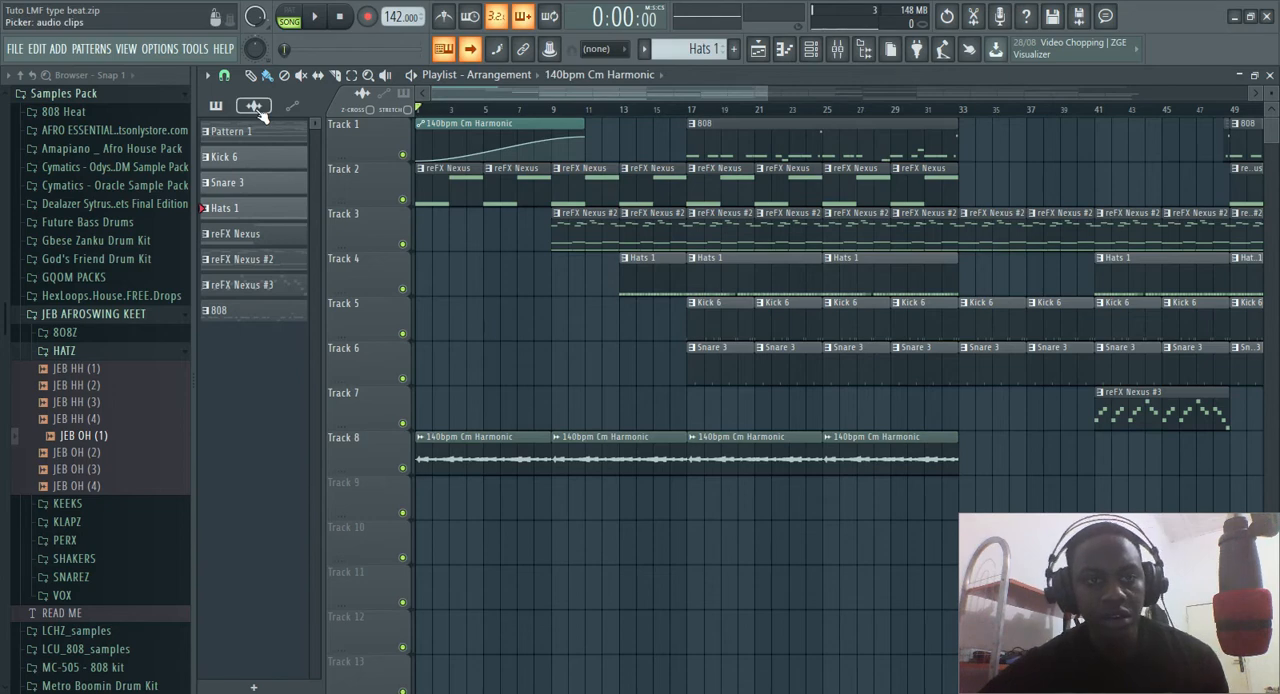
left_click(364, 148)
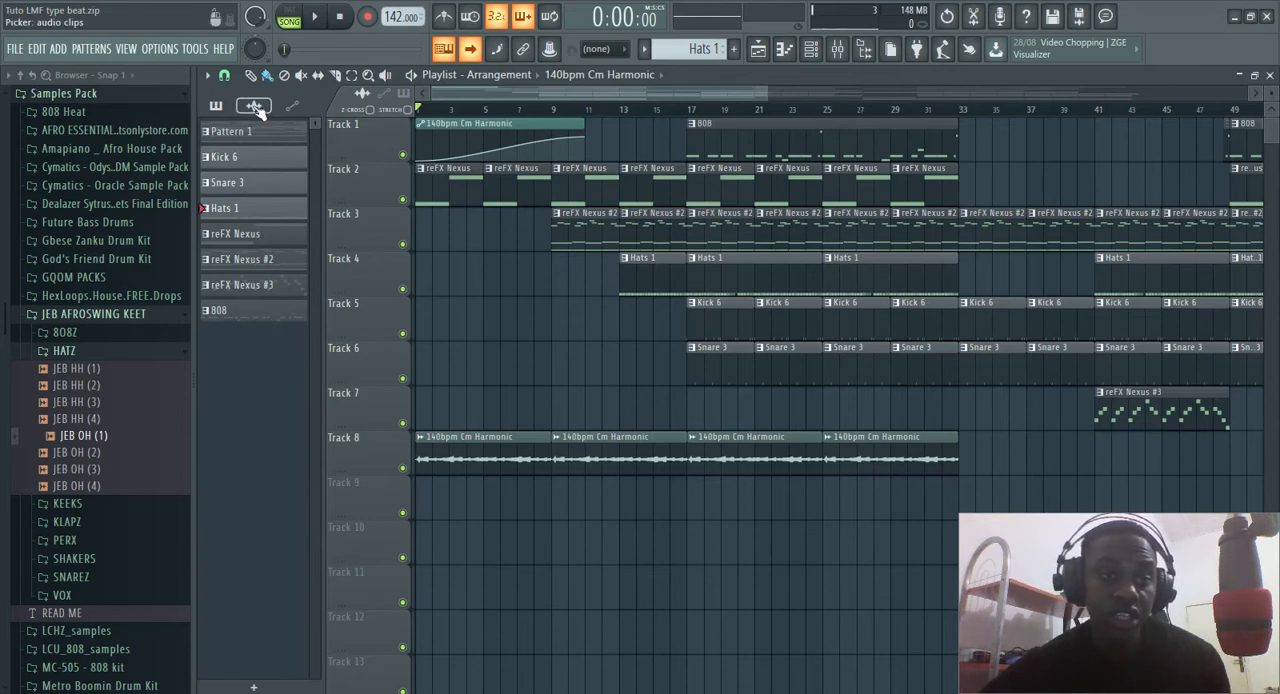
left_click(367, 186)
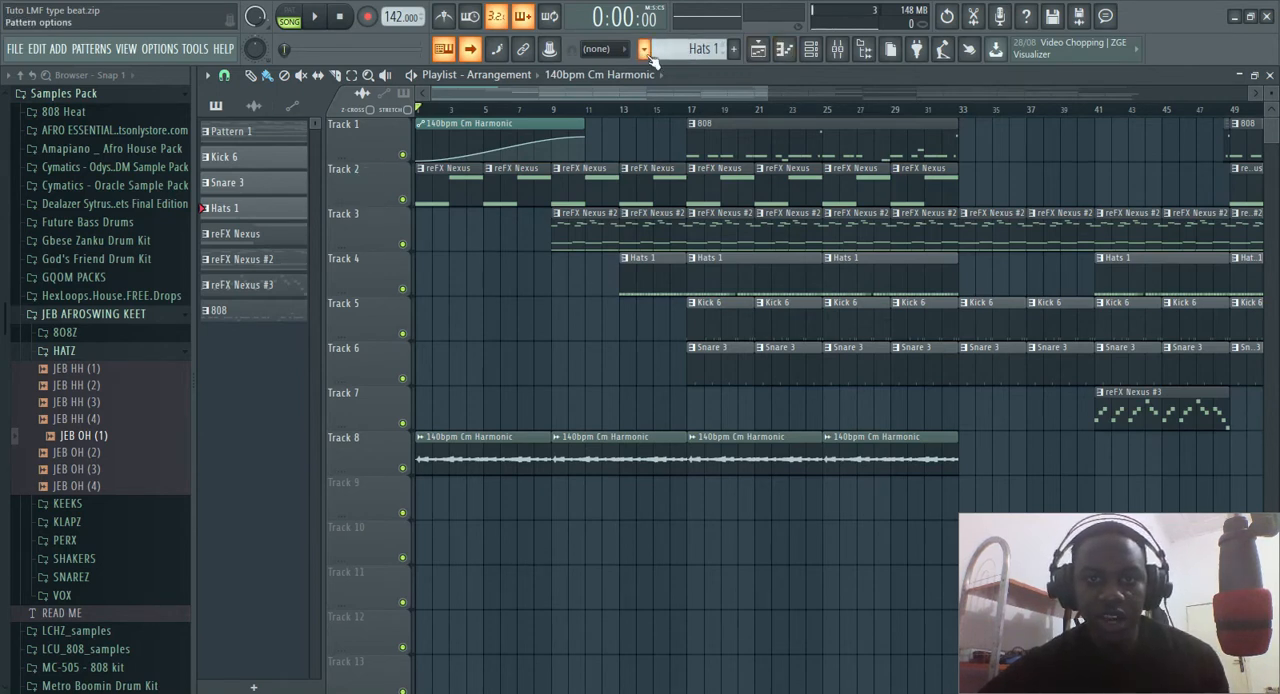
left_click(811, 49)
left_click(362, 406)
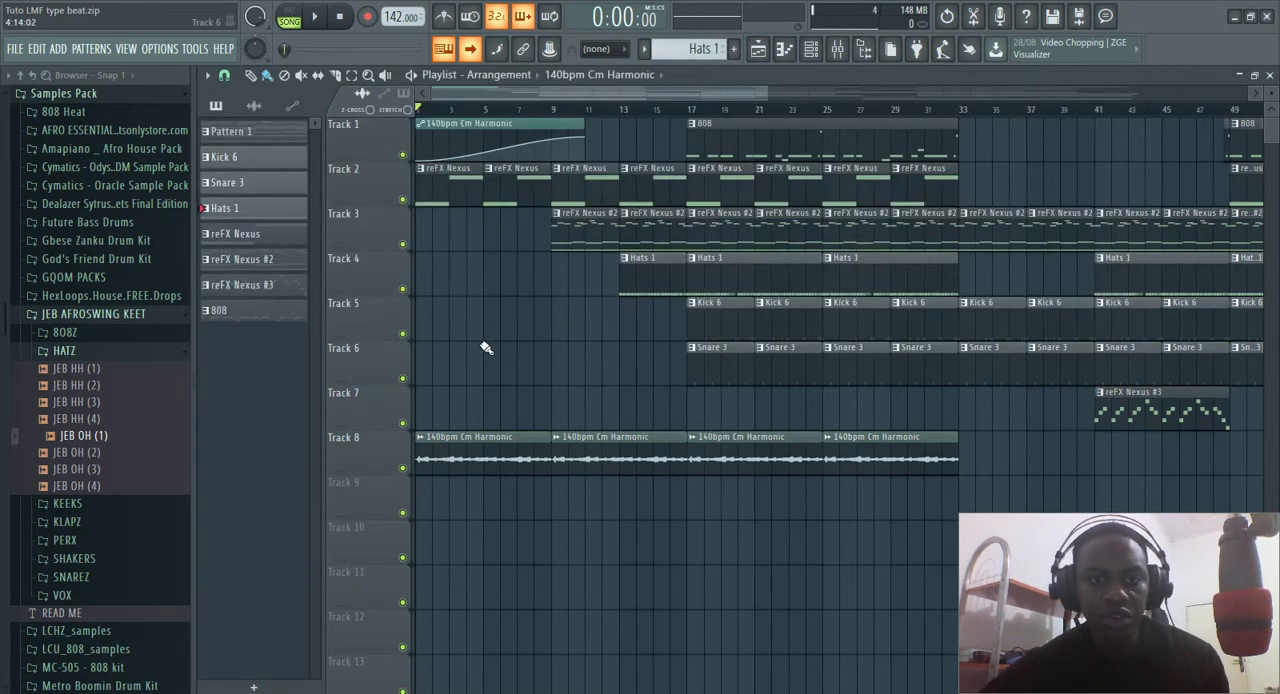
left_click(368, 315)
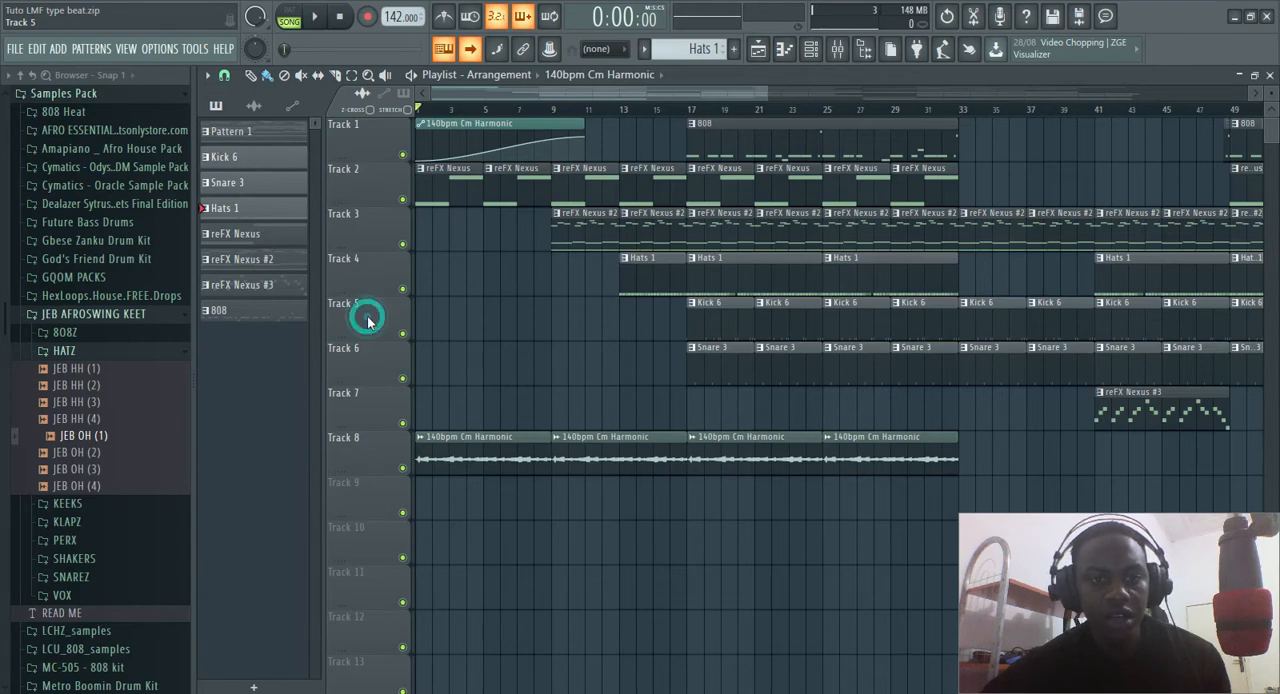
left_click(482, 330)
right_click(486, 333)
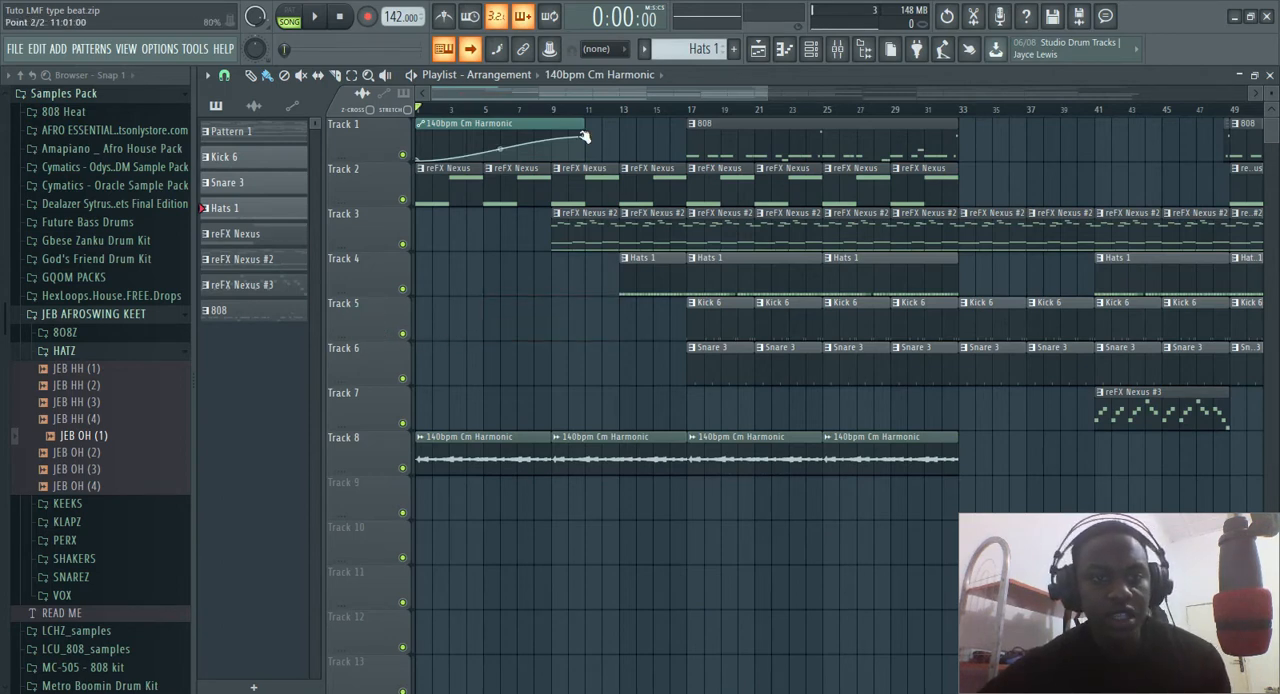
Solo Track 8 and open the sample settings of its 140bpm Cm Harmonic clip
right_click(404, 469)
double_click(437, 460)
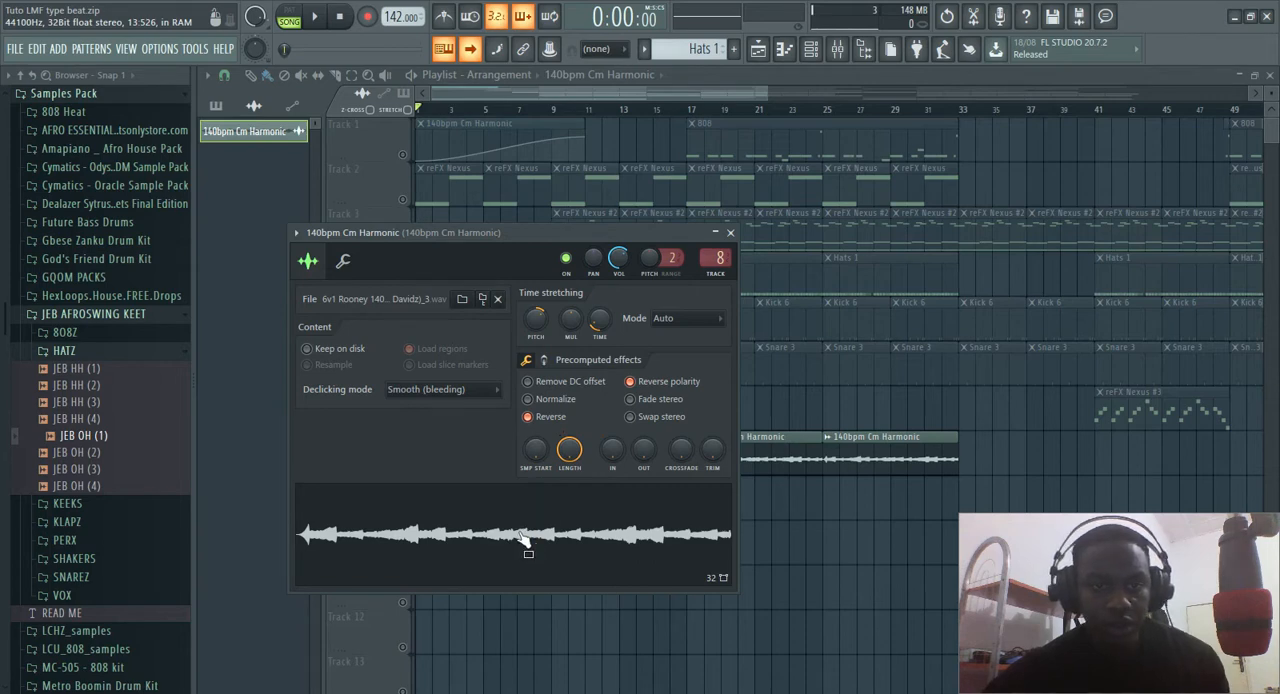
Turn off Reverse and reset the time-stretching pitch of the 140bpm Cm Harmonic sample, and play back the original sound
left_click(528, 417)
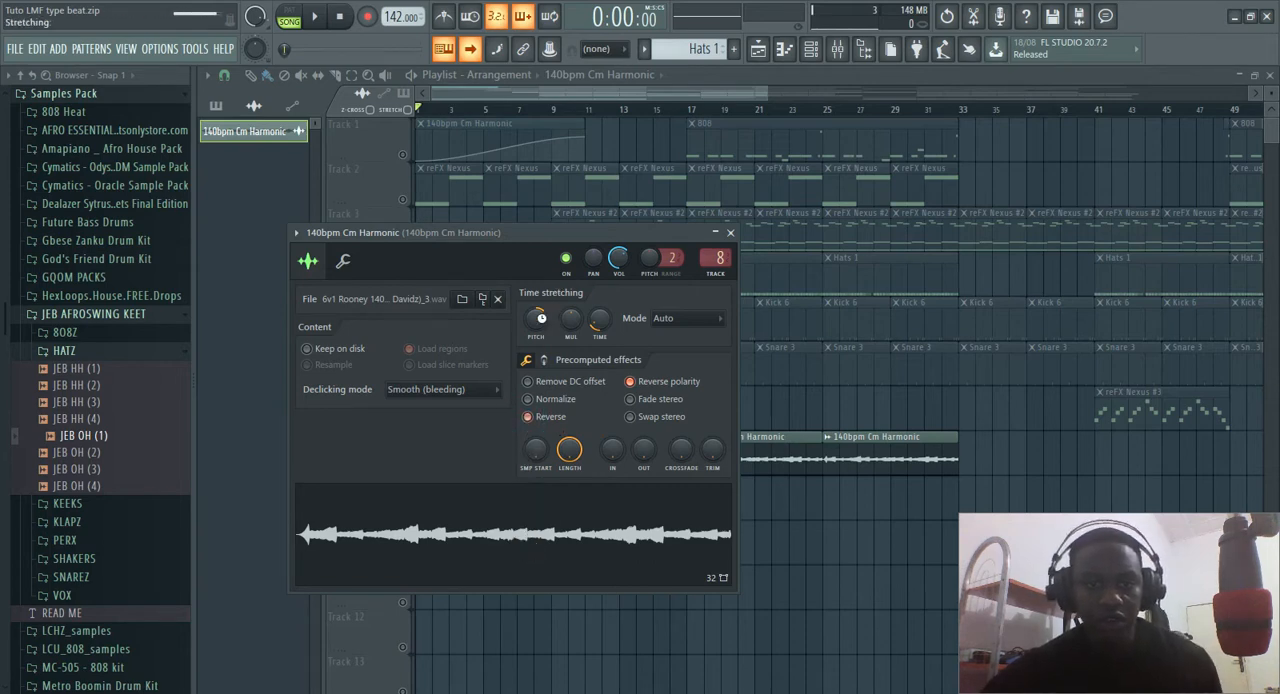
right_click(538, 323)
left_click(564, 328)
key("space")
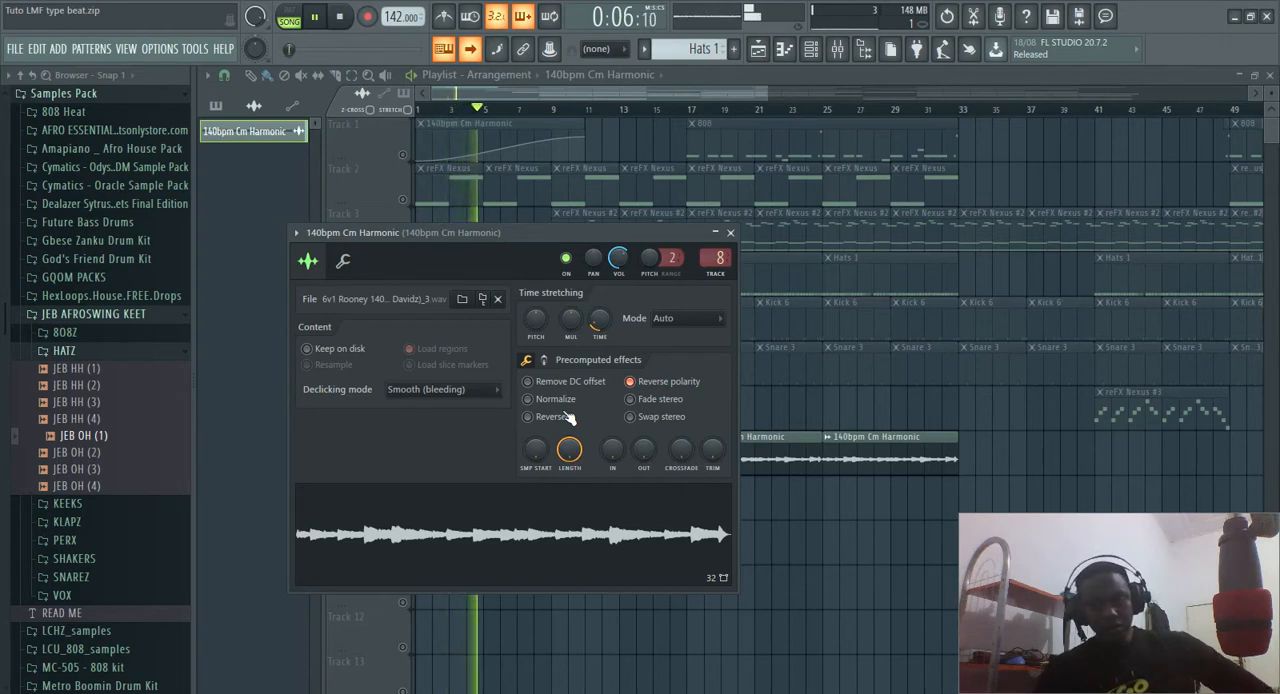
left_click(340, 17)
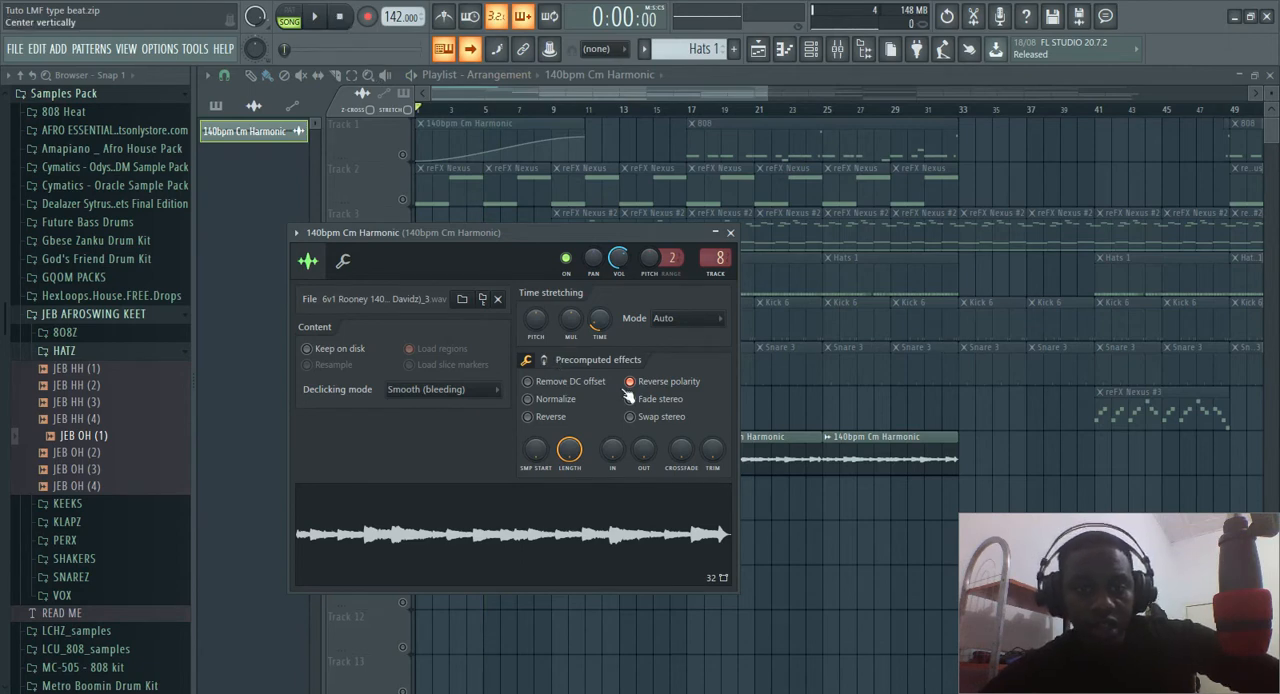
Undo the sample's pitch reset, re-enable Reverse, and play back the reversed, pitch-shifted sound
key("ctrl+z")
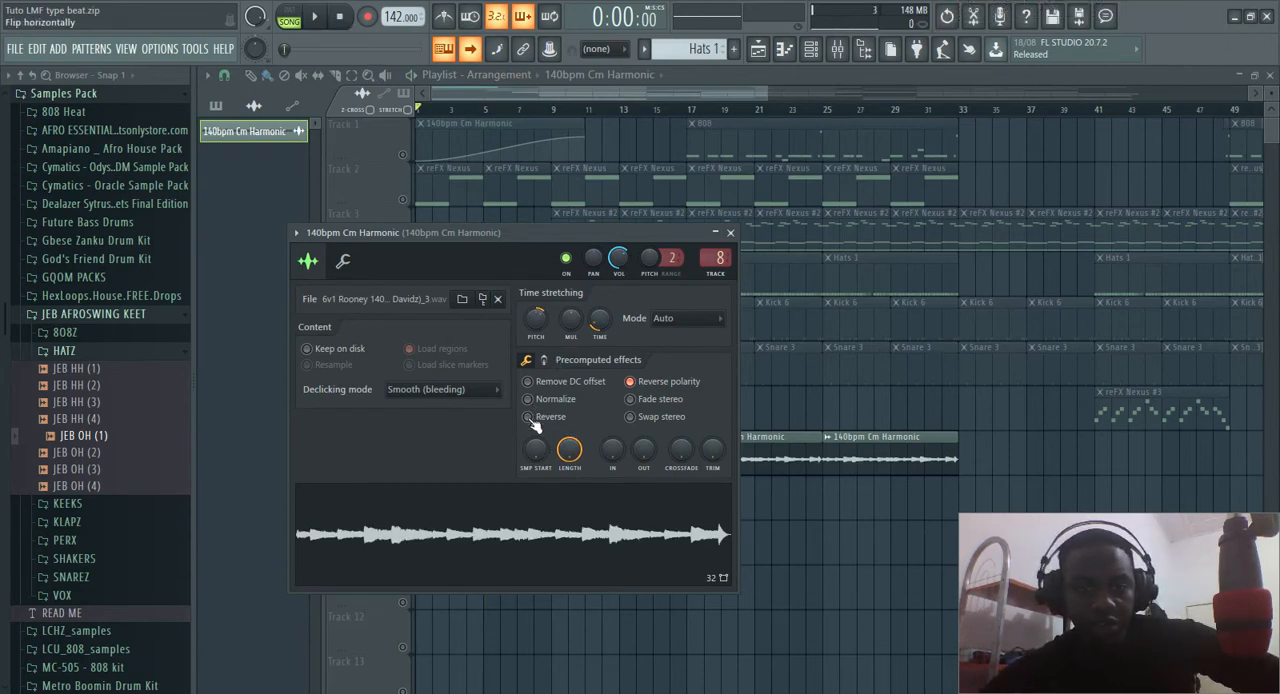
left_click(529, 417)
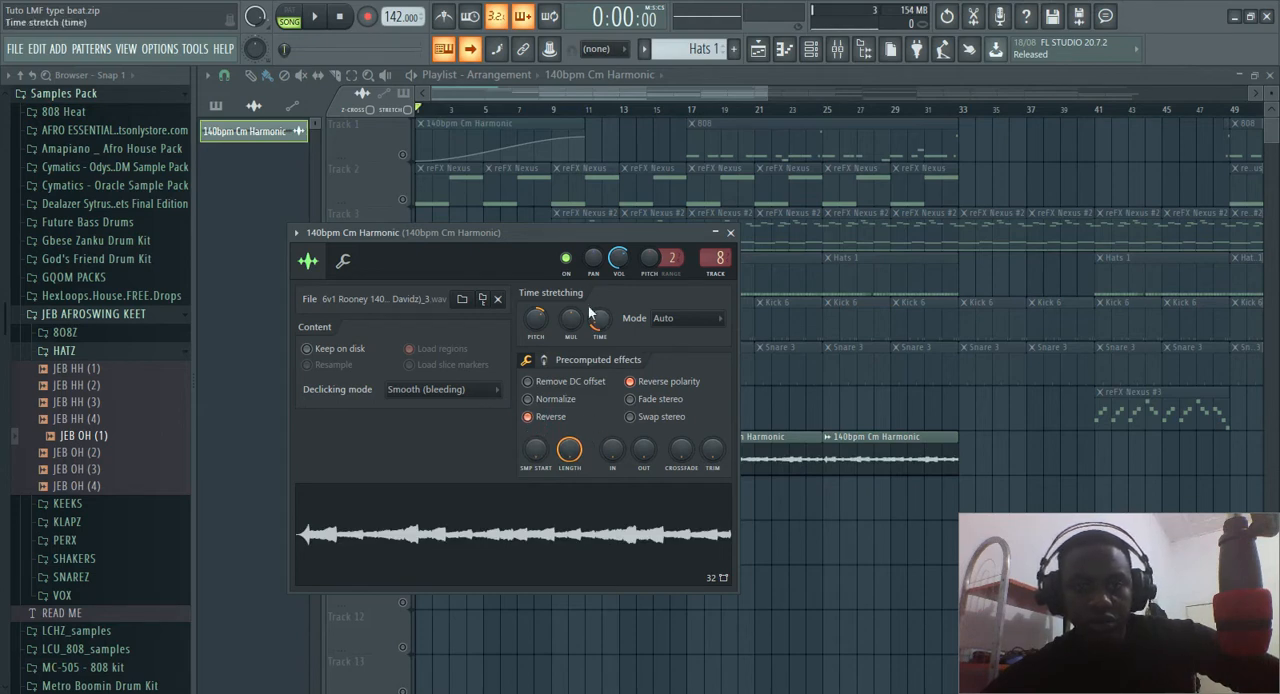
key("space")
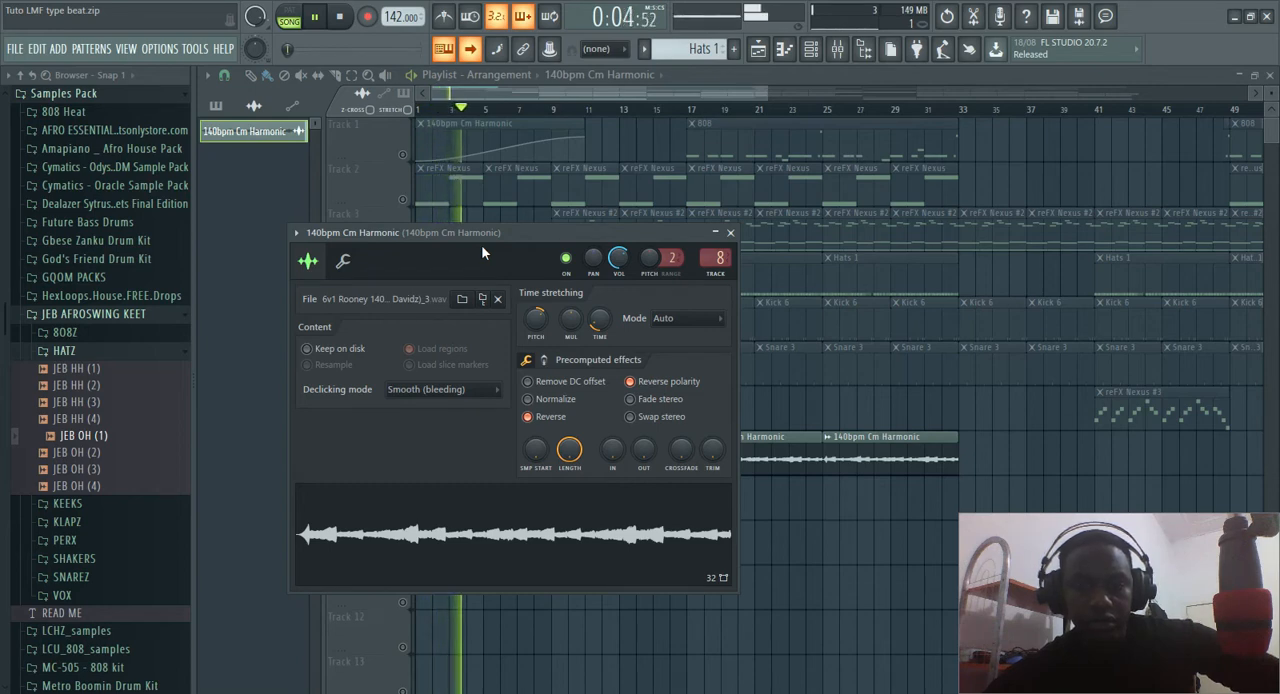
key("space")
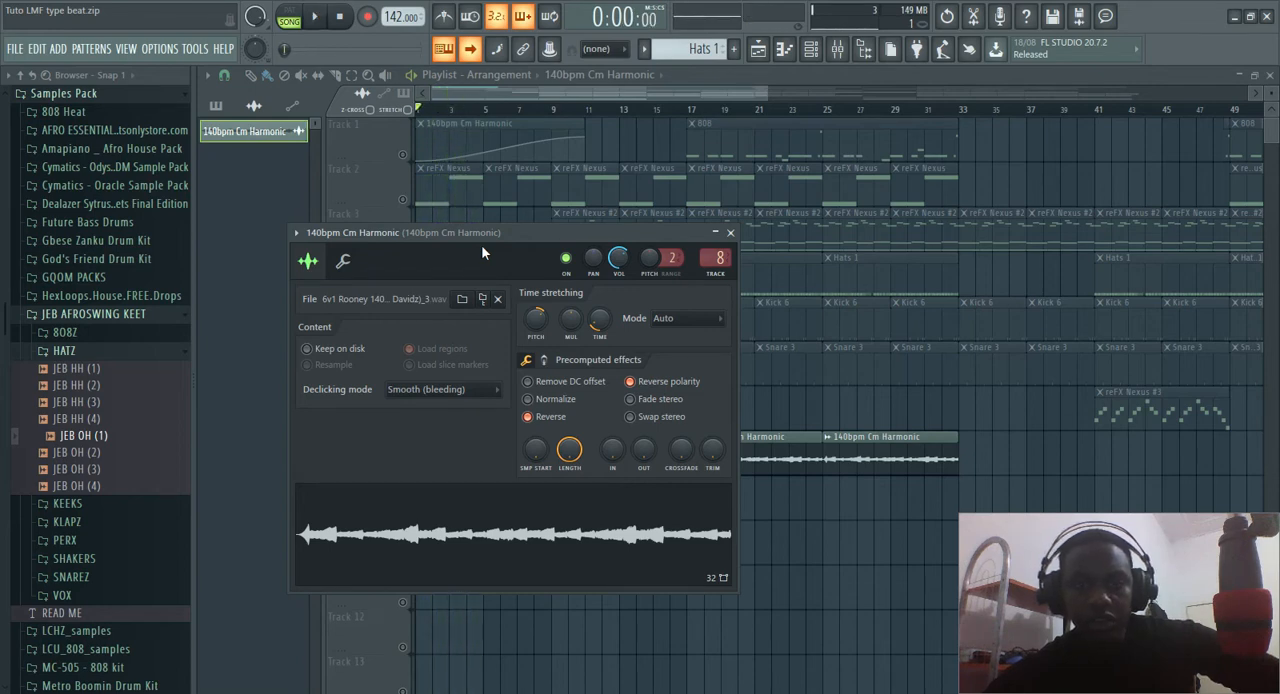
Close the sample settings, unmute Track 3, and open its reFX Nexus #2 pattern in the piano roll
left_click(730, 232)
left_click(398, 240)
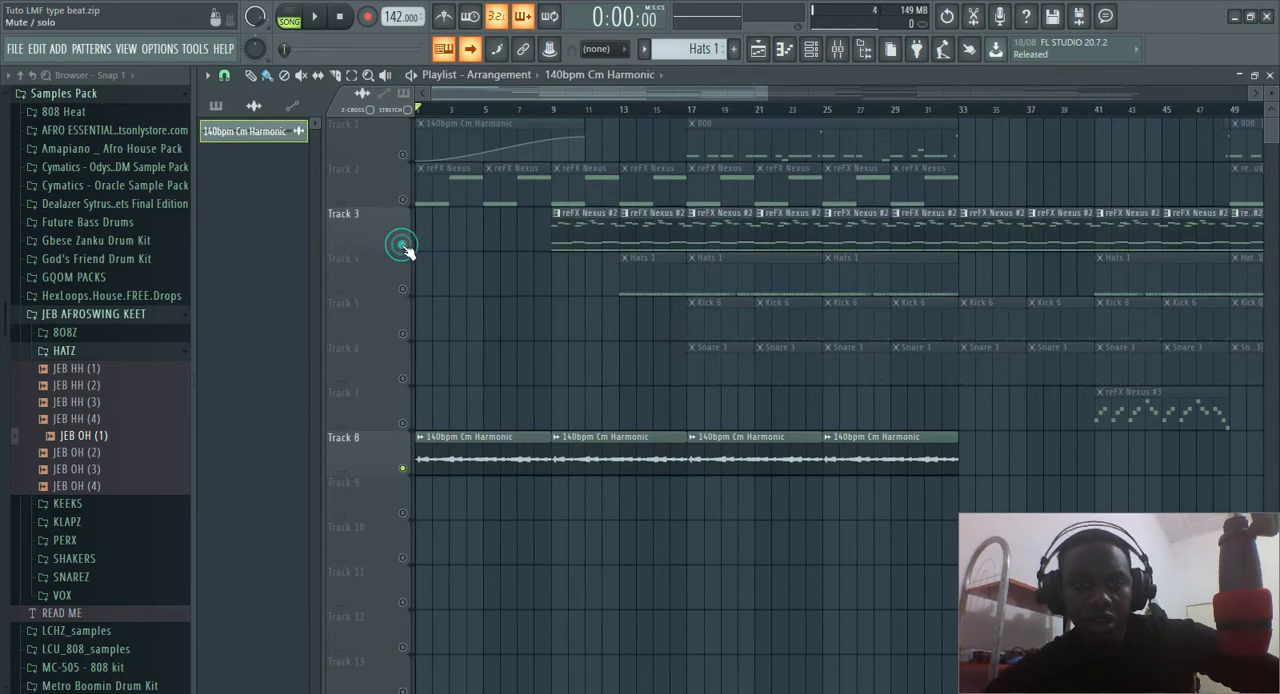
double_click(565, 232)
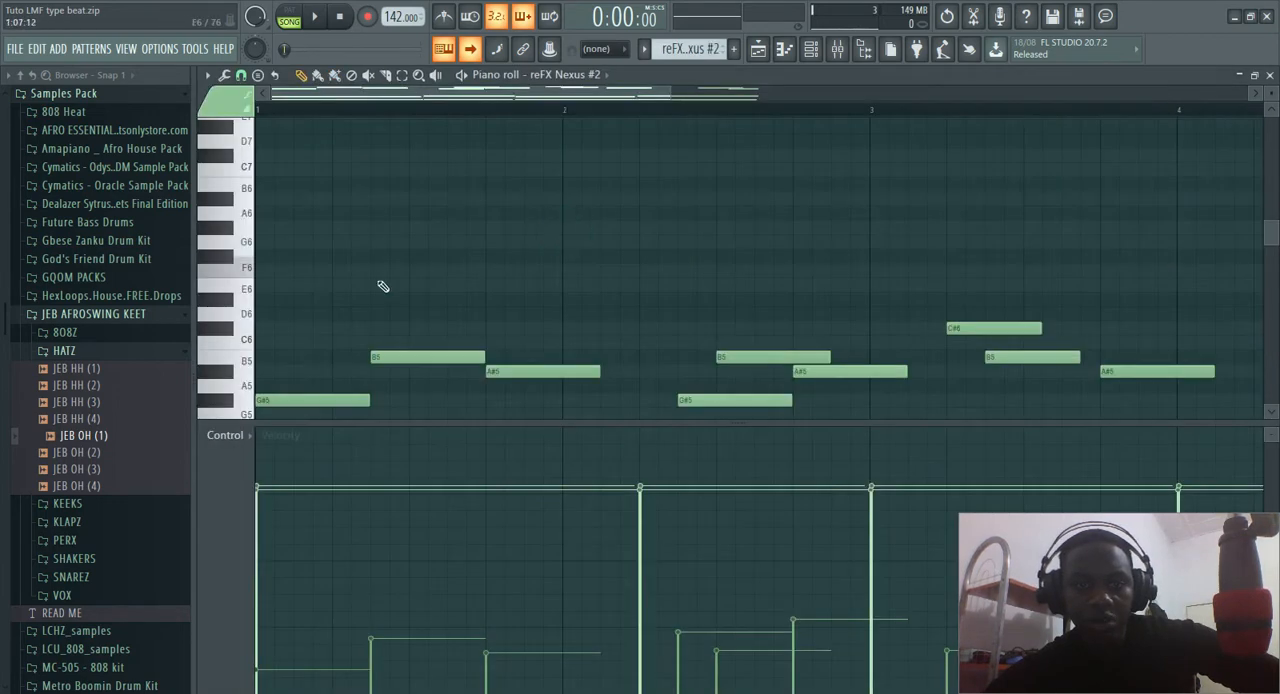
Examine the long low-octave notes of the reFX Nexus #2 pattern and audition their pitch
scroll(390, 281, "down", 4)
scroll(390, 281, "down", 3)
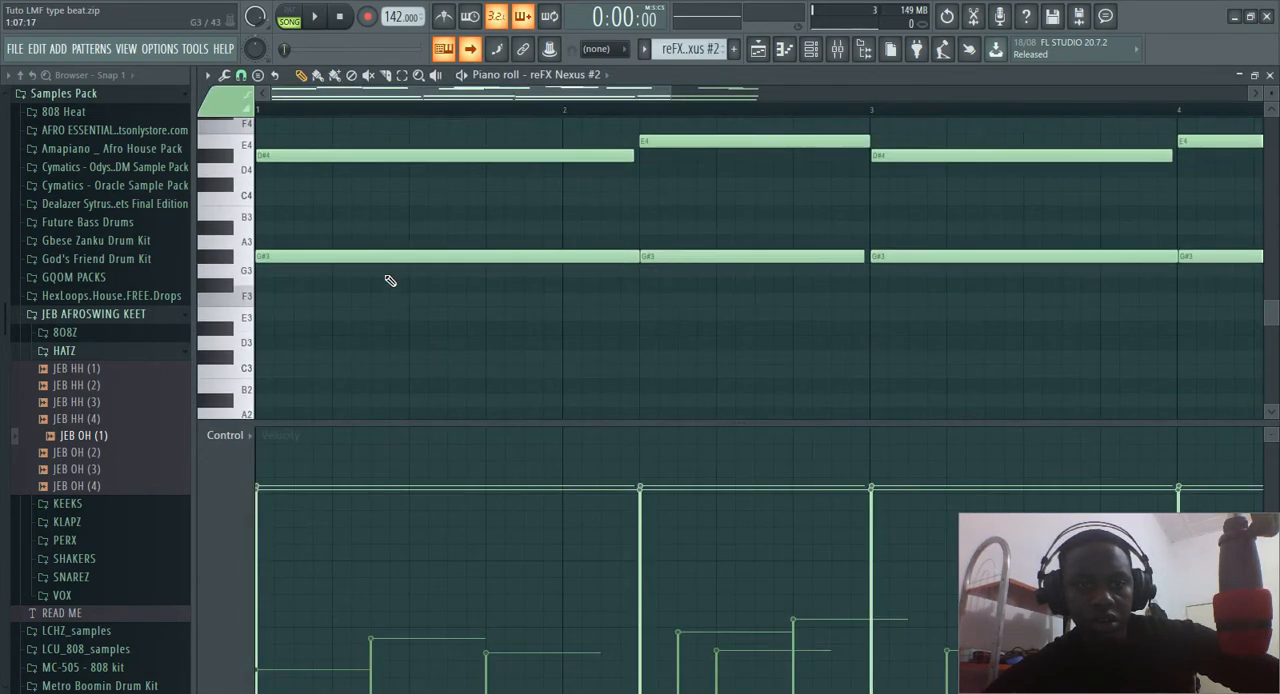
scroll(390, 281, "down", 1)
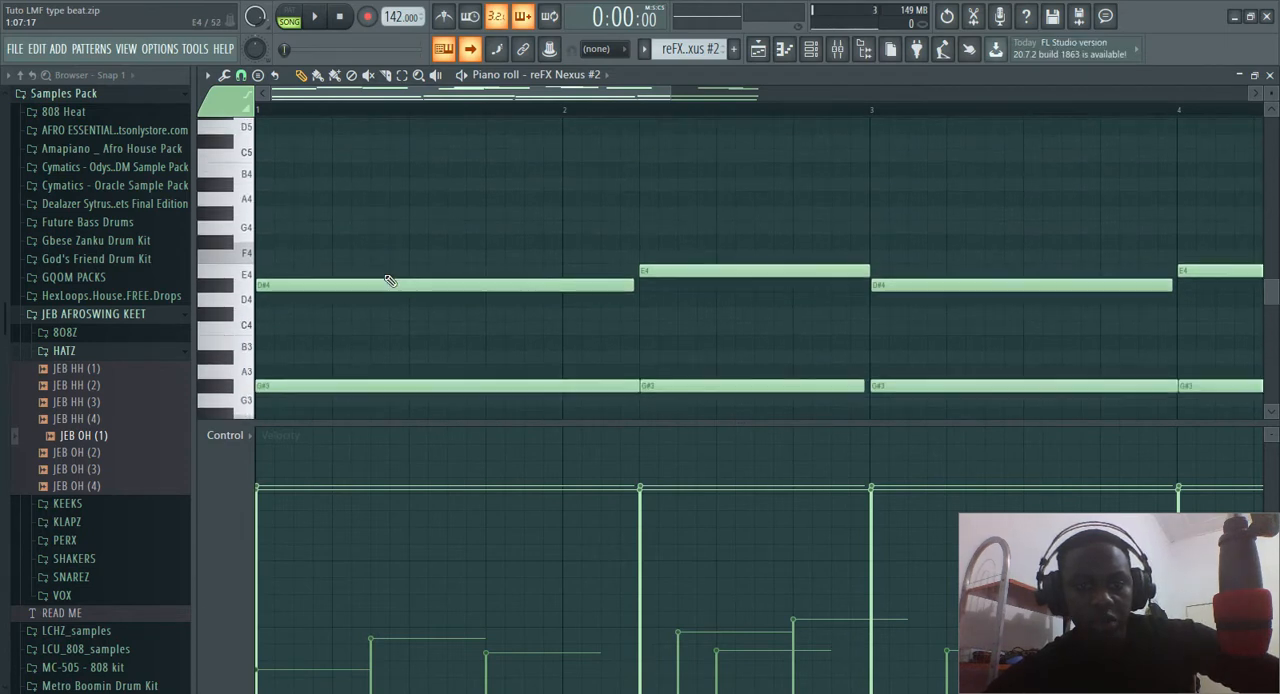
scroll(390, 281, "down", 2, "ctrl")
scroll(390, 281, "down", 5, "ctrl")
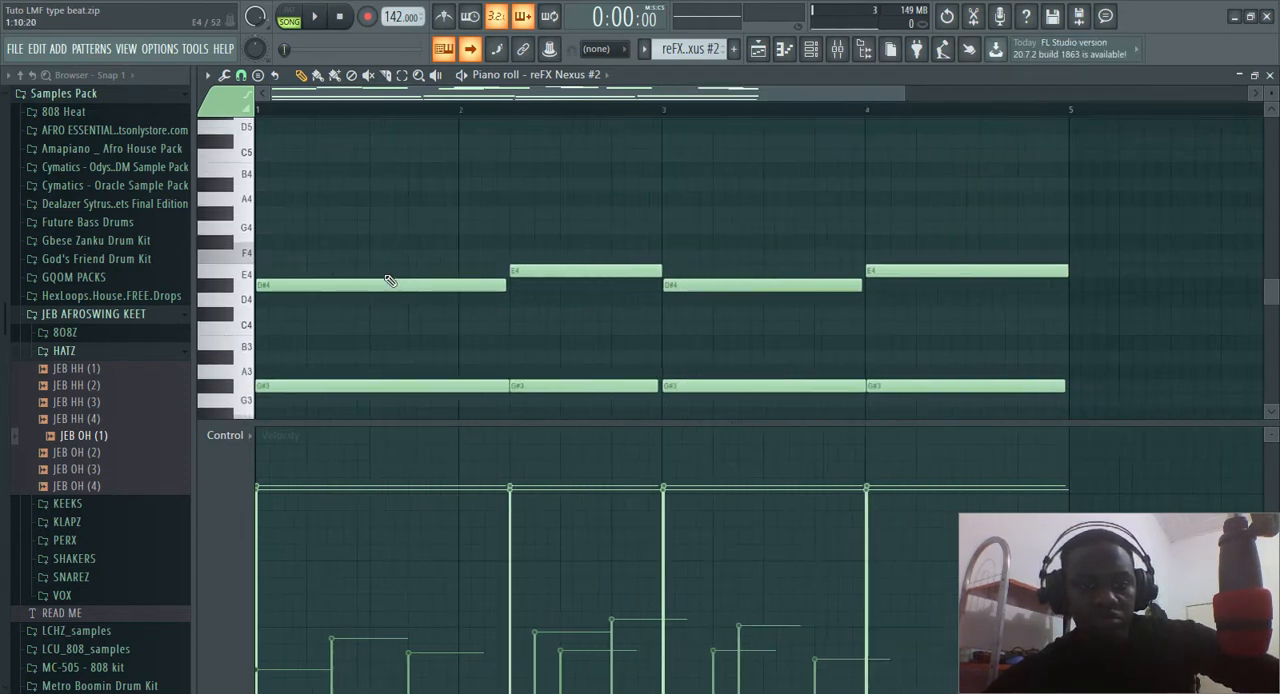
scroll(385, 274, "down", 1, "ctrl")
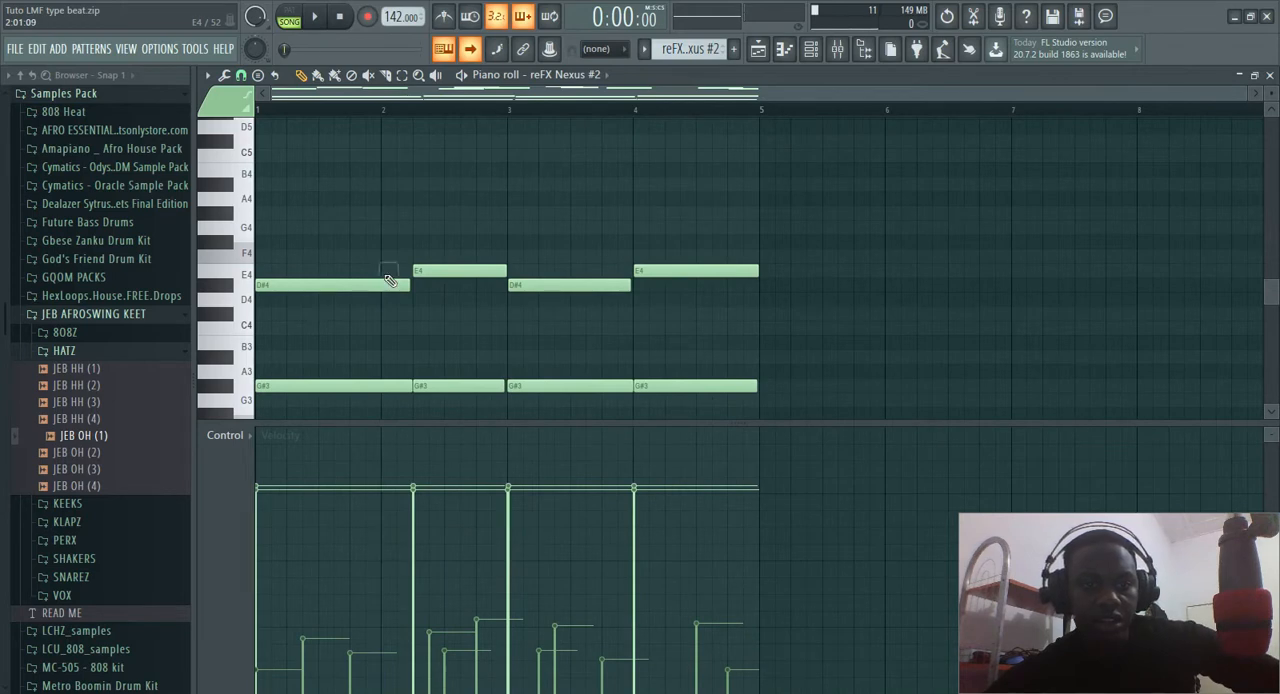
scroll(351, 303, "down", 1)
scroll(351, 303, "down", 1)
scroll(351, 303, "up", 2)
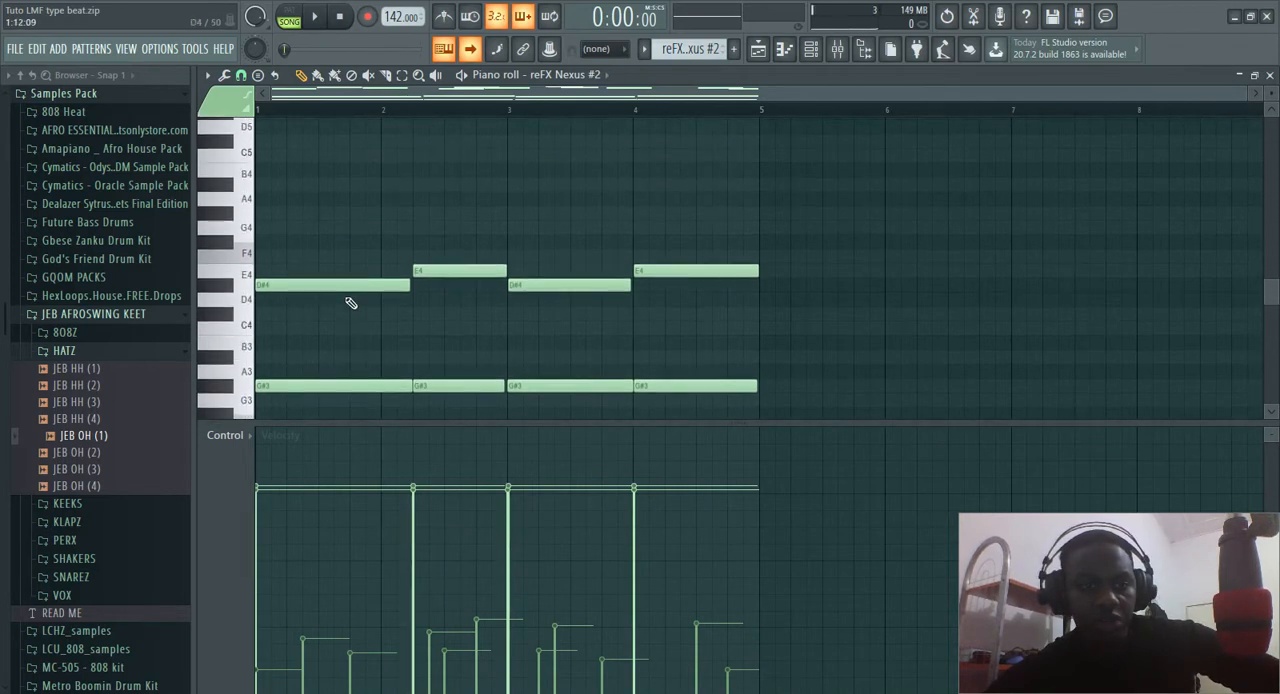
scroll(351, 303, "down", 1)
left_click(224, 344)
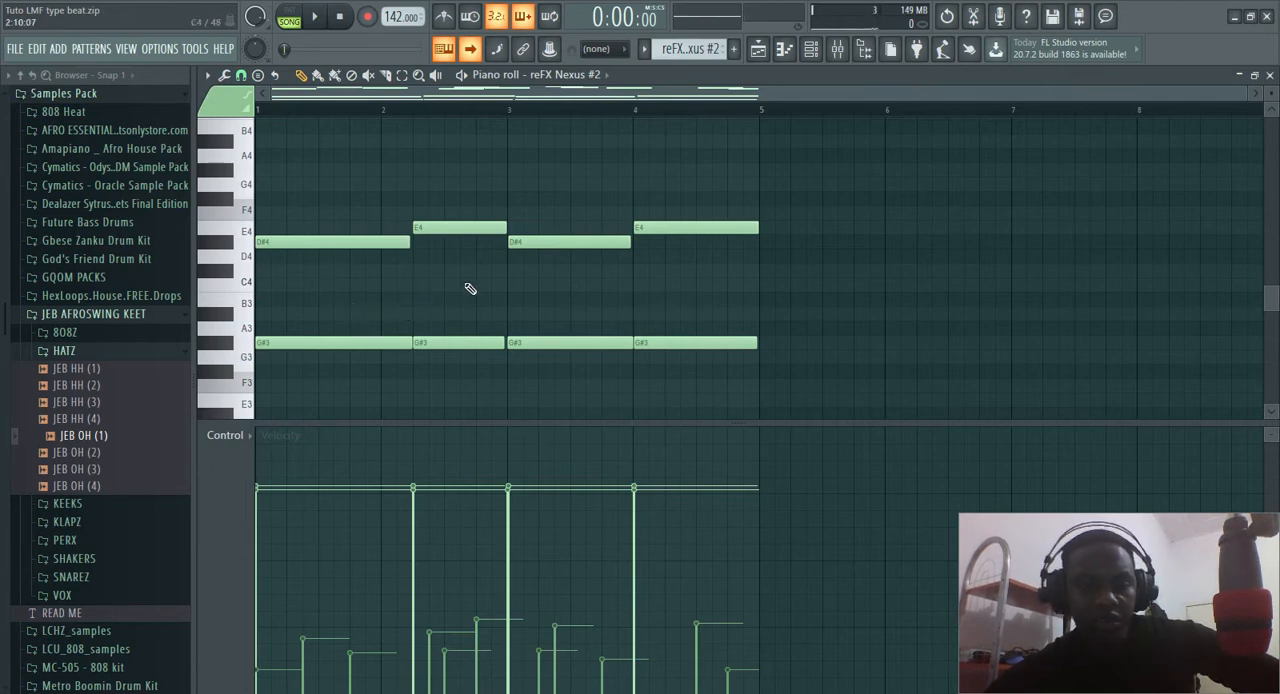
Inspect the Fruity Chorus effect on the reFX Nexus #2 mixer track, and return to the piano roll
left_click(837, 49)
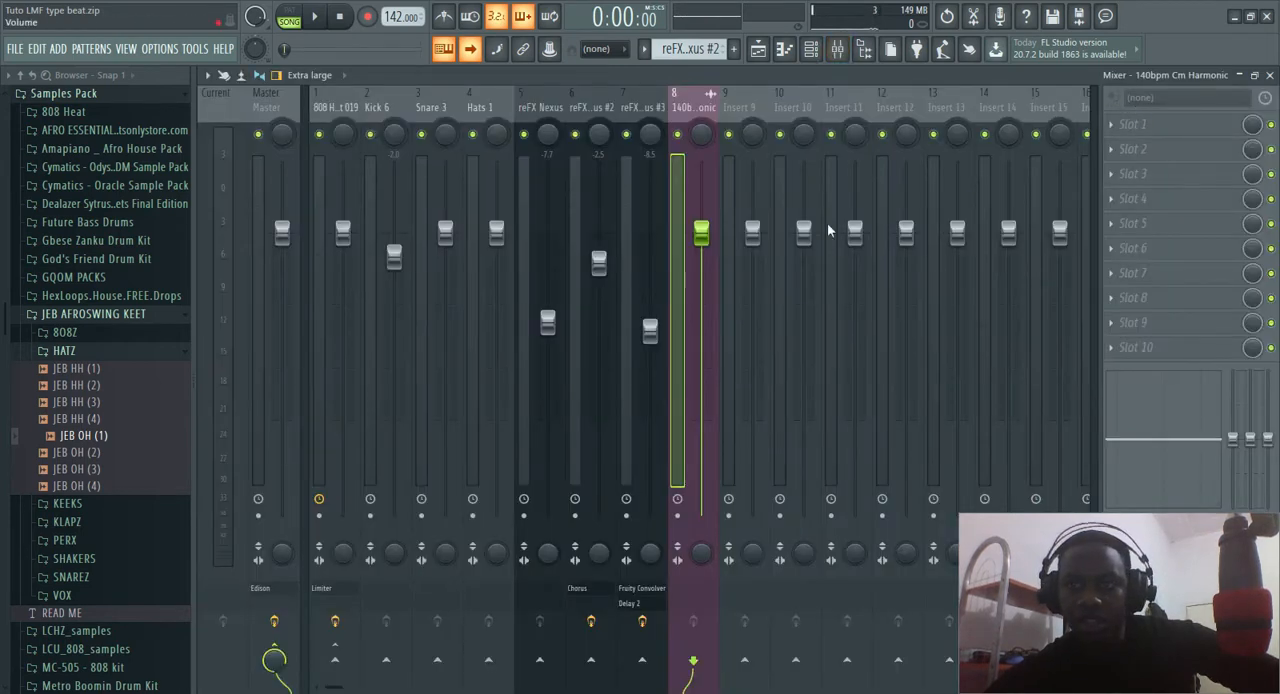
left_click(588, 104)
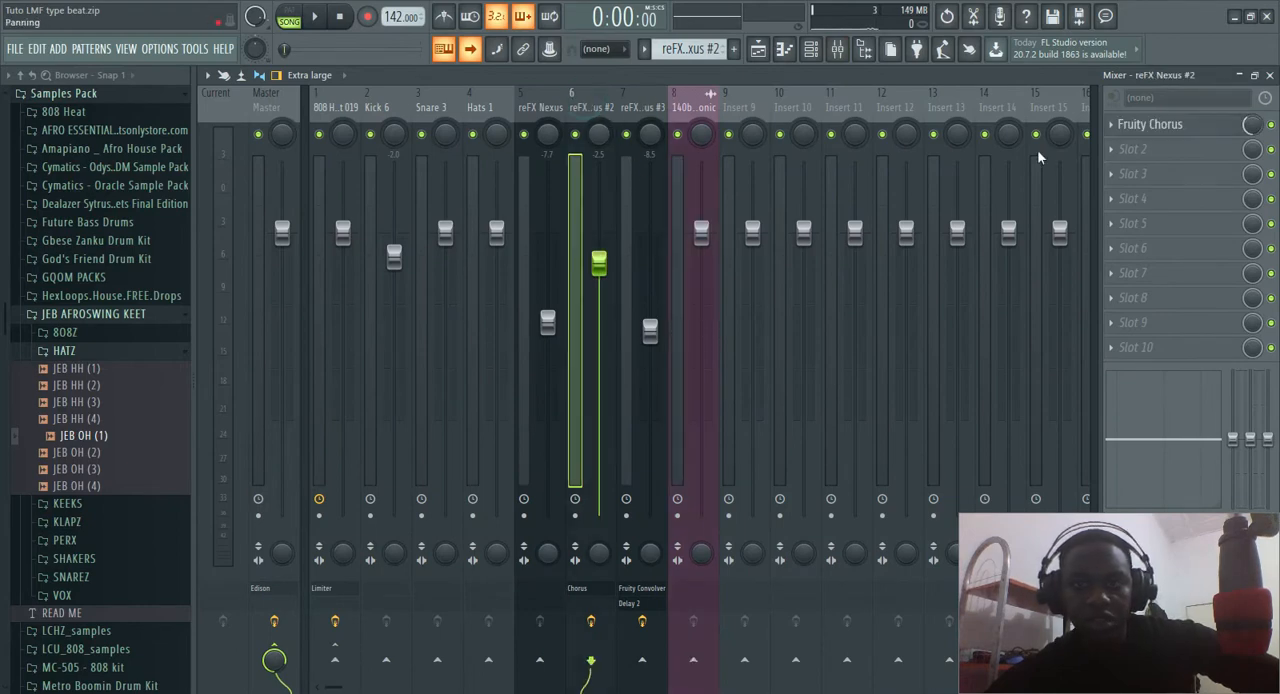
left_click(1155, 125)
left_click(1155, 125)
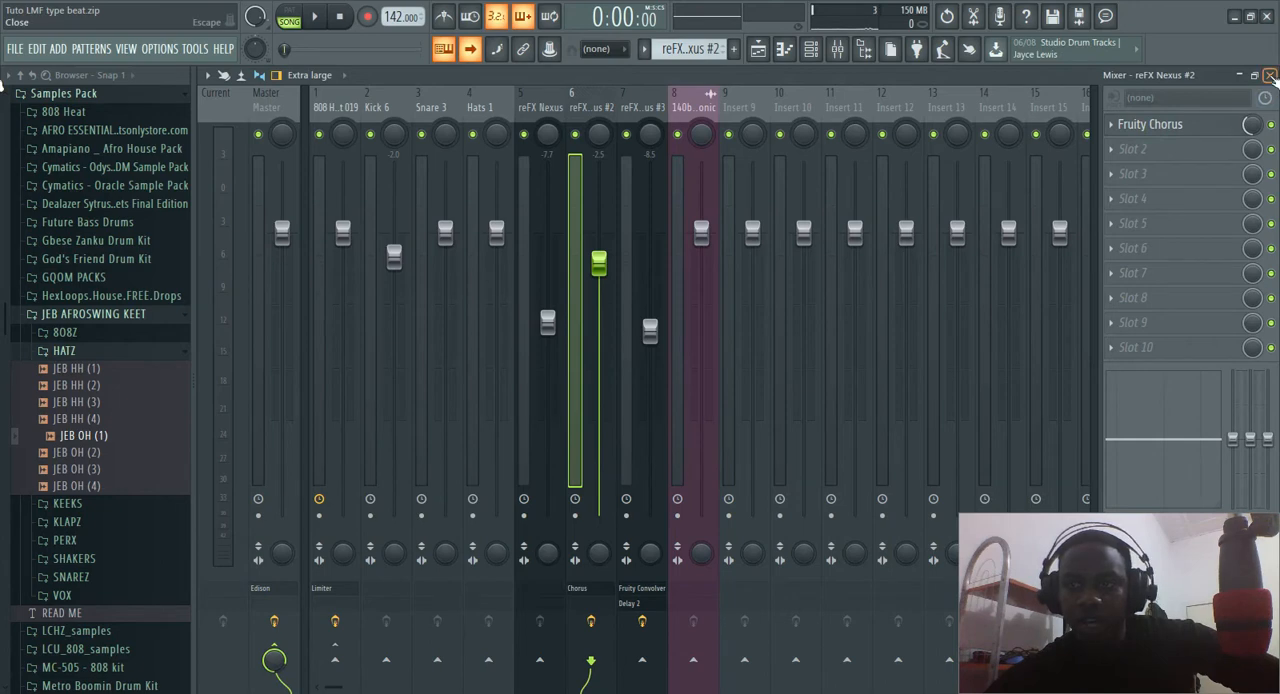
left_click(1270, 75)
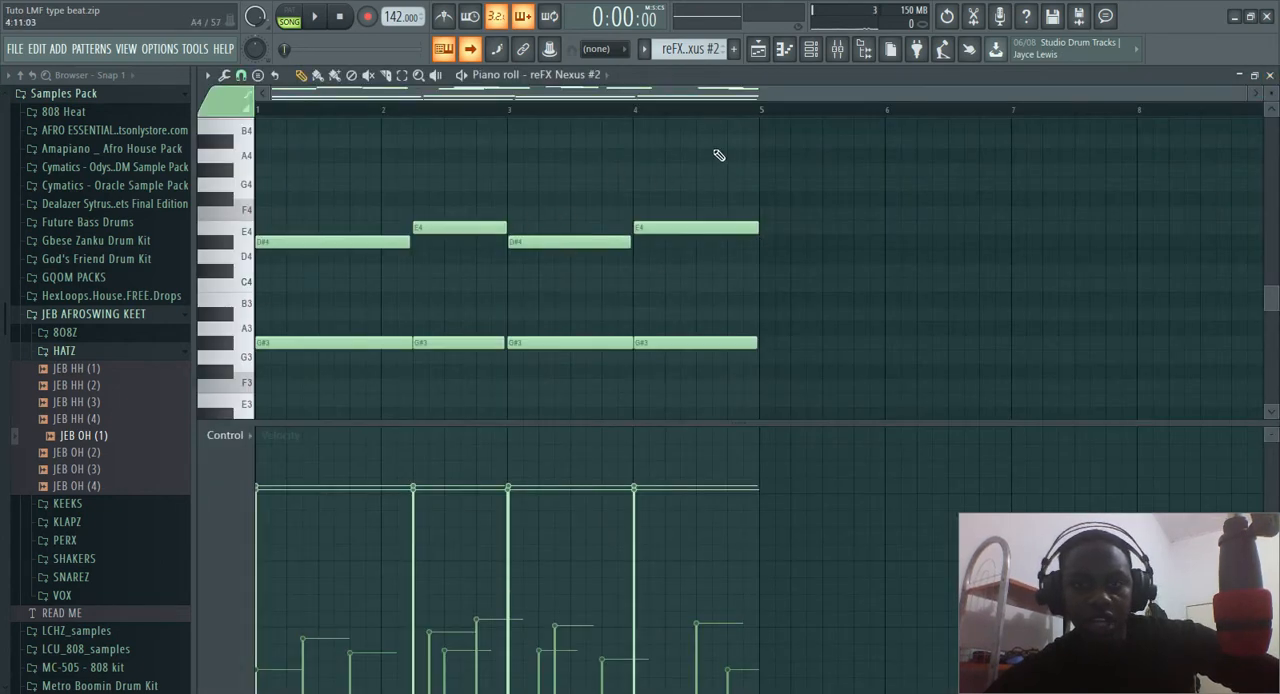
View the reFX Nexus #2 instrument from the channel rack and close it
left_click(811, 49)
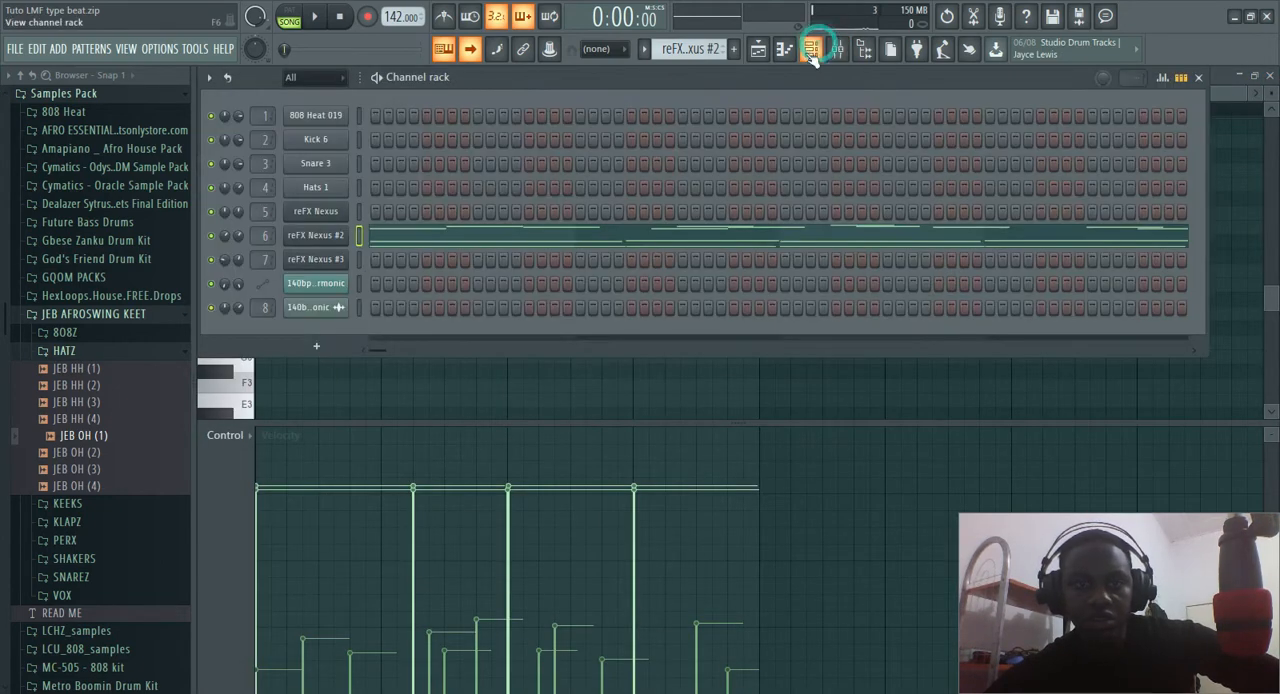
left_click(320, 237)
left_click(320, 237)
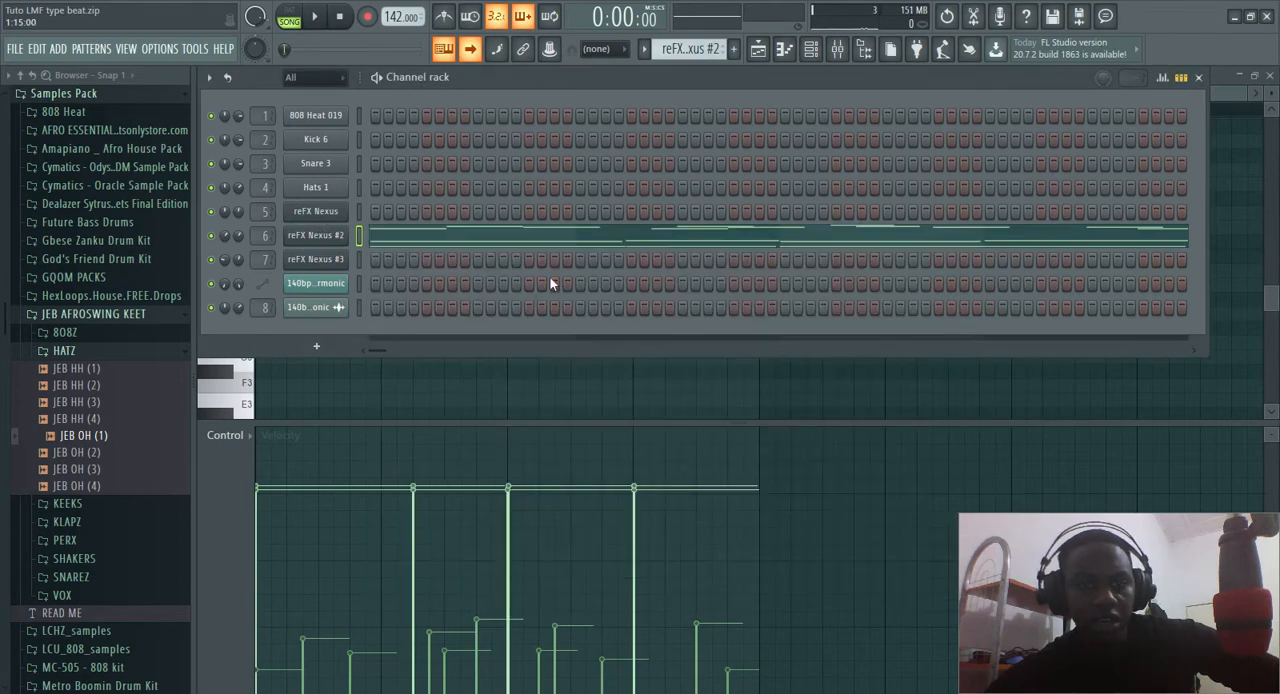
key("F5")
Randomize the velocity and panning of the upper melody notes in the reFX Nexus #2 pattern, trying other seeds, and play the pattern
left_click(491, 237)
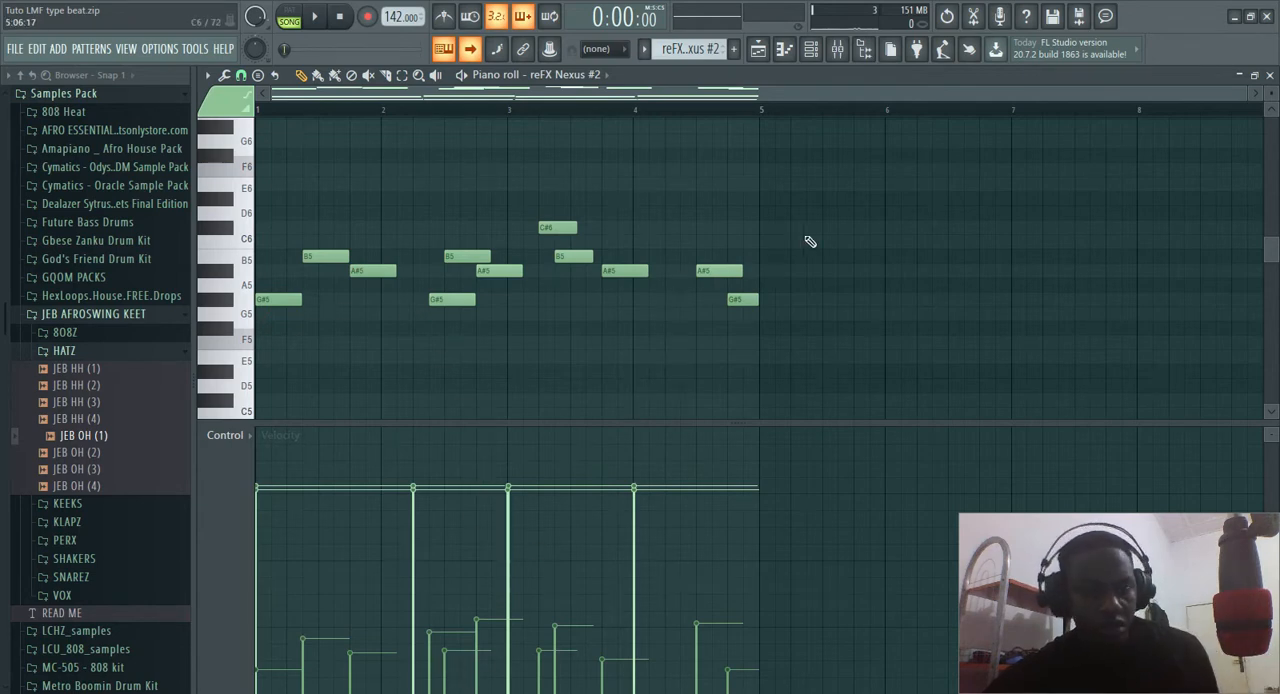
left_click_drag(806, 237, 900, 210)
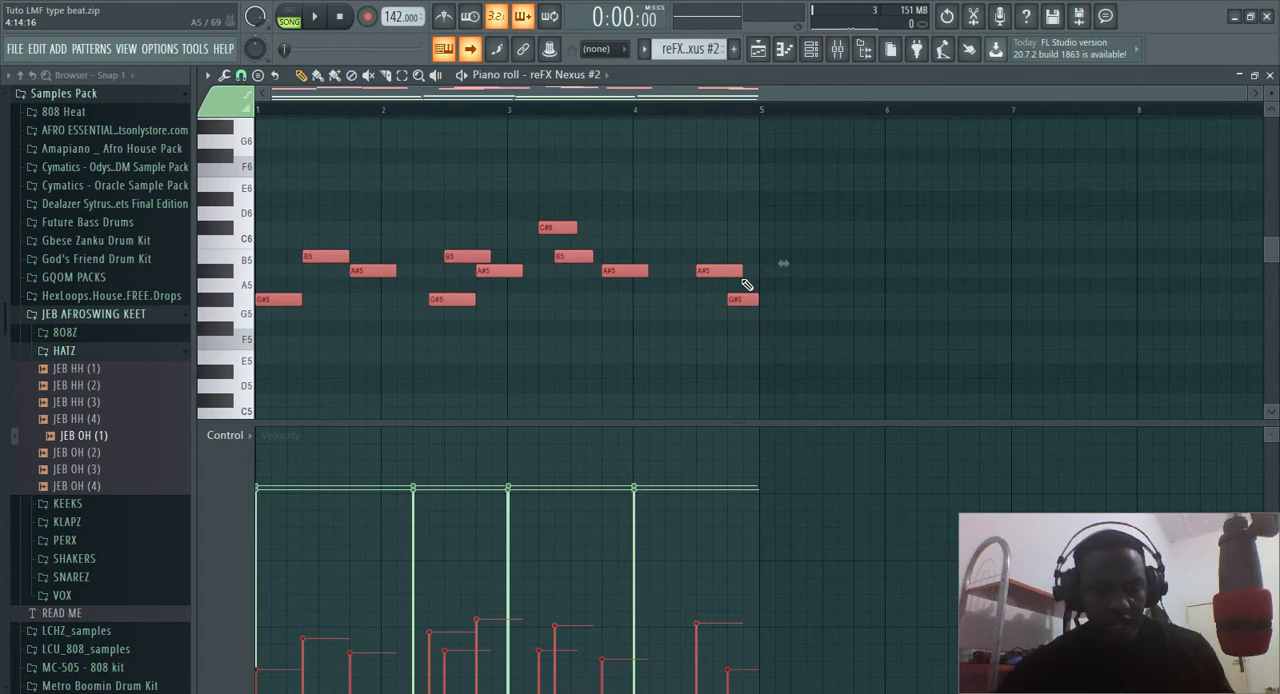
key("alt+r")
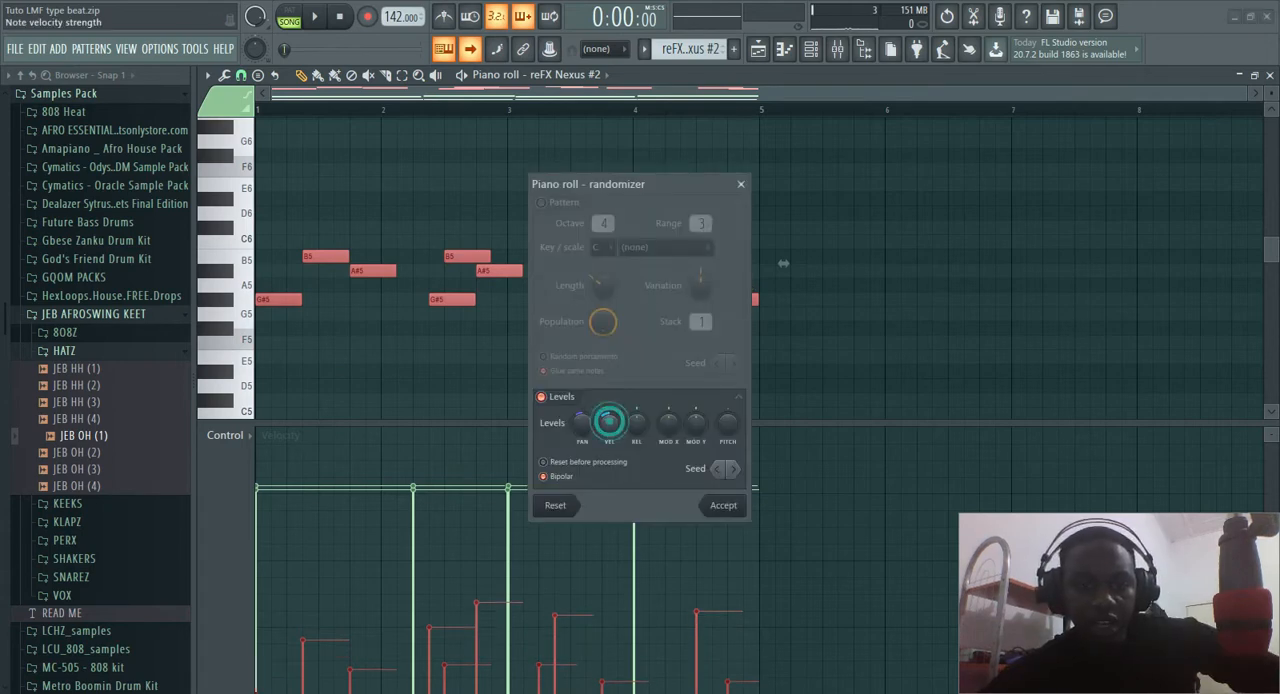
left_click_drag(609, 422, 582, 432)
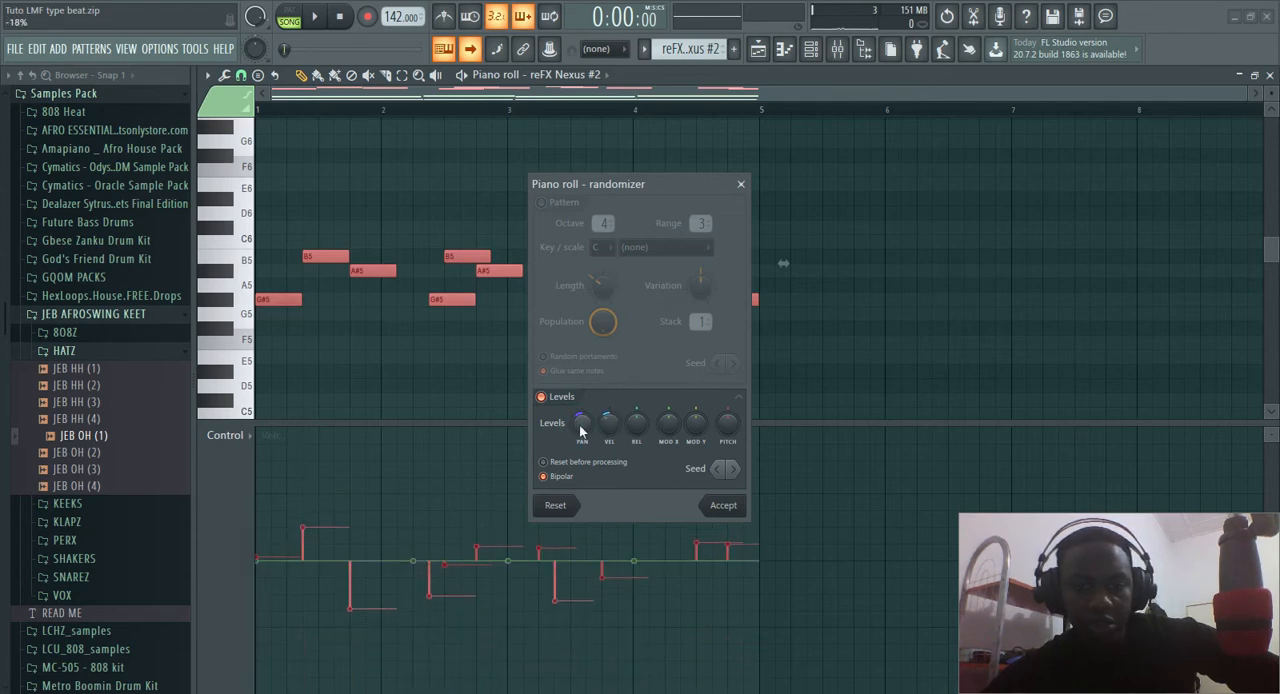
left_click(731, 472)
left_click(731, 474)
left_click(731, 474)
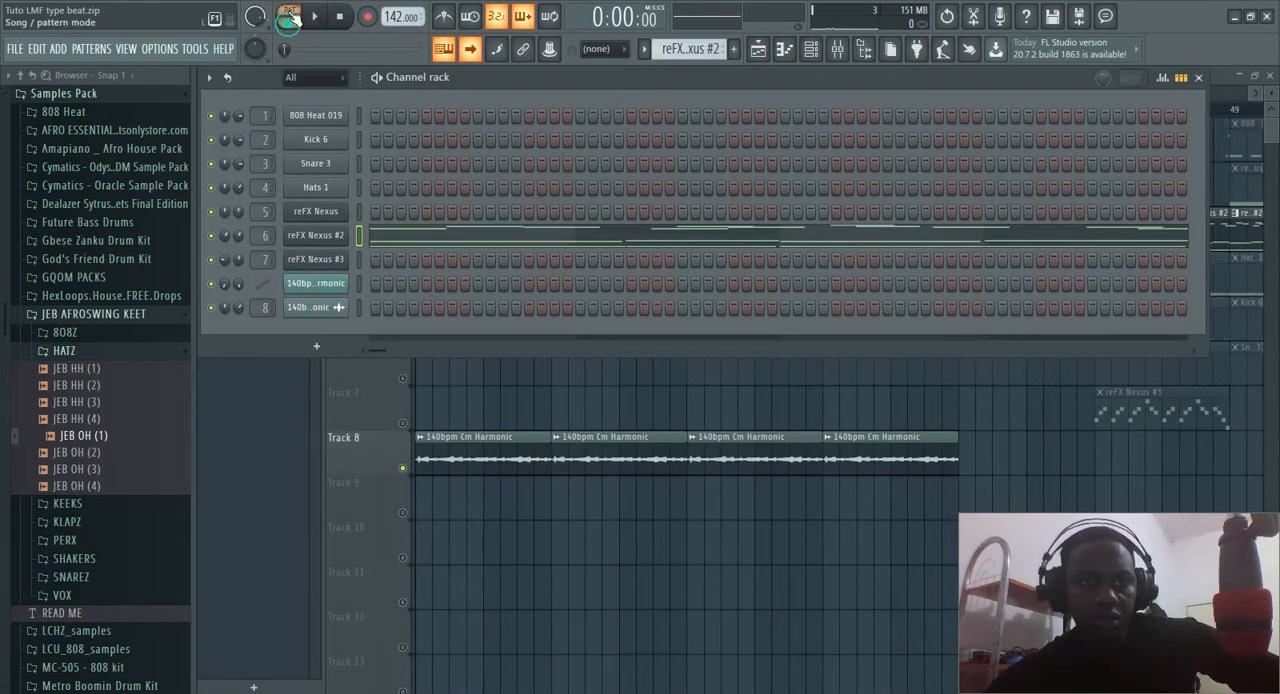
key("space")
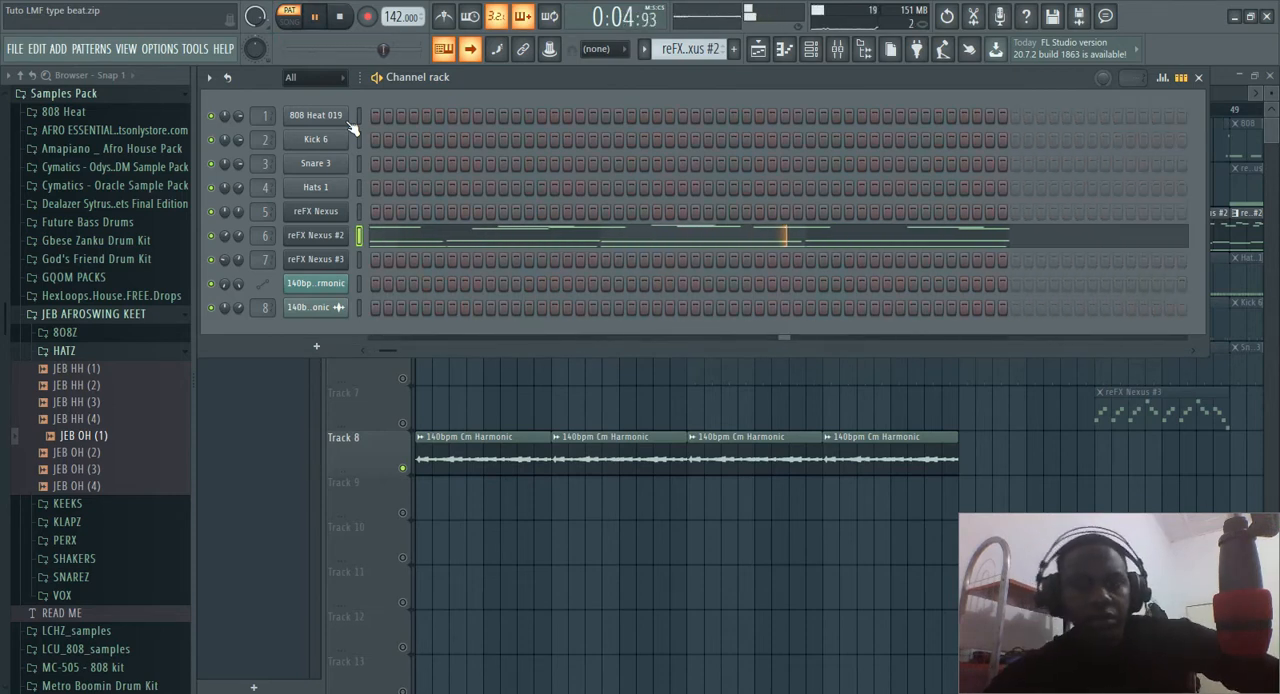
key("space")
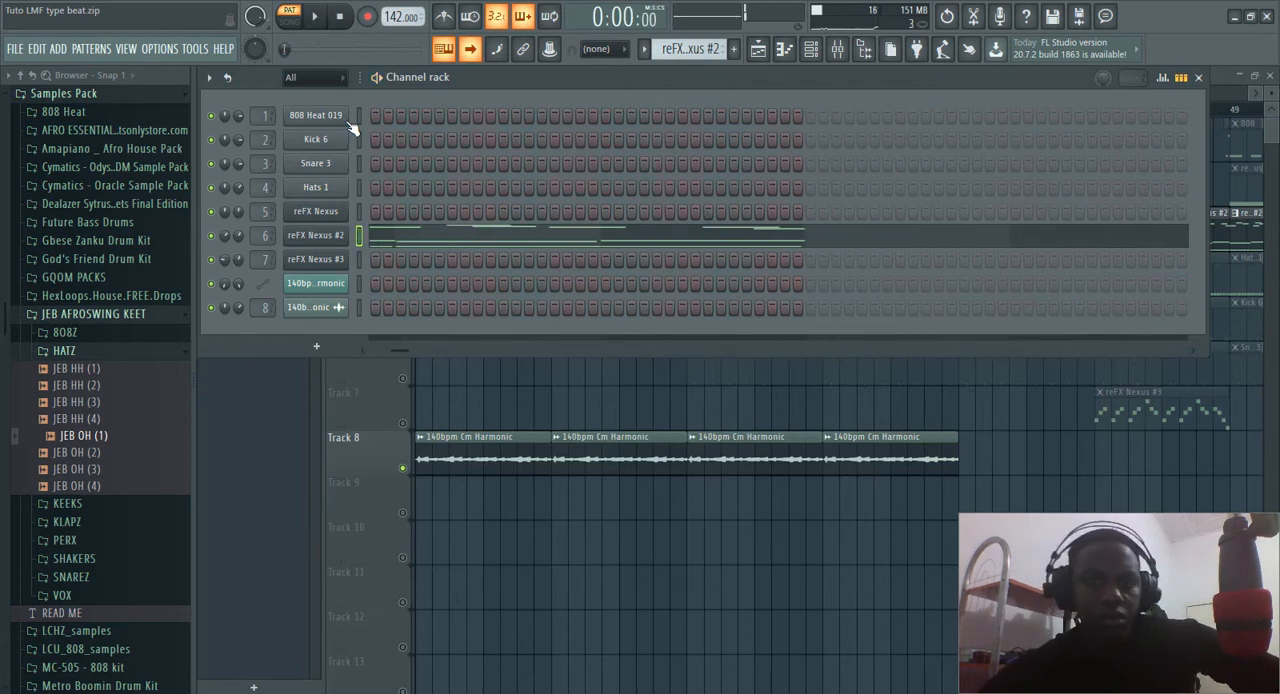
Return to the playlist and unmute all of its tracks
left_click(457, 382)
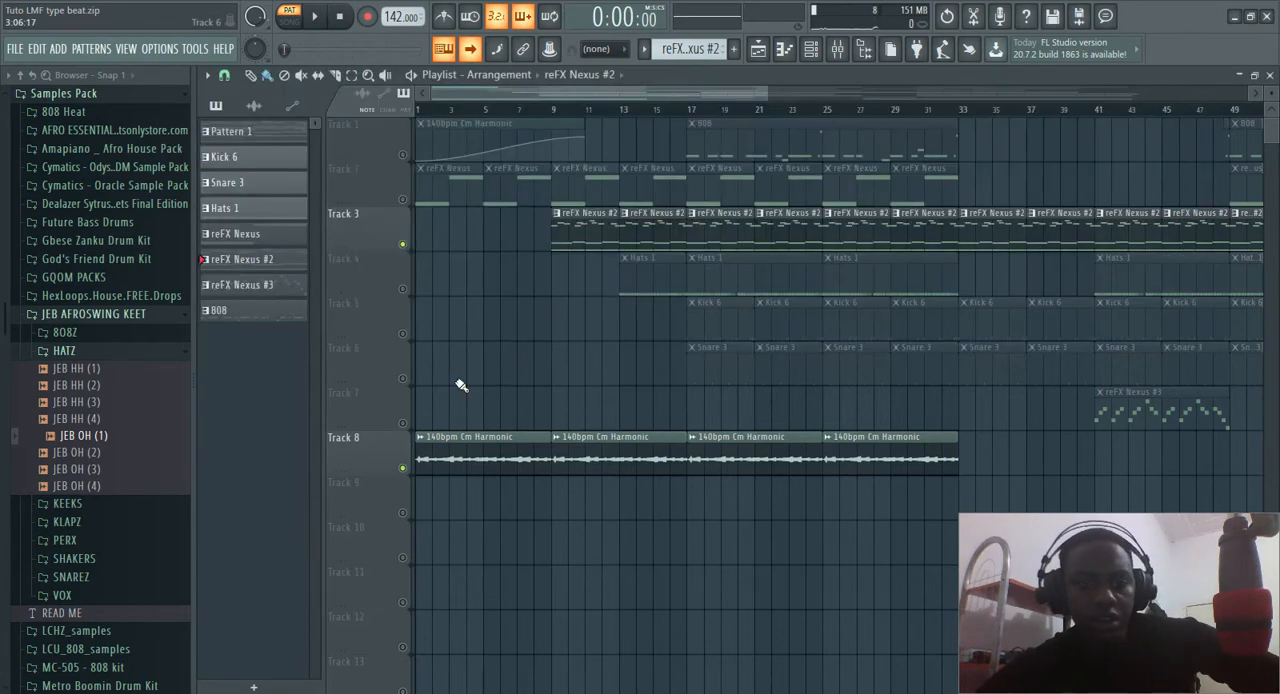
left_click(403, 245, "ctrl")
left_click(403, 245, "ctrl")
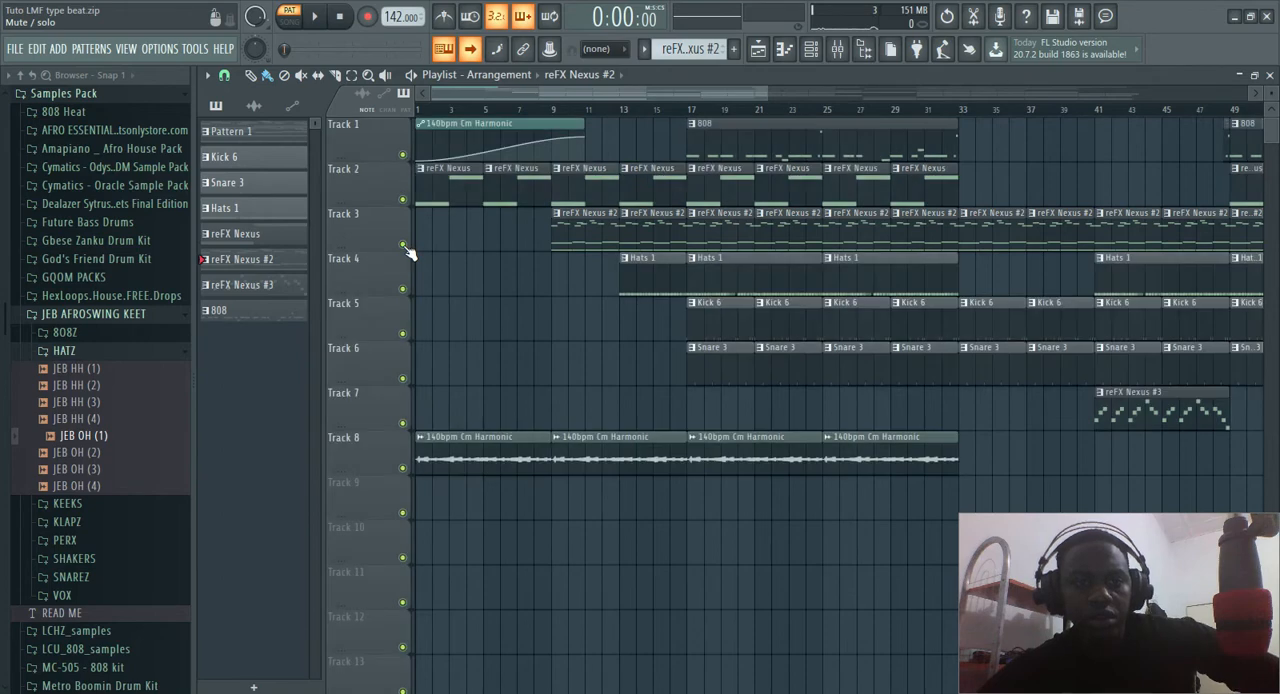
Open the reFX Nexus pattern from Track 2, play its two long notes, and close the piano roll
double_click(443, 186)
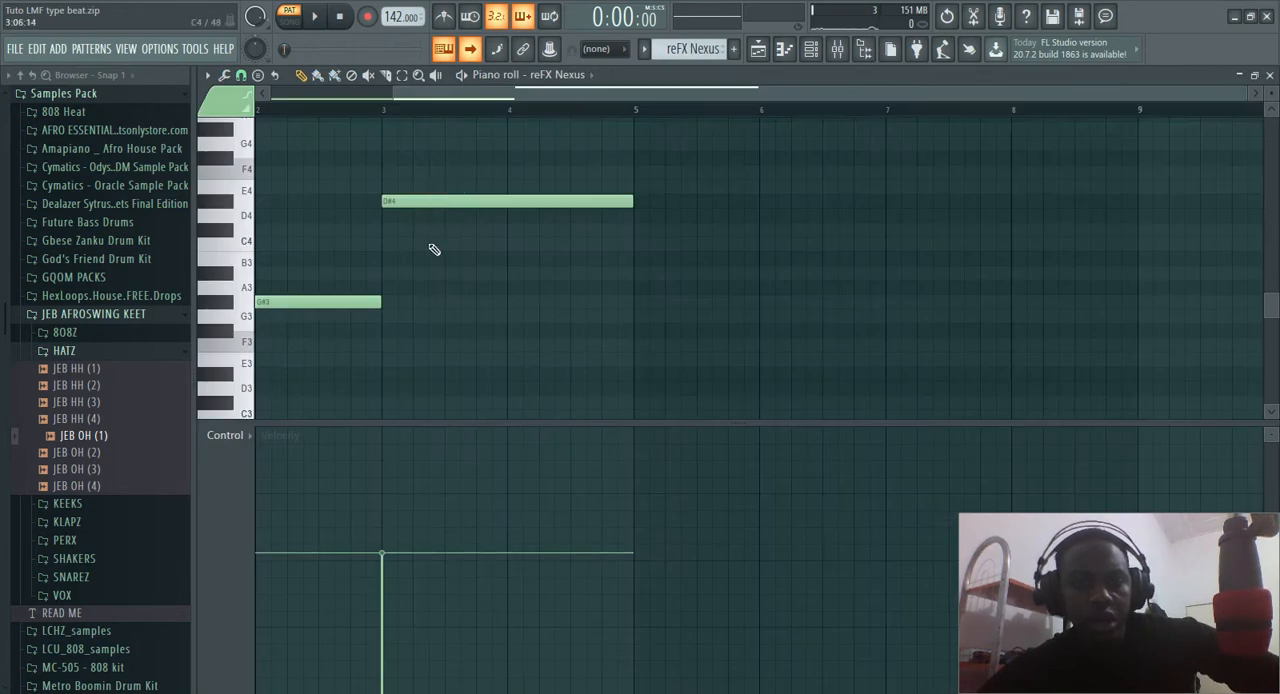
scroll(443, 249, "up", 3)
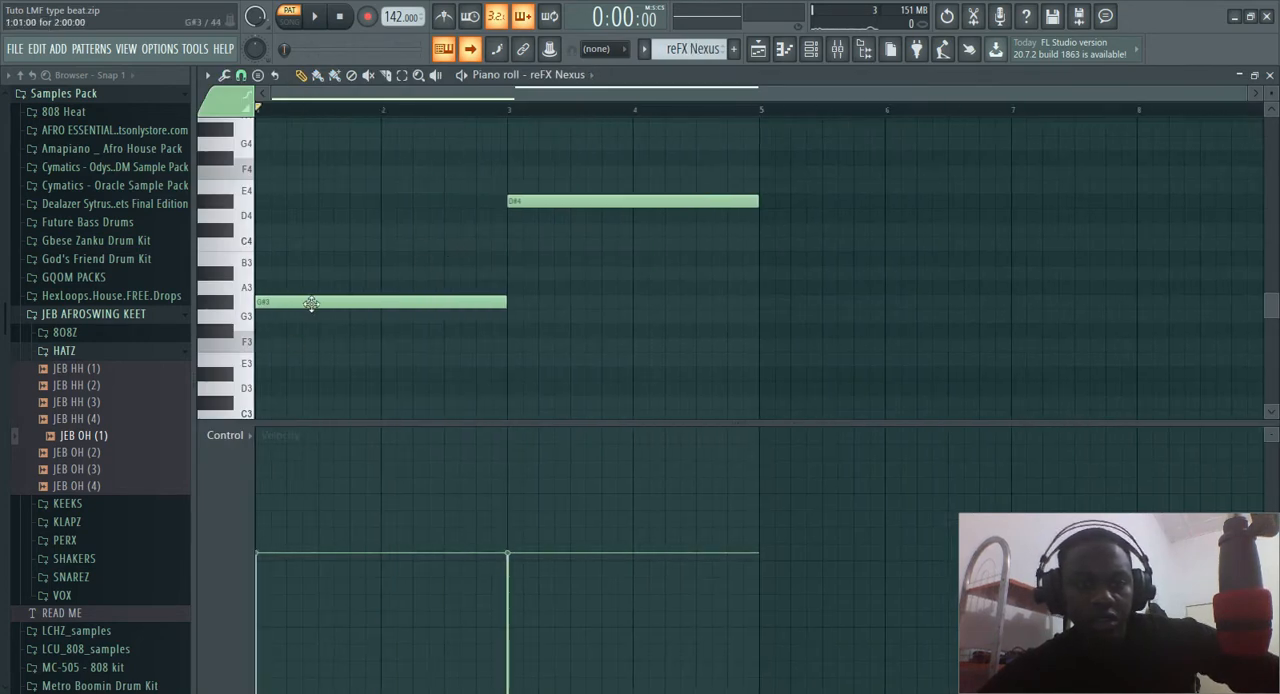
key("space")
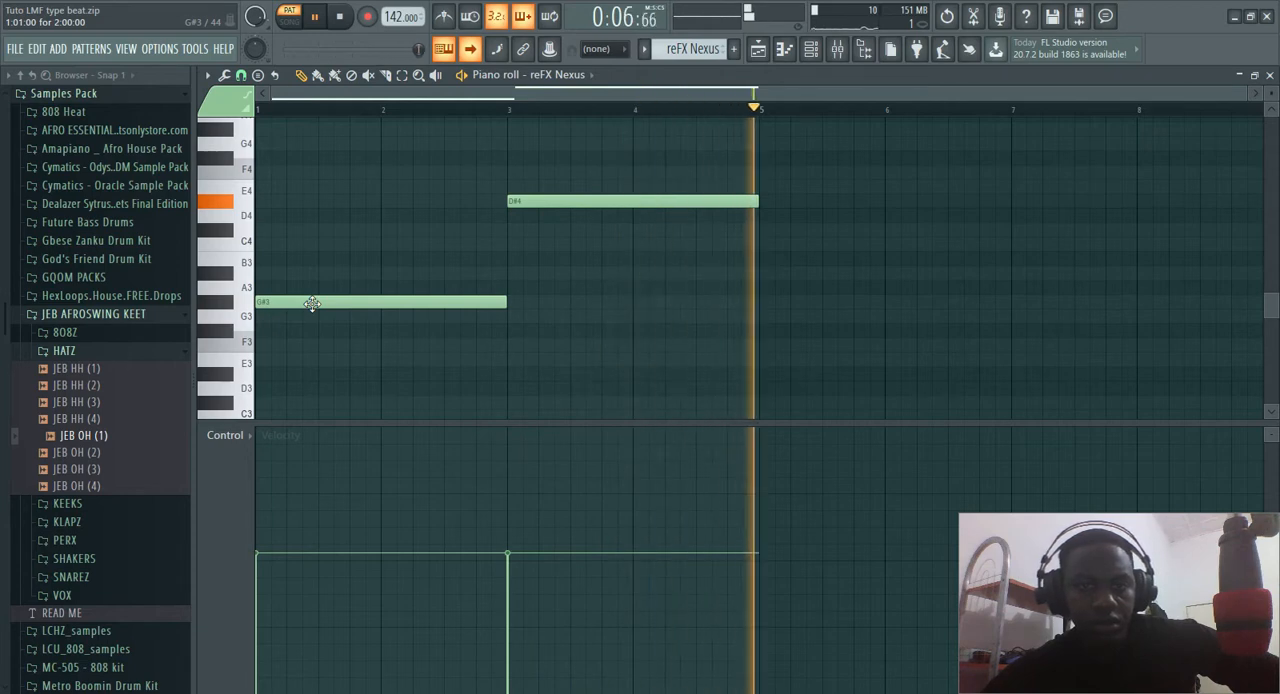
key("space")
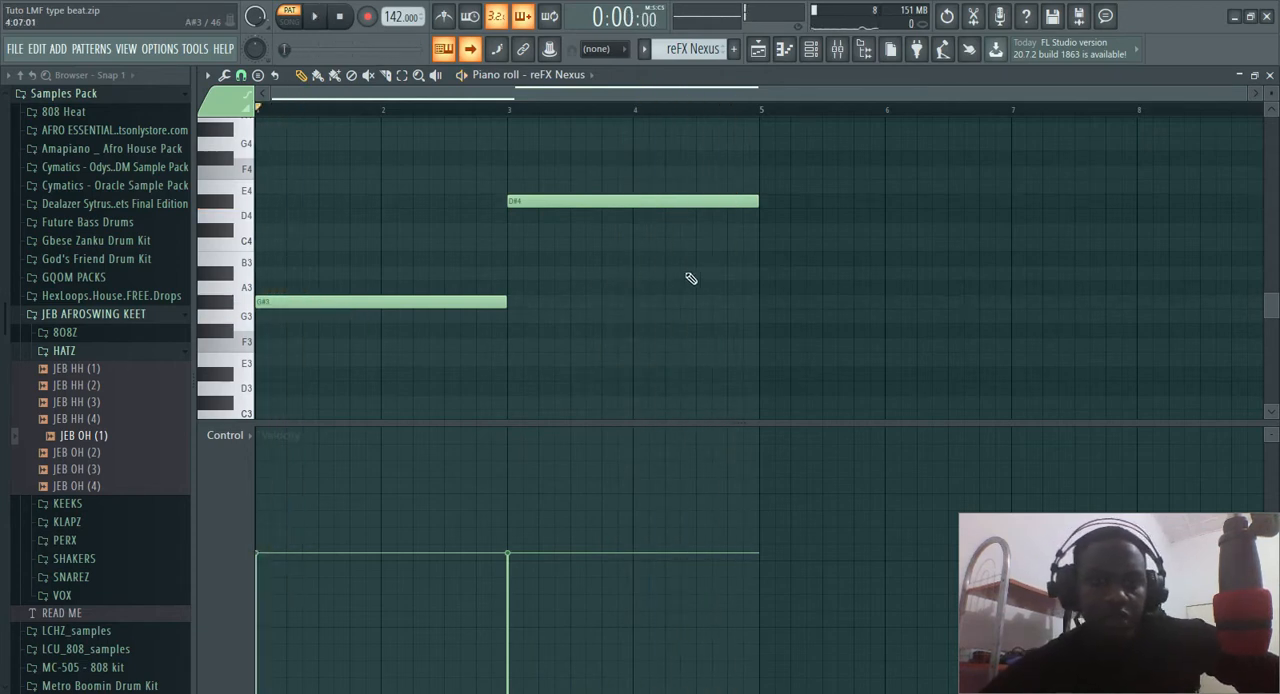
left_click(1265, 77)
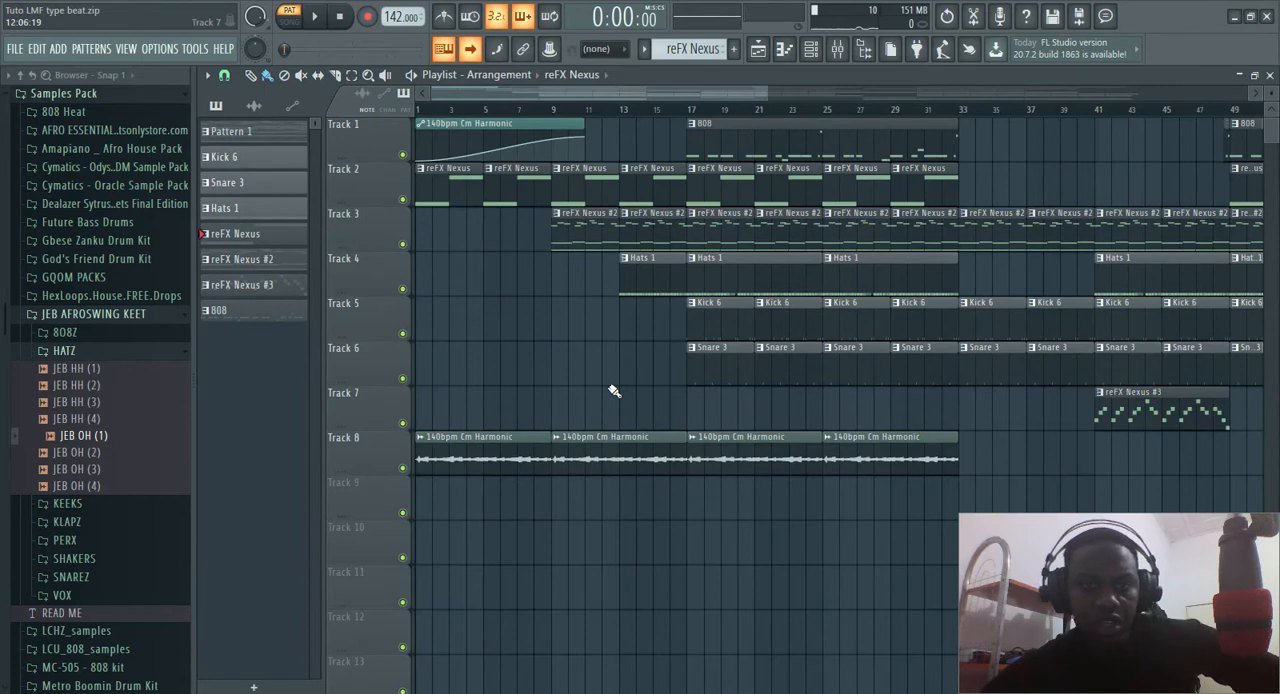
View the reFX Nexus instrument's preset from the channel rack, close it, and return to the playlist
scroll(517, 355, "down", 1)
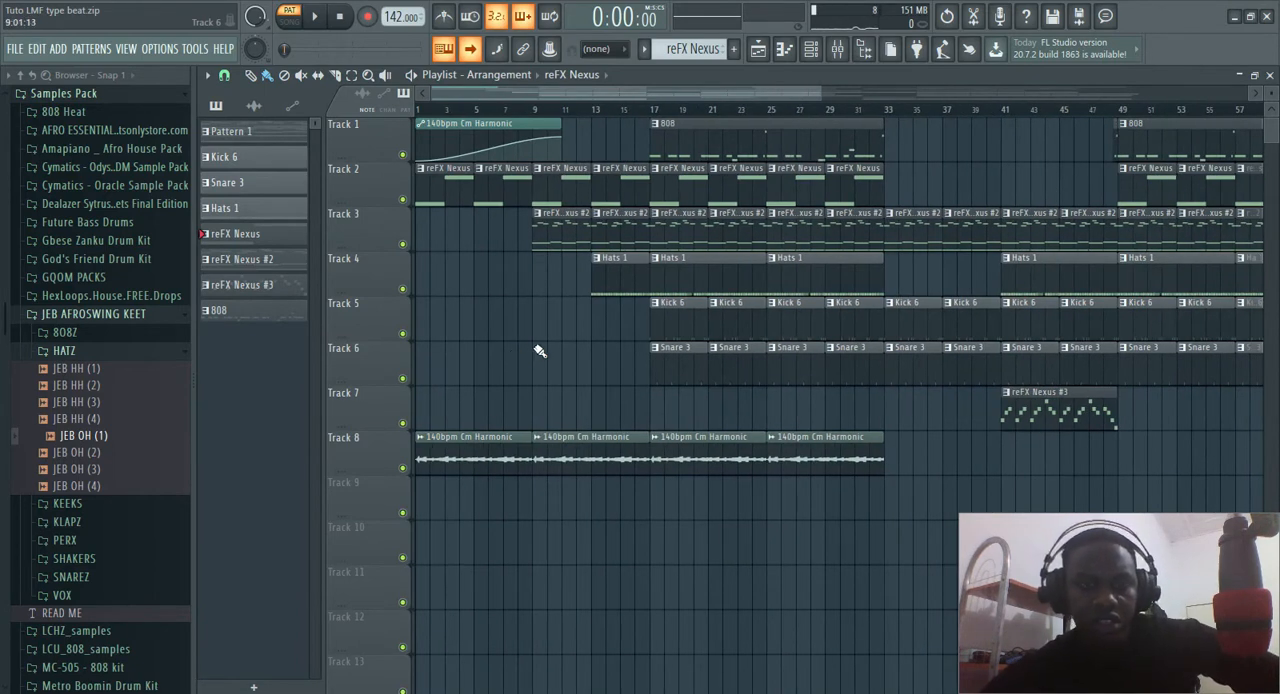
left_click(811, 50)
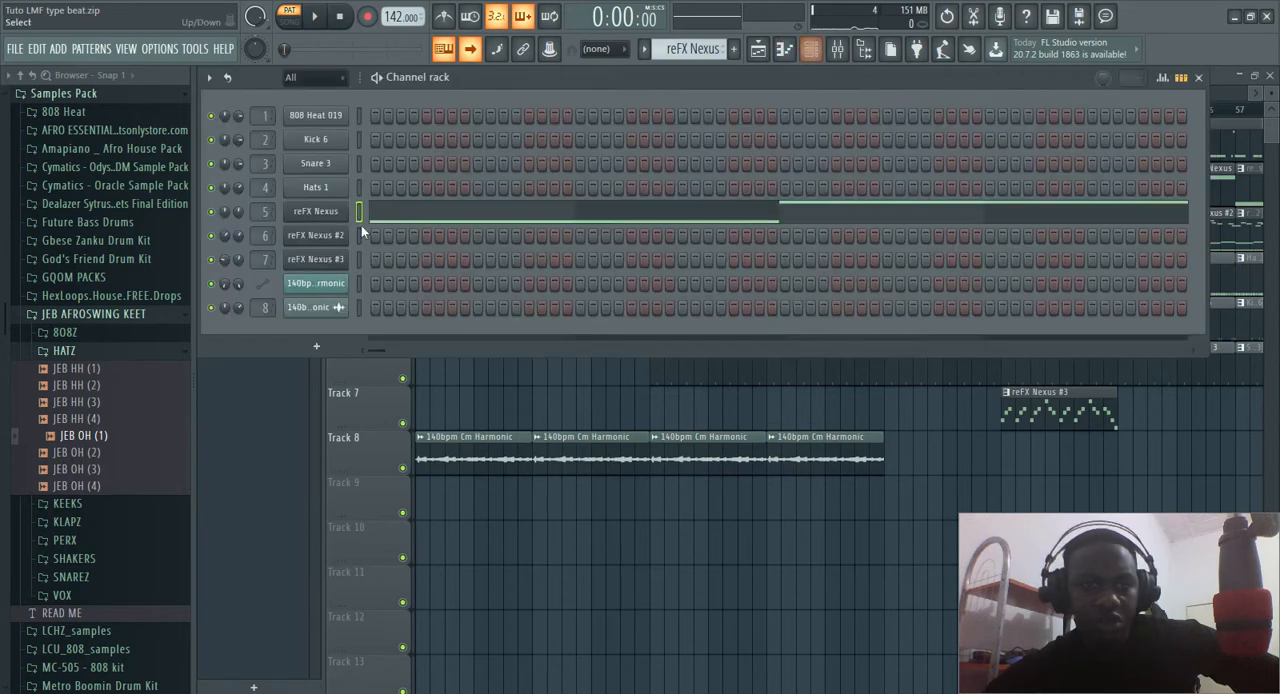
left_click(315, 211)
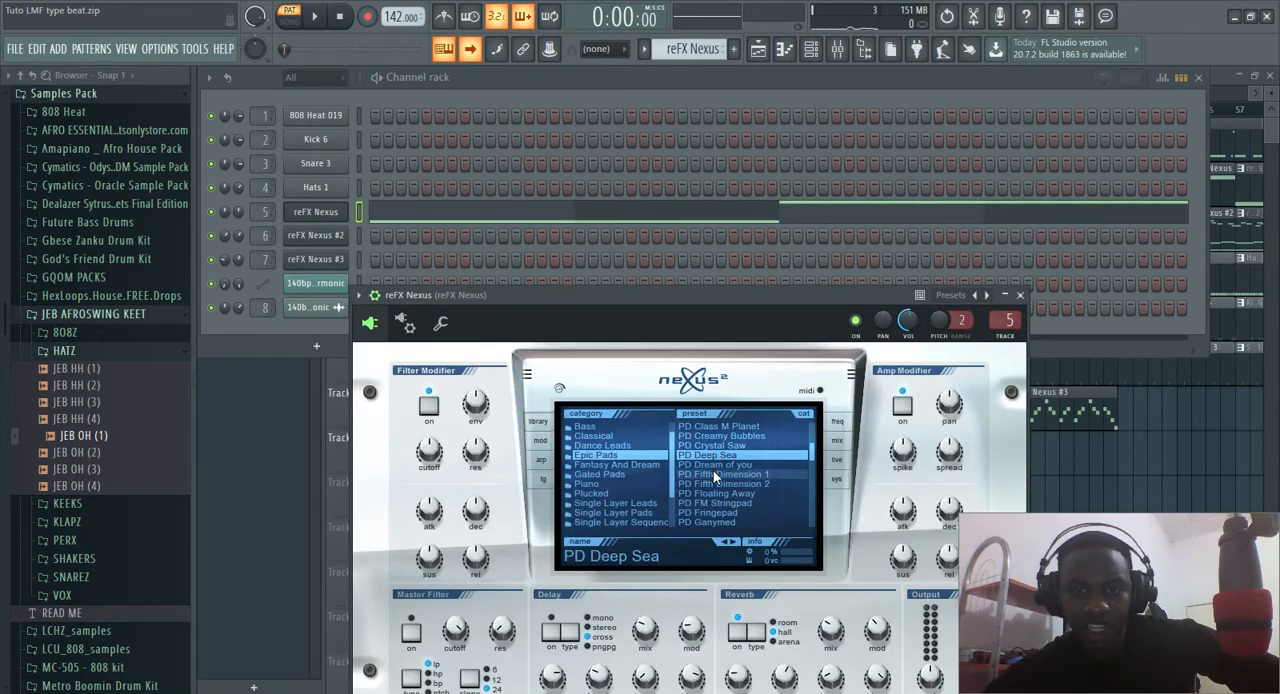
left_click(1020, 296)
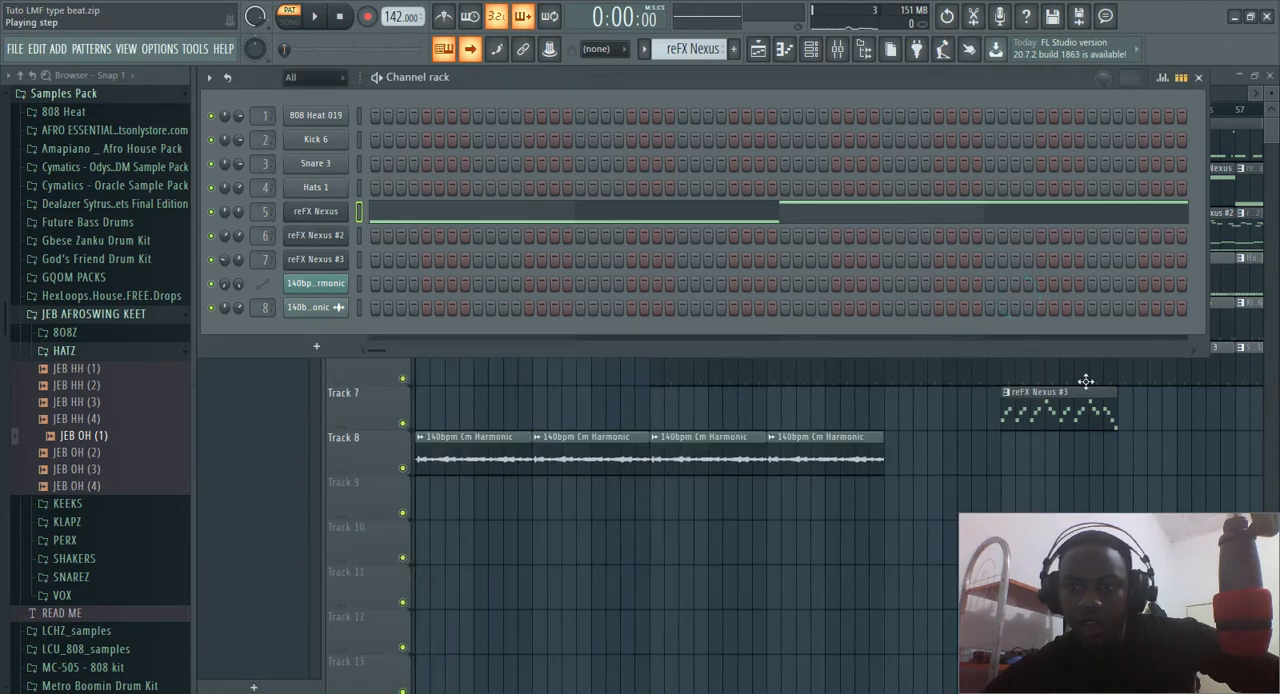
key("F6")
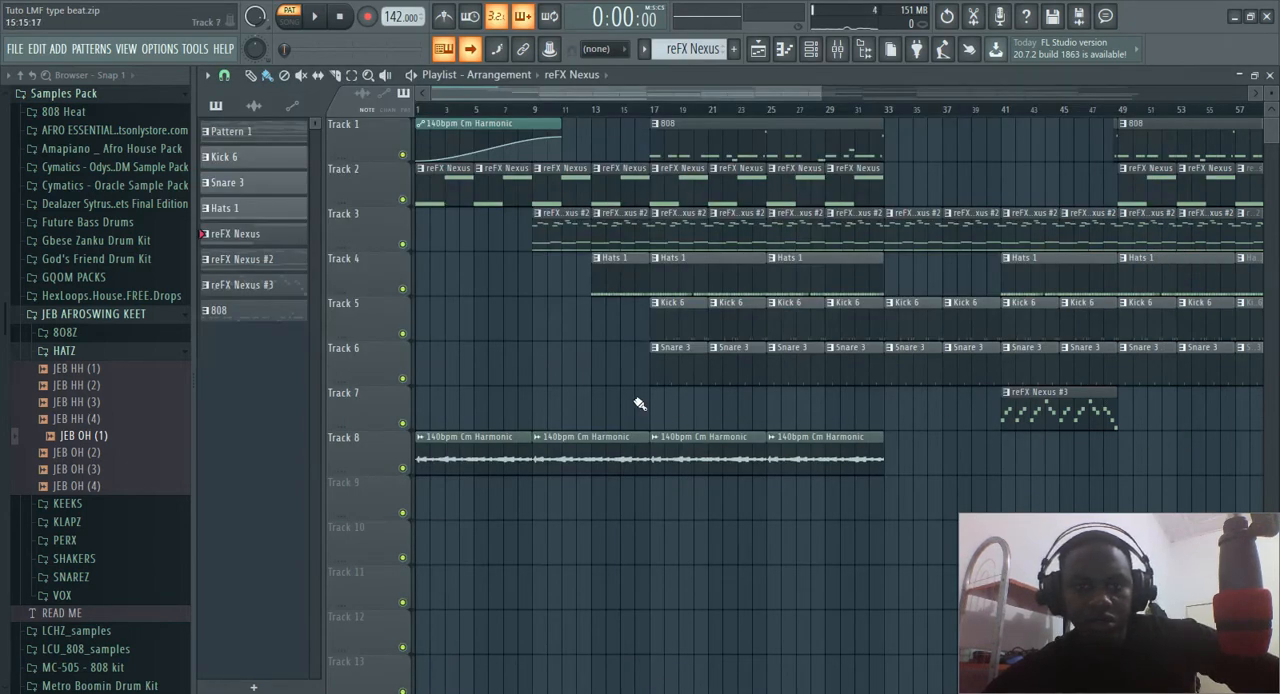
Examine and play the reFX Nexus #3 melody from the Track 7 clip at bar 41, and return to the playlist
scroll(700, 410, "right", 4)
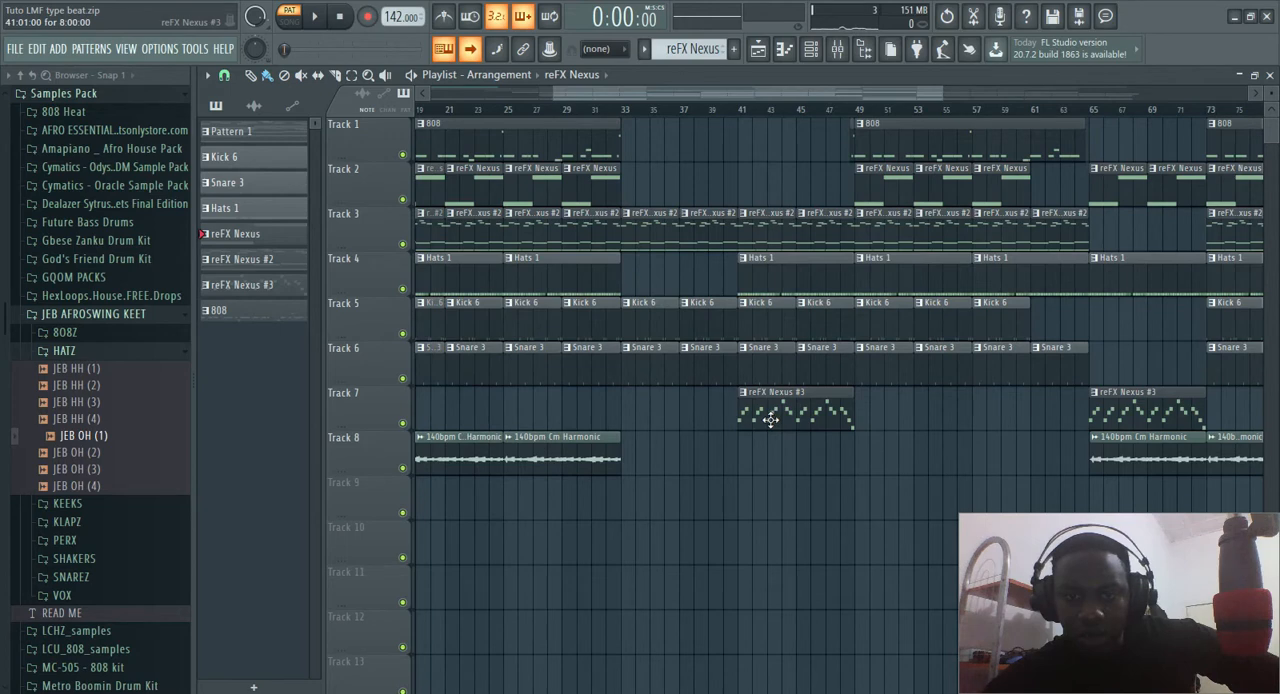
double_click(770, 419)
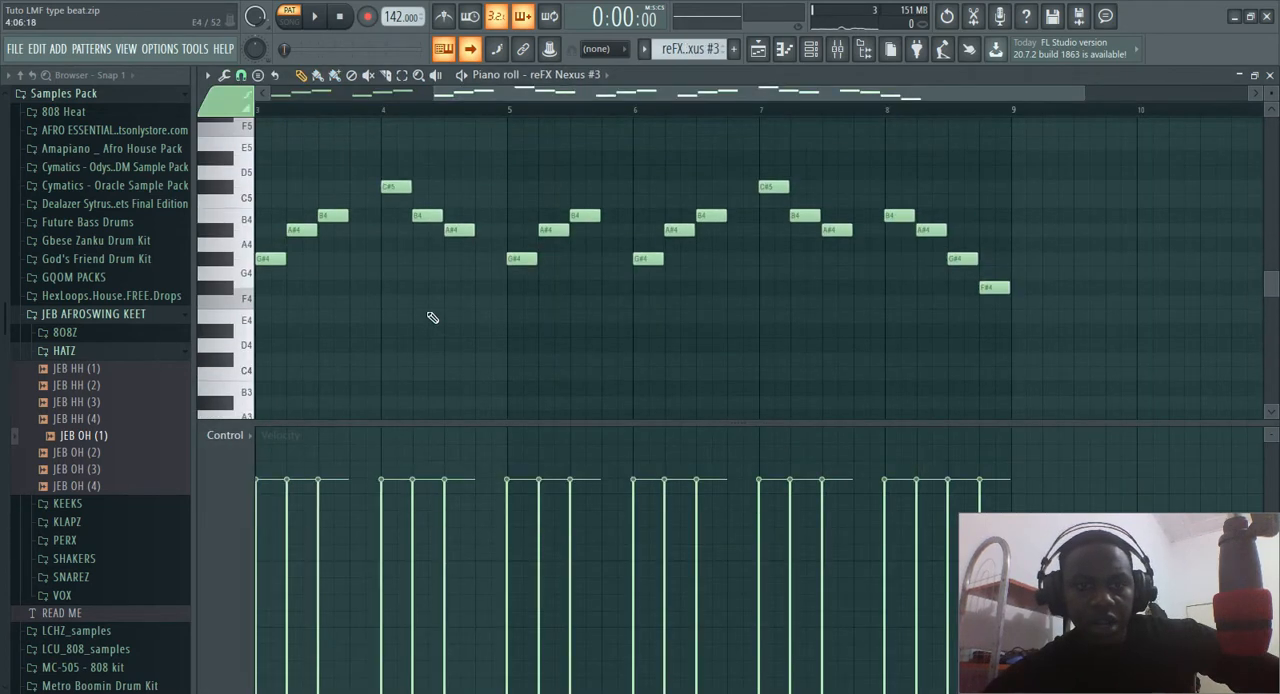
scroll(432, 317, "up", 3)
scroll(432, 317, "down", 4)
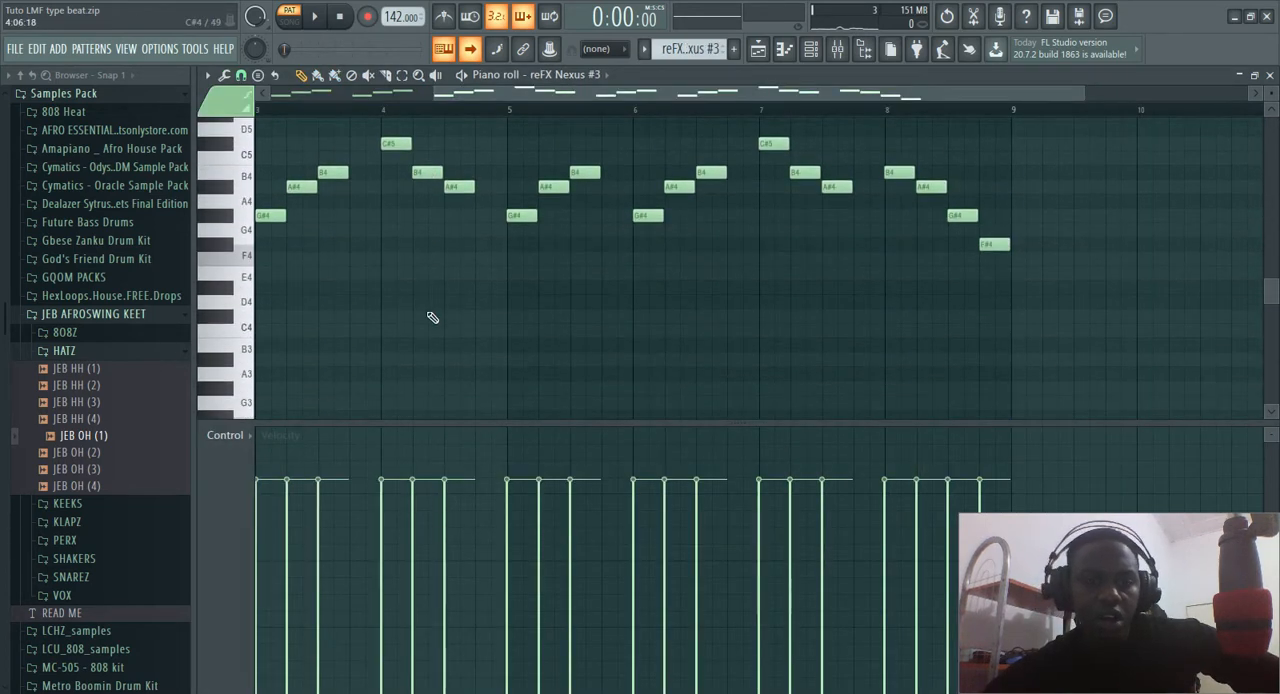
scroll(432, 317, "up", 2)
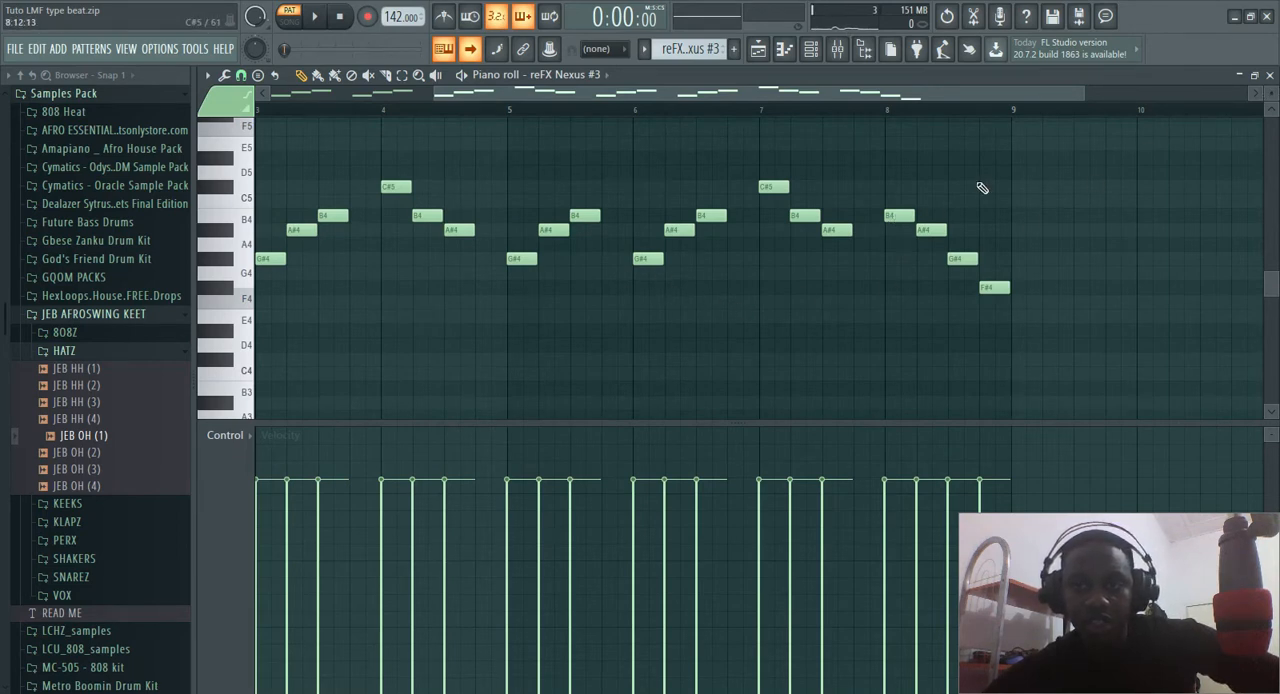
key("space")
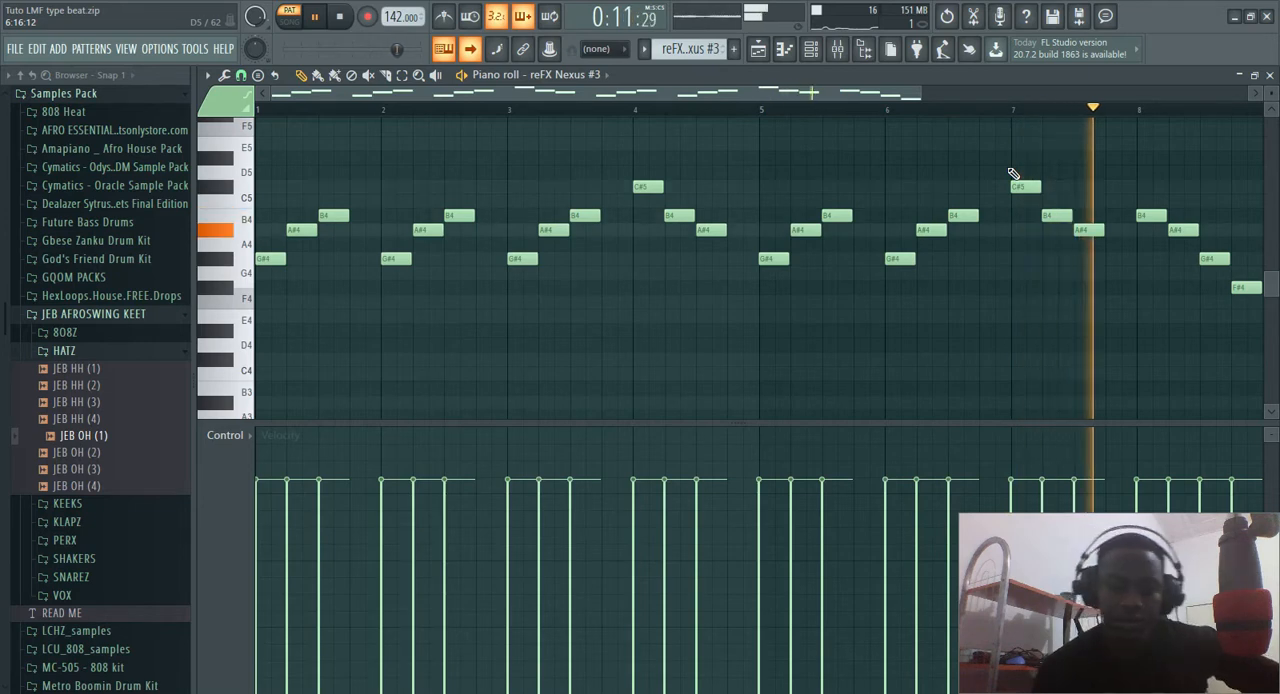
key("space")
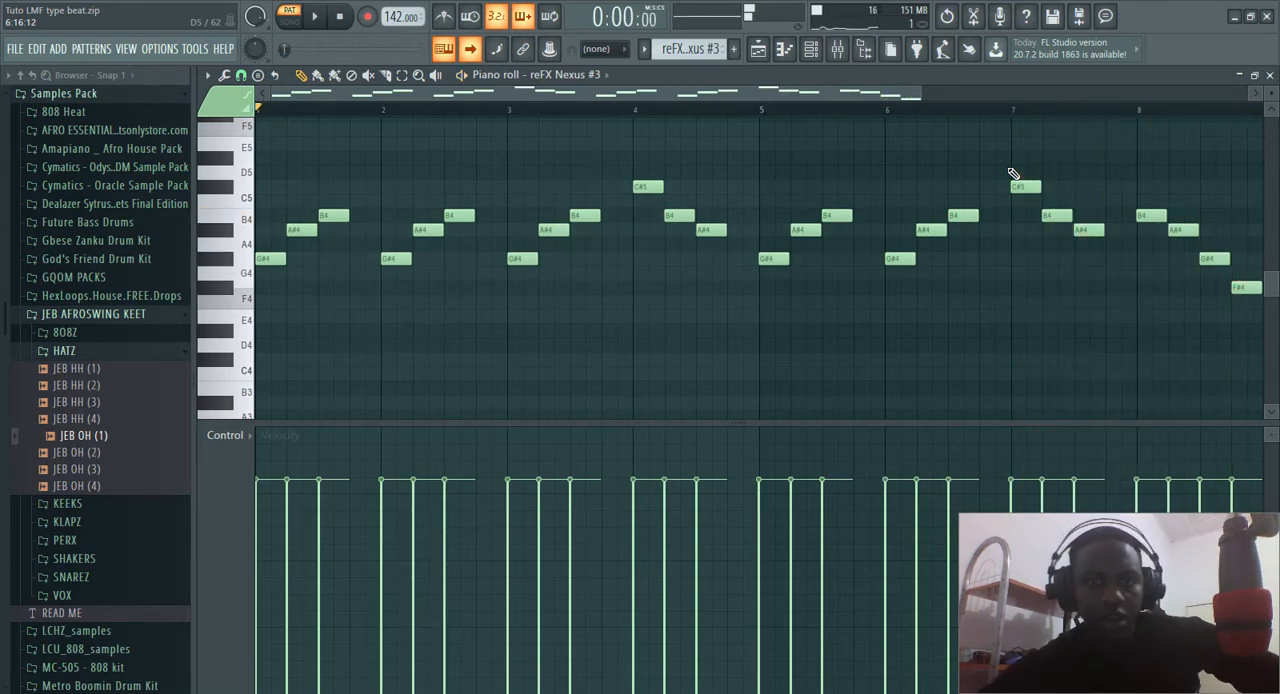
left_click(1269, 75)
key("F6")
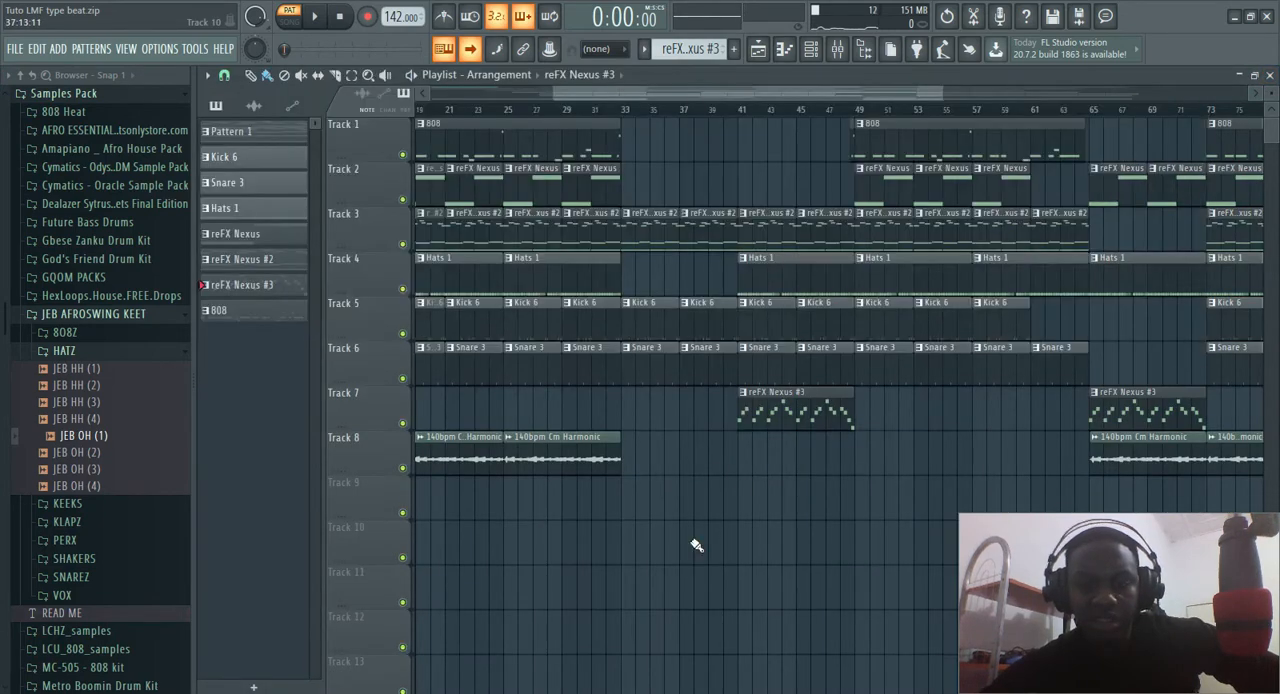
Open the Hats 1 pattern from Track 4 in the piano roll and play its full eight bars
scroll(752, 482, "down", 3)
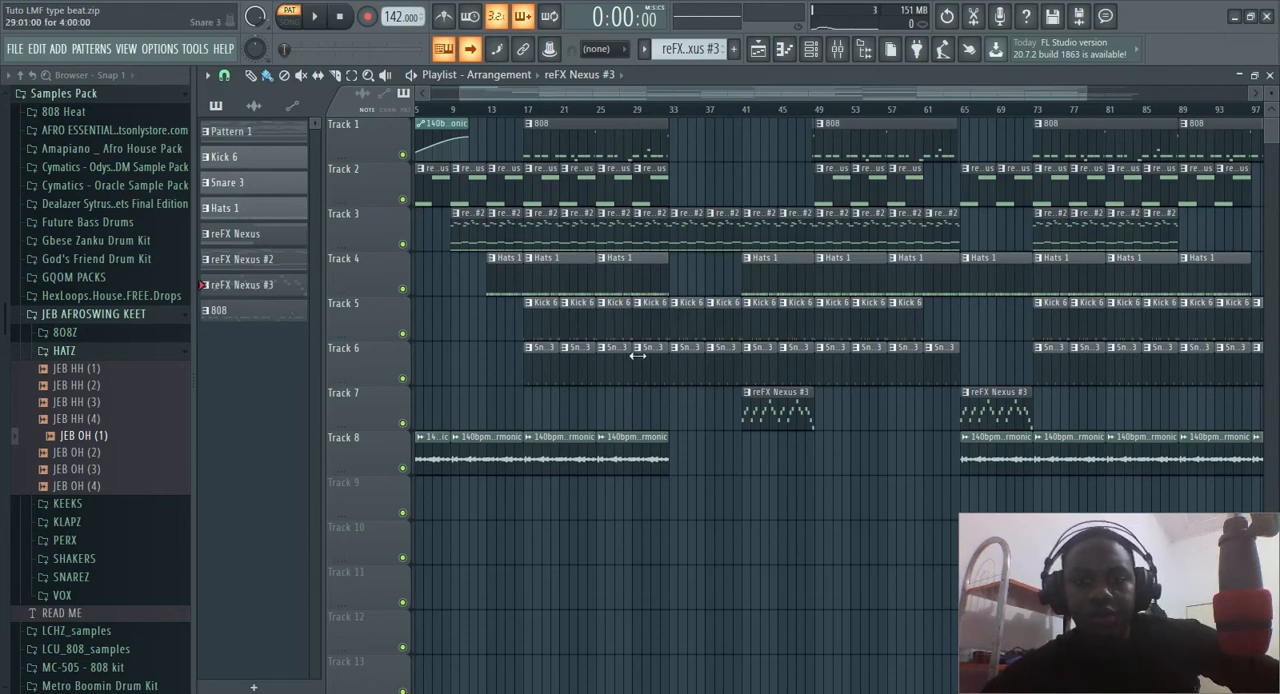
double_click(620, 275)
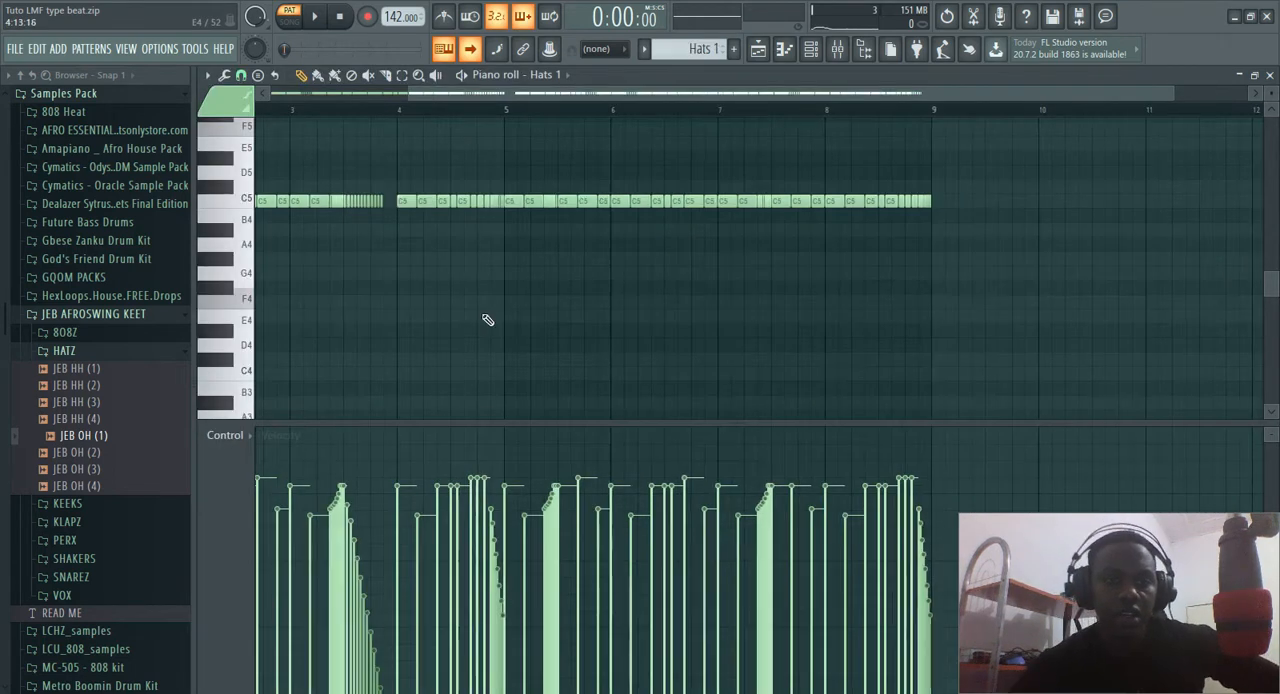
scroll(488, 320, "down", 2)
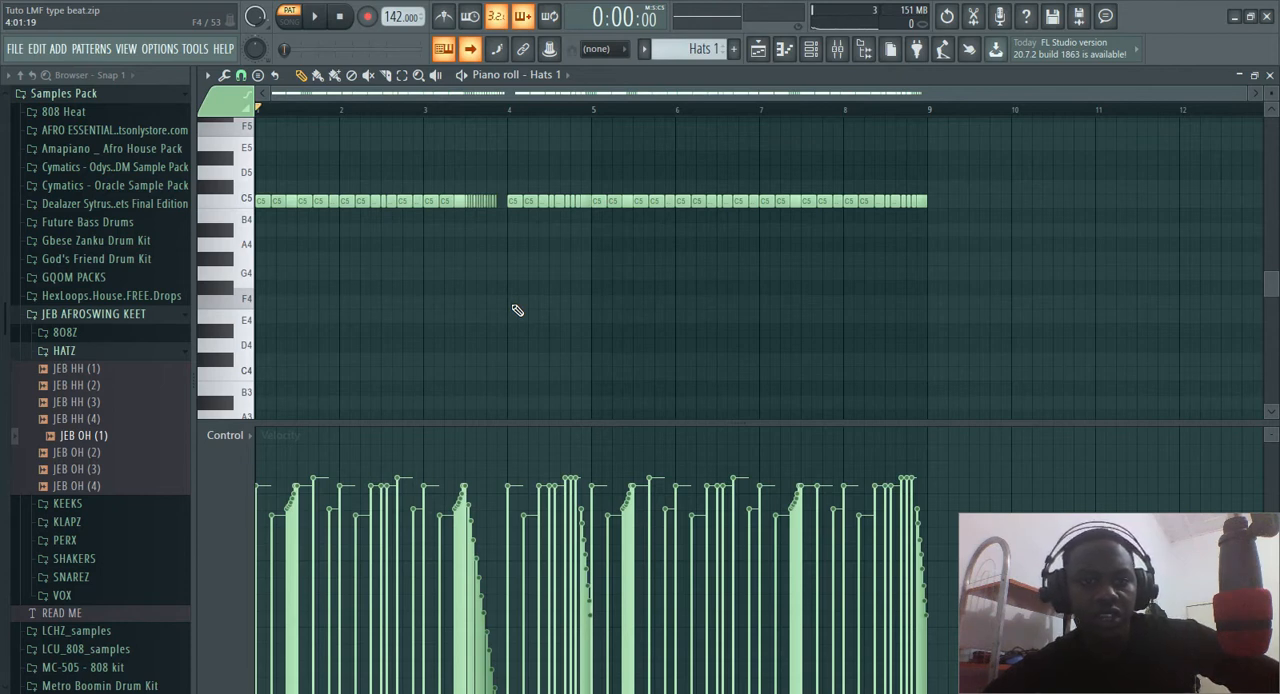
key("space")
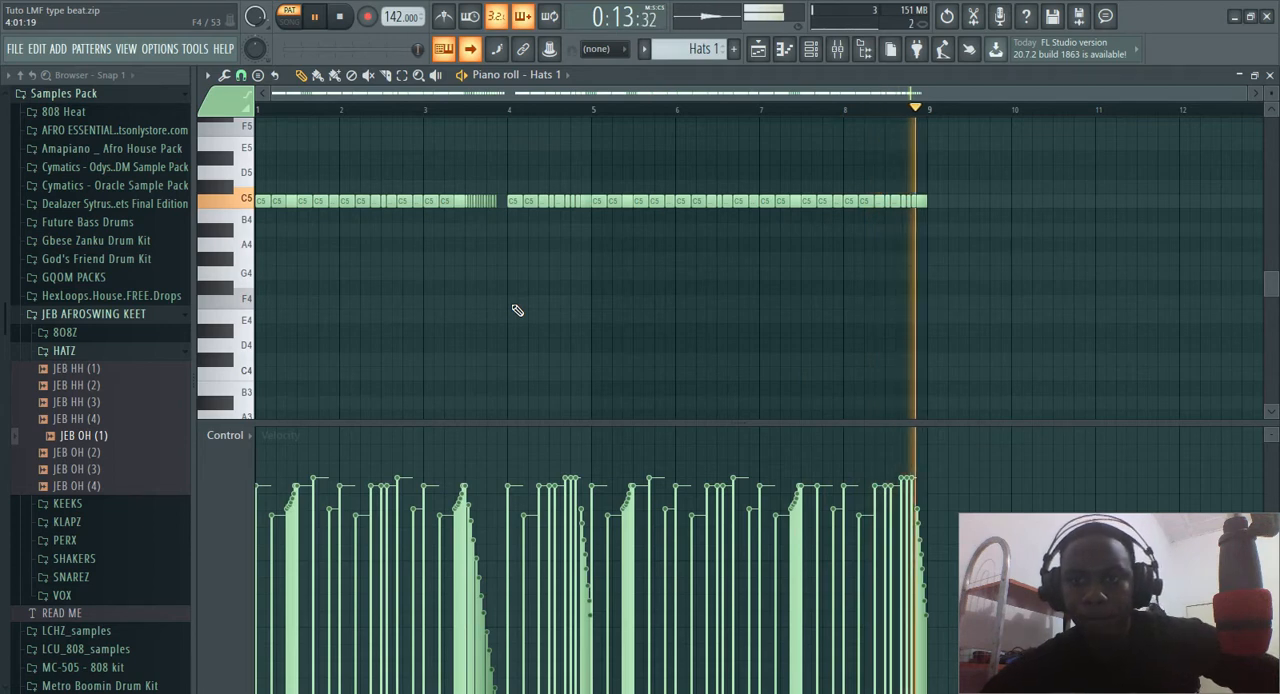
key("space")
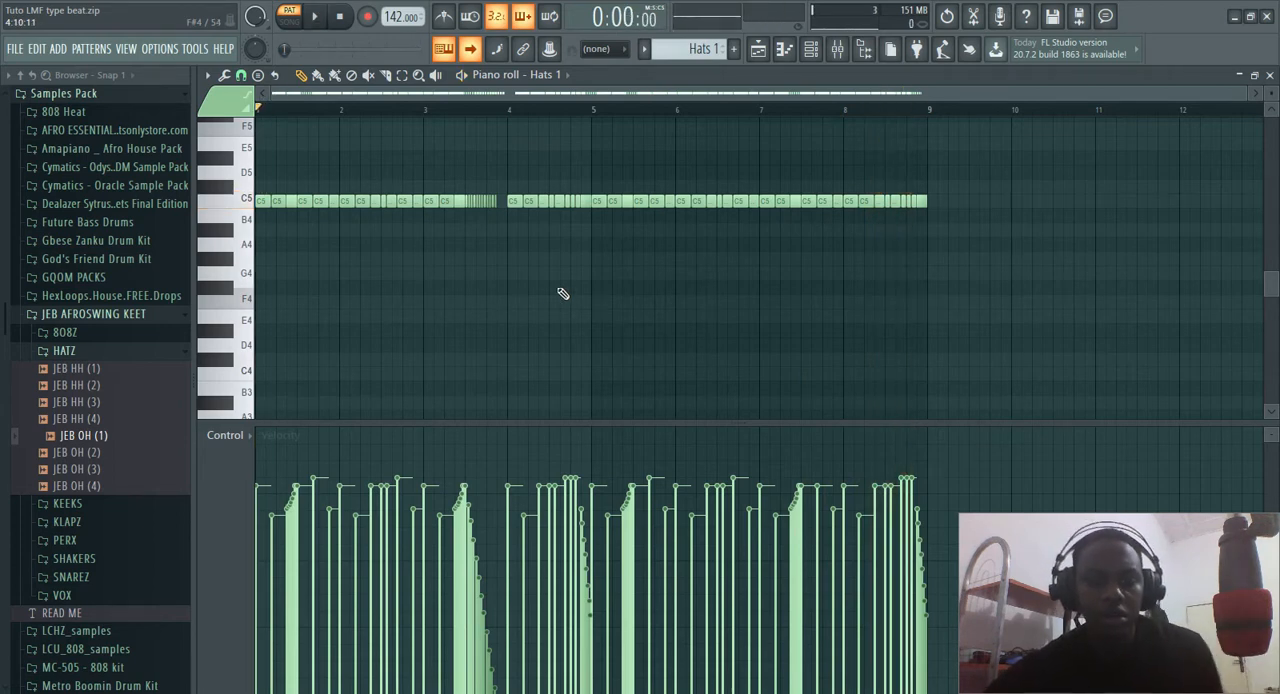
Chop the C5 hat note at the start of bar 5 into a fast roll with the arpeggiator
scroll(557, 300, "up", 4)
scroll(557, 303, "up", 3)
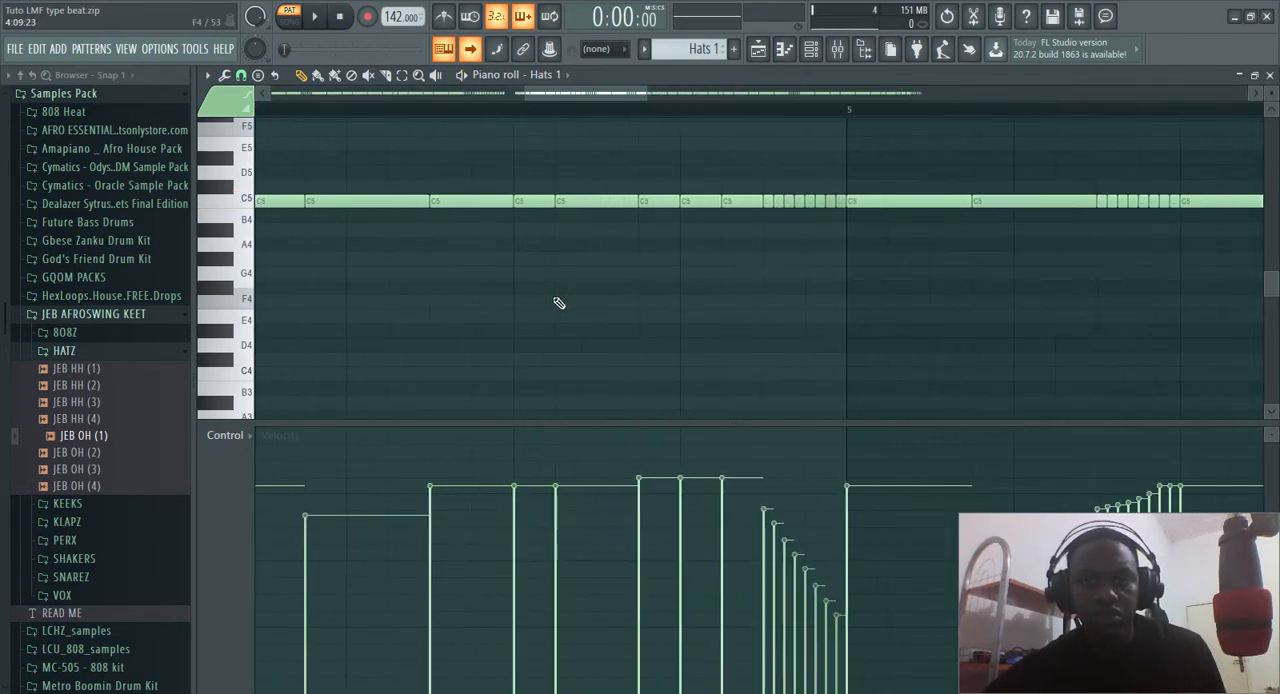
left_click(887, 203)
key("alt+a")
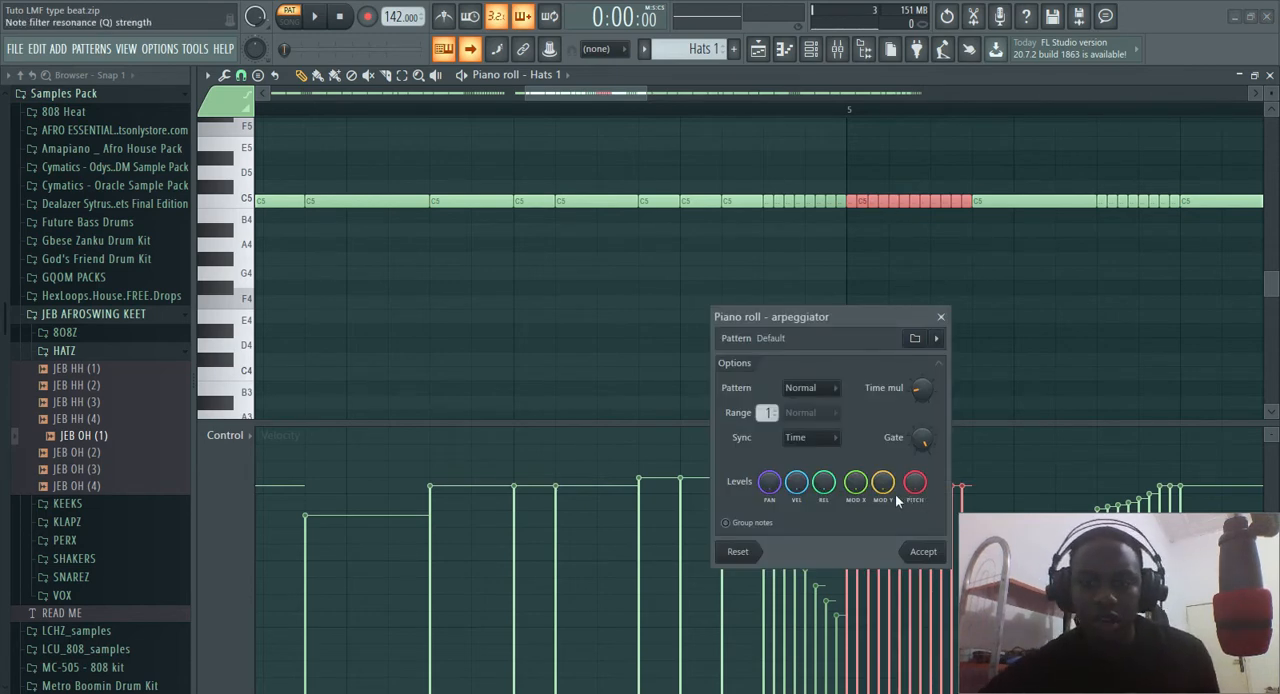
mouse_move(919, 392)
left_mouse_down()
mouse_move(919, 366)
mouse_move(919, 384)
left_mouse_up()
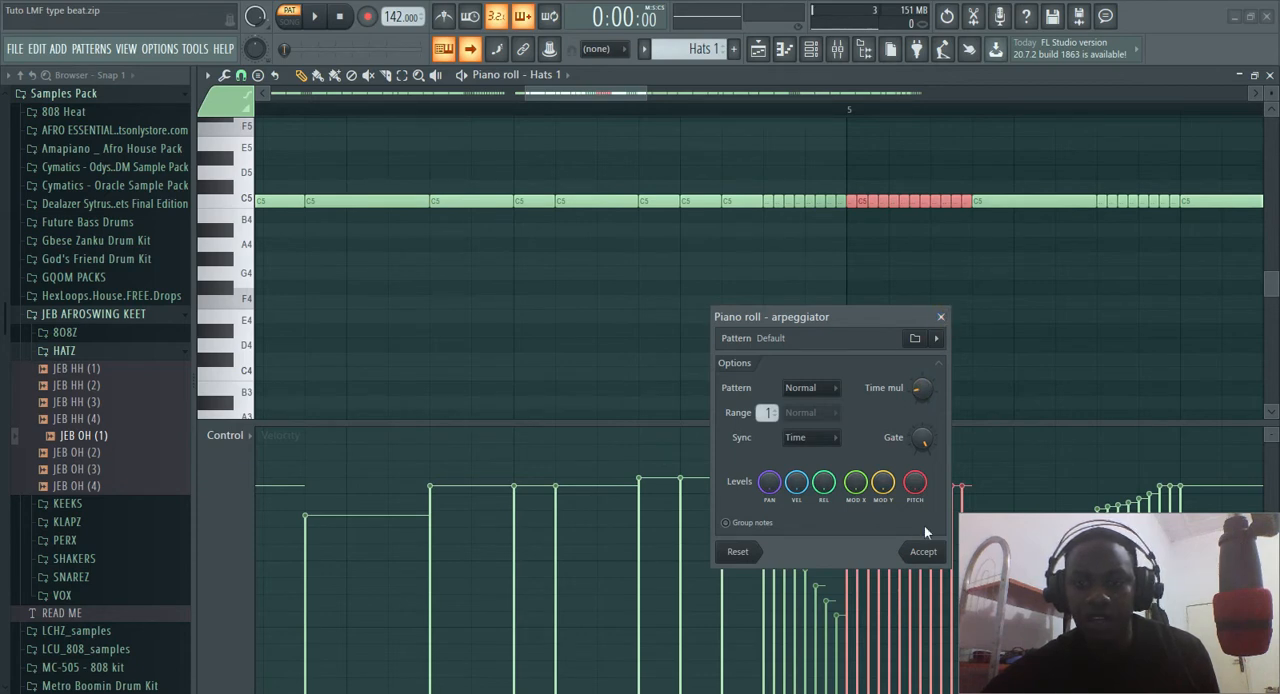
left_click(924, 553)
scroll(872, 492, "up", 2)
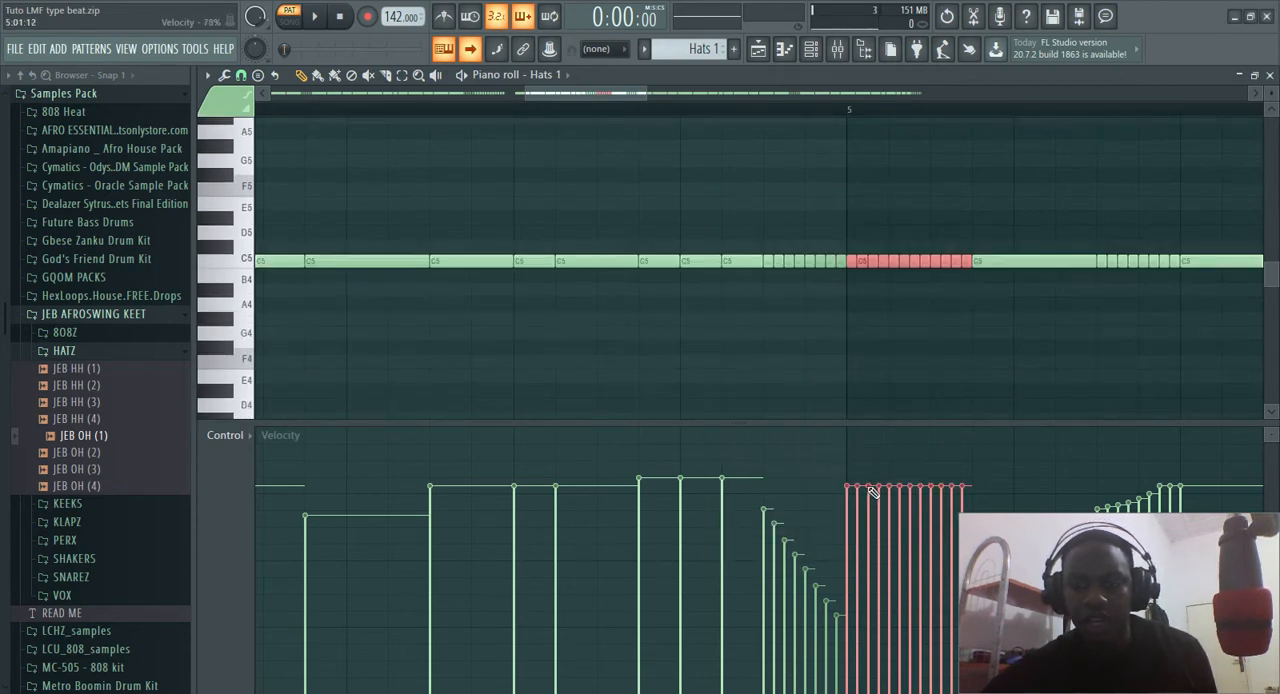
Shape the velocities of the bar 5 hat roll into a gentle descending ramp and close the piano roll
mouse_move(849, 491)
left_mouse_down()
mouse_move(908, 549)
mouse_move(924, 613)
mouse_move(966, 674)
left_mouse_up()
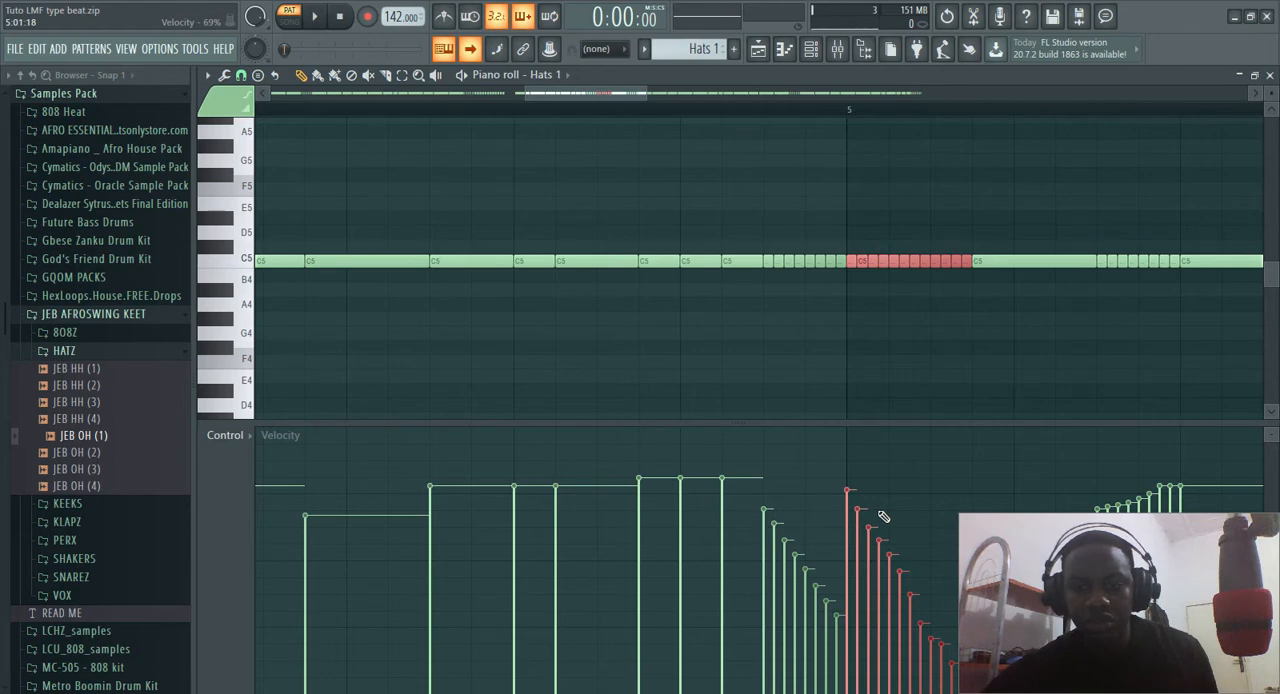
scroll(686, 497, "right", 4)
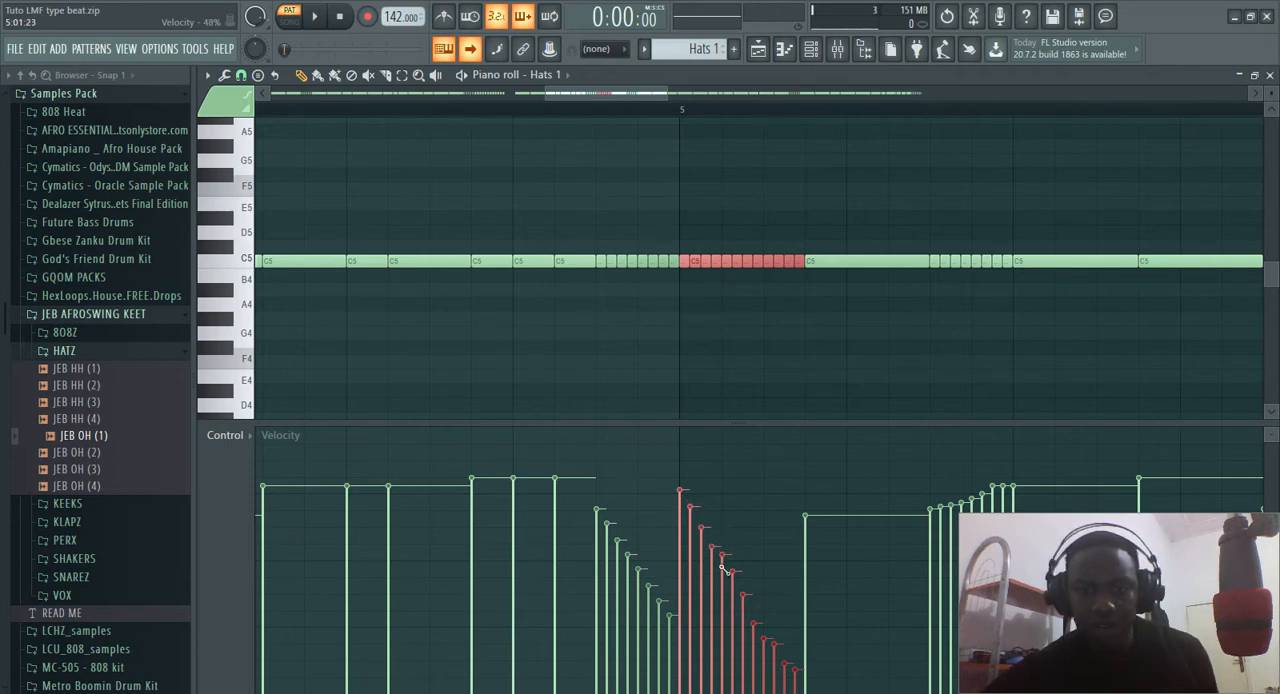
left_click_drag(742, 593, 817, 579)
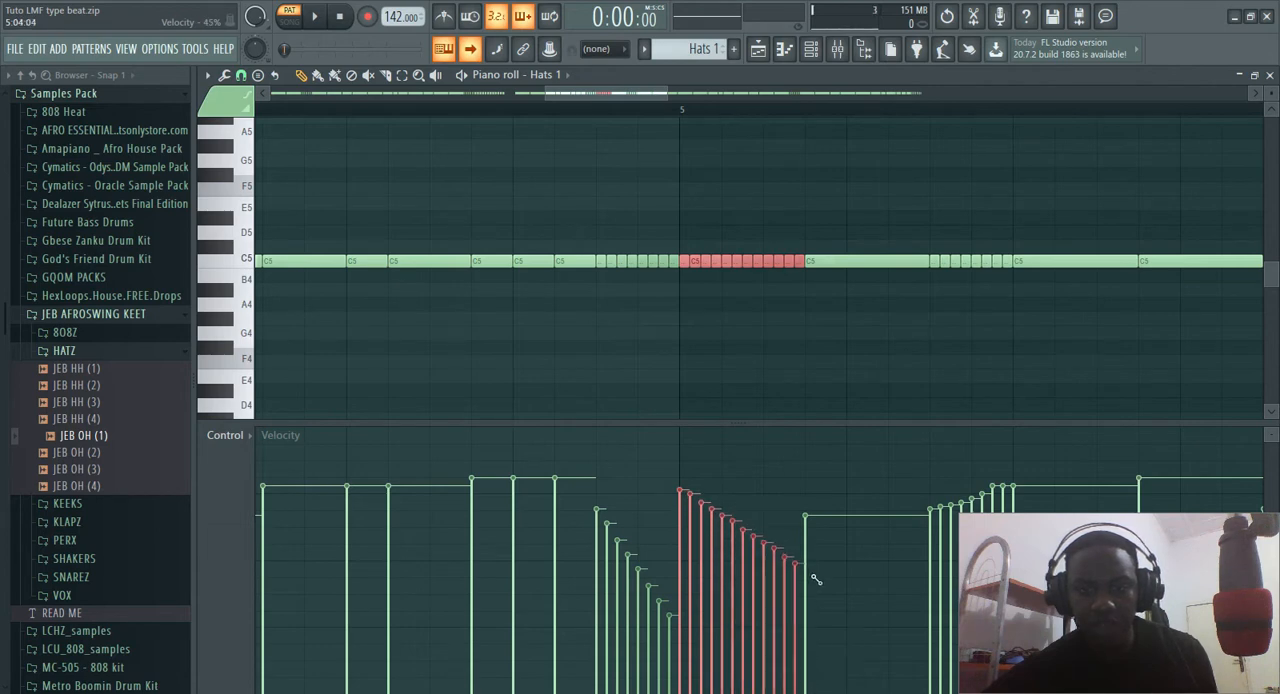
left_click(1270, 75)
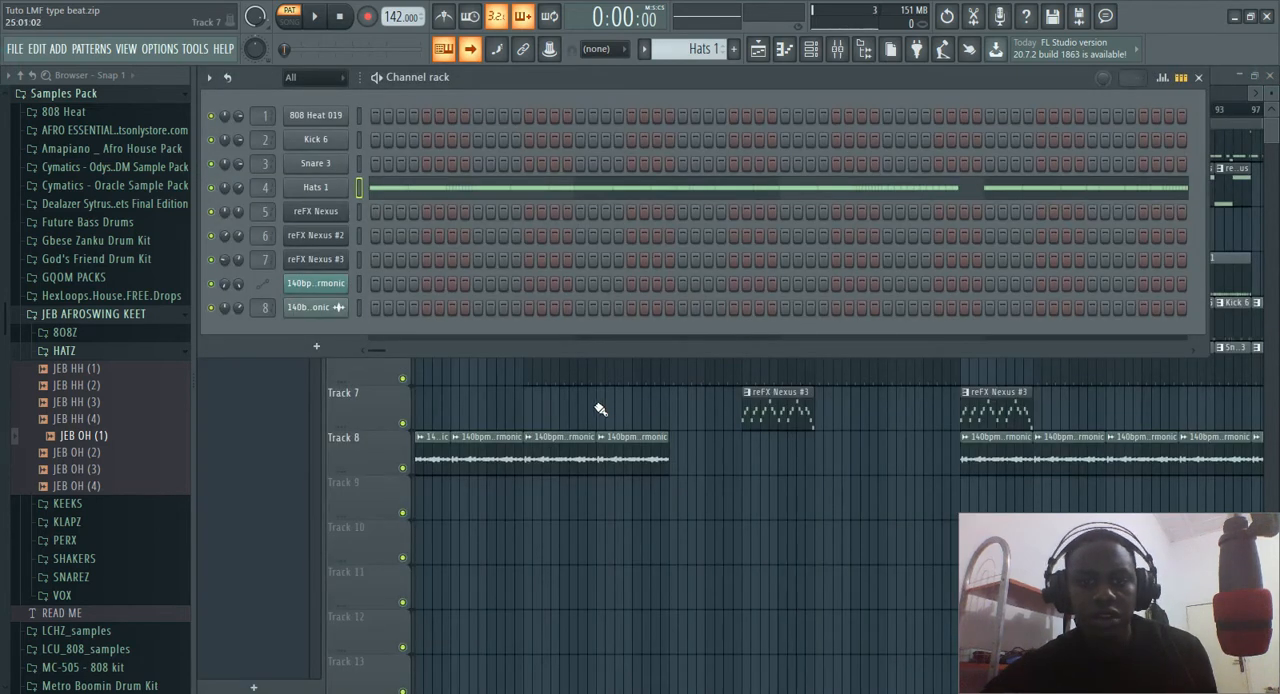
Switch to the Snare 3 pattern in the channel rack, select its channel, and play it
left_click(644, 49)
left_click(669, 101)
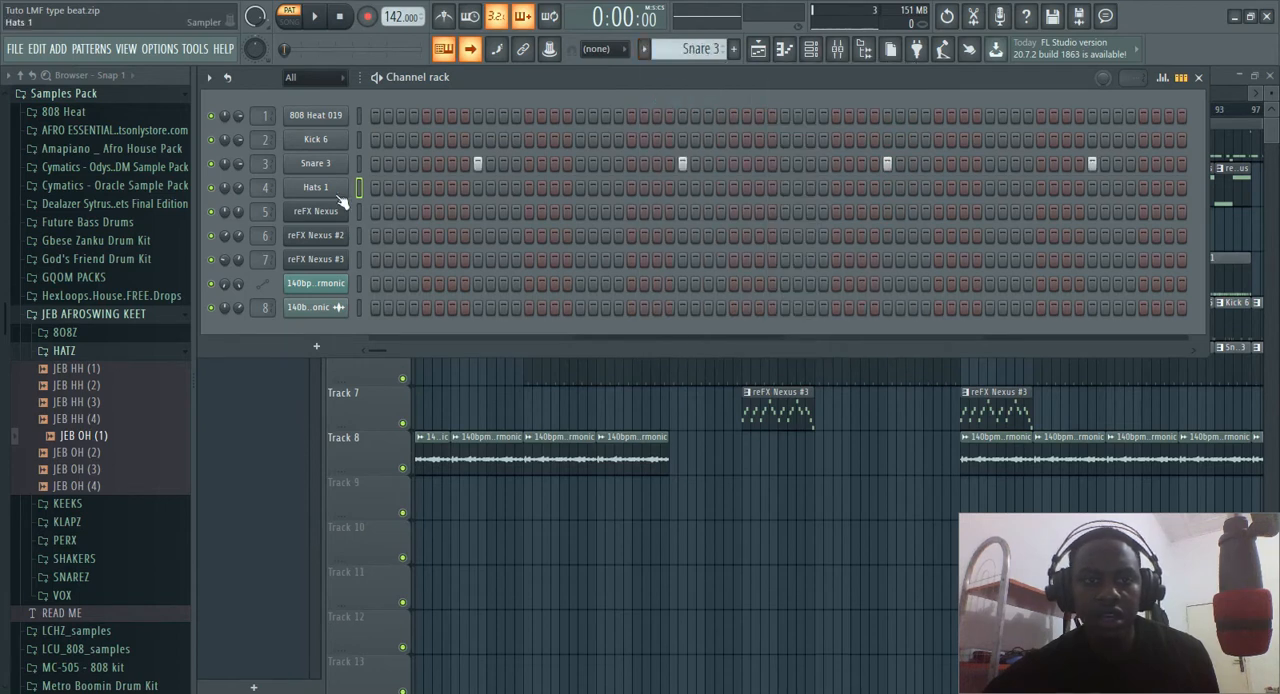
left_click(359, 163)
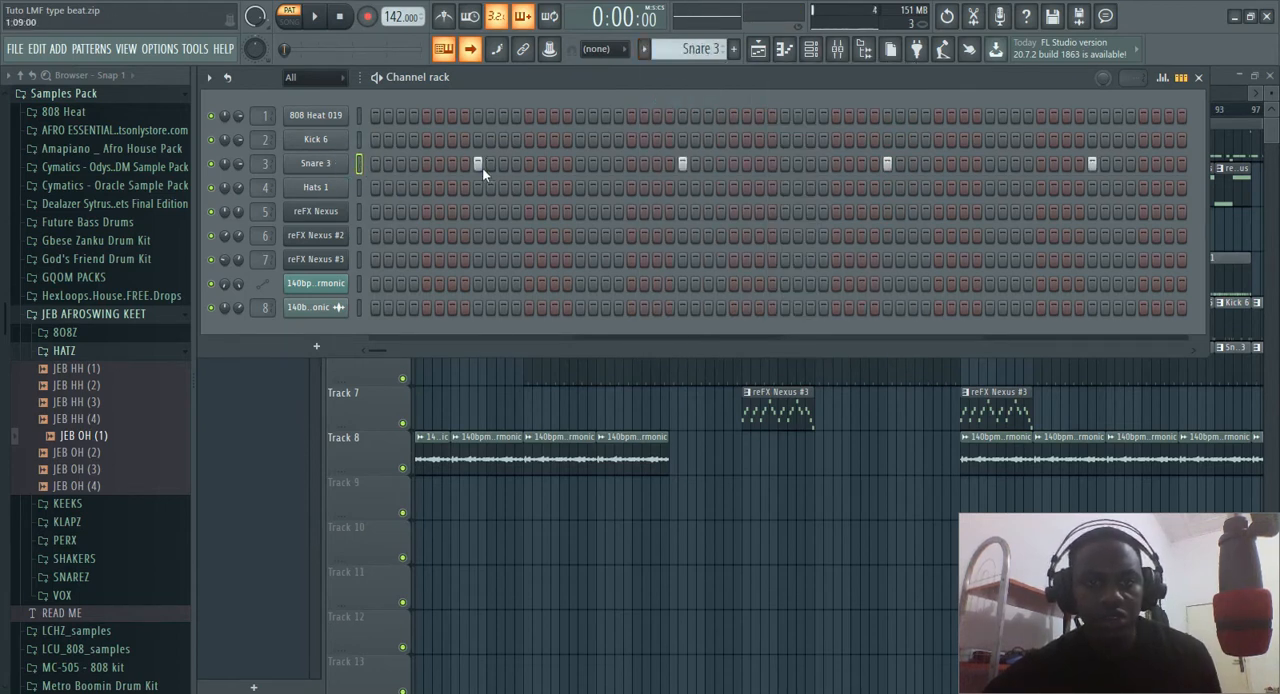
key("space")
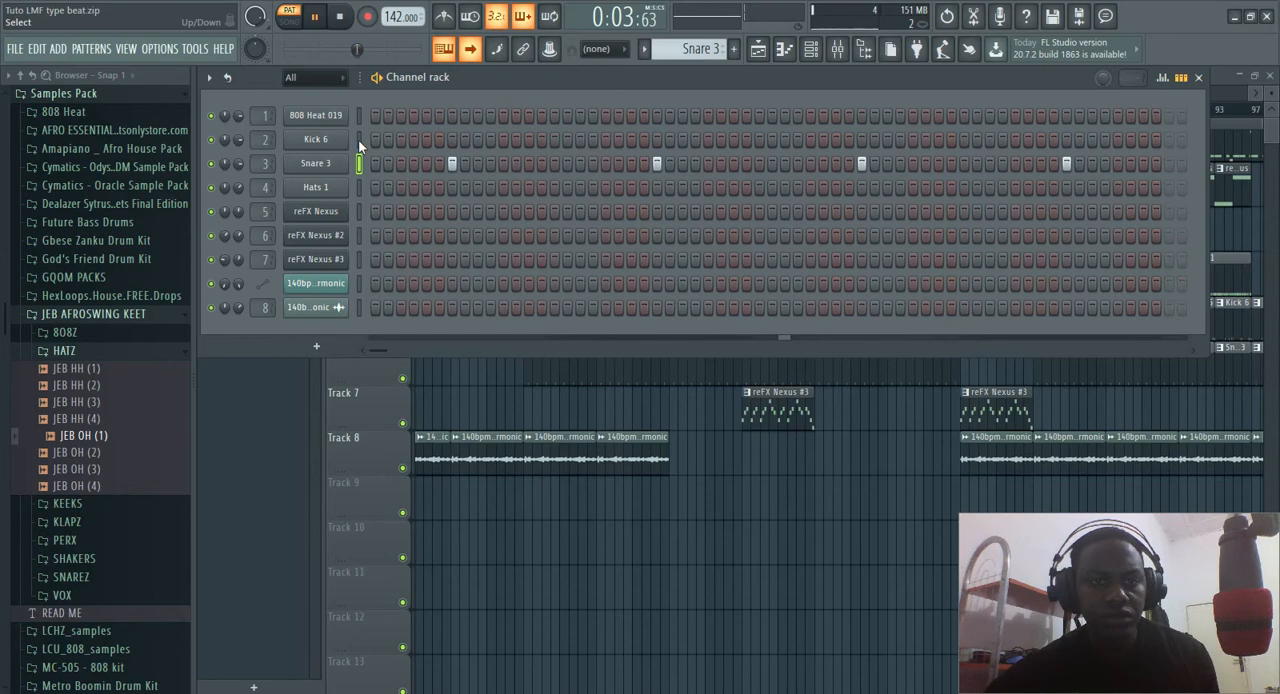
Switch playback to the Kick 6 pattern, listen to it, and stop
left_click(646, 50)
left_click_drag(664, 84, 667, 86)
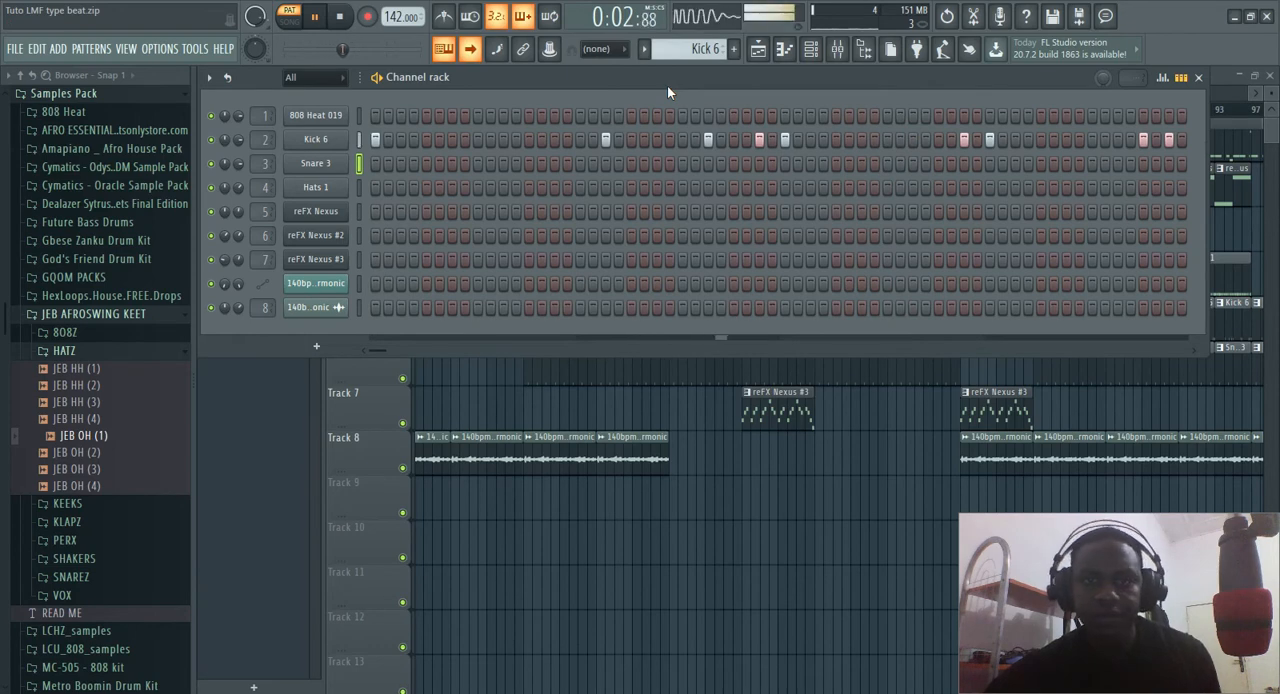
key("space")
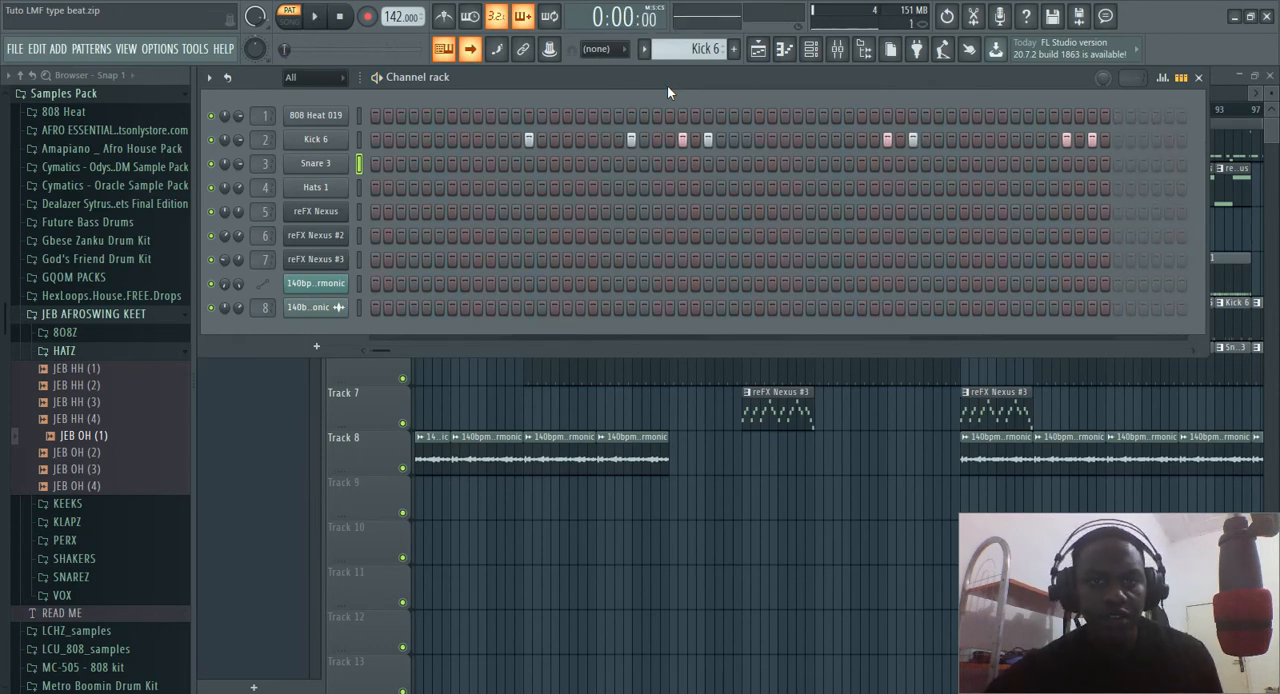
Examine the Kick 6 channel's volume envelope and its exact attack time value without changing it
left_click(330, 139)
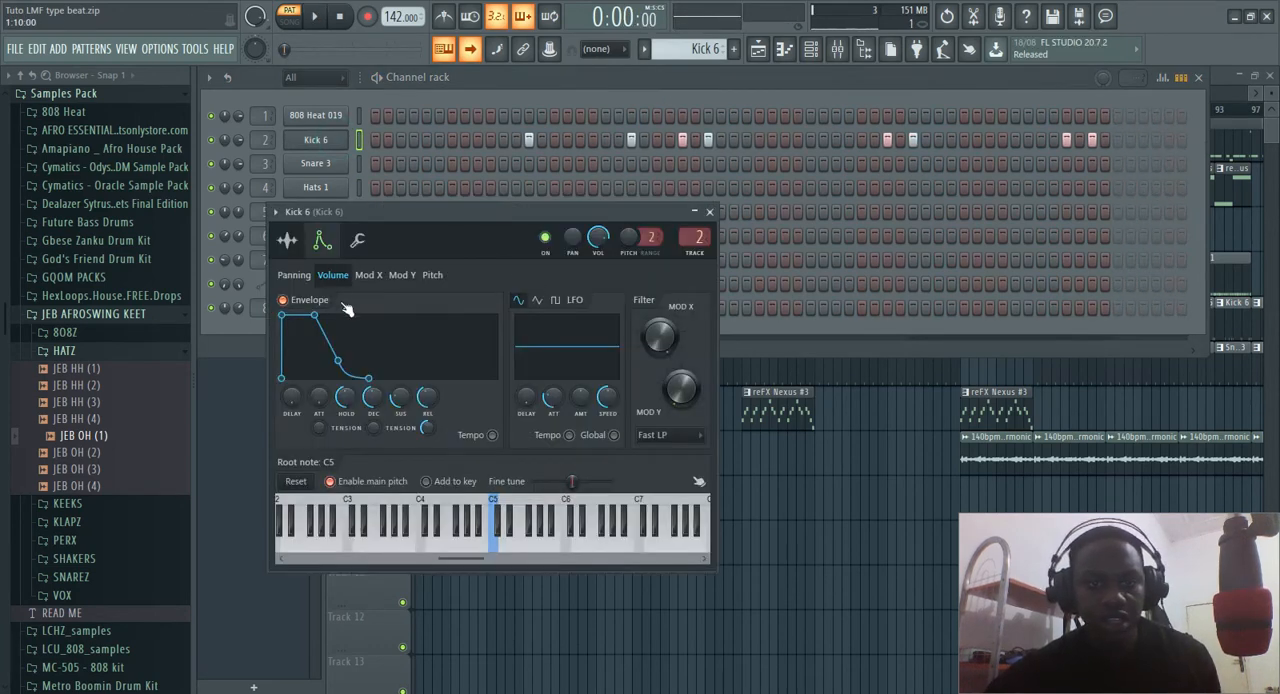
right_click(319, 397)
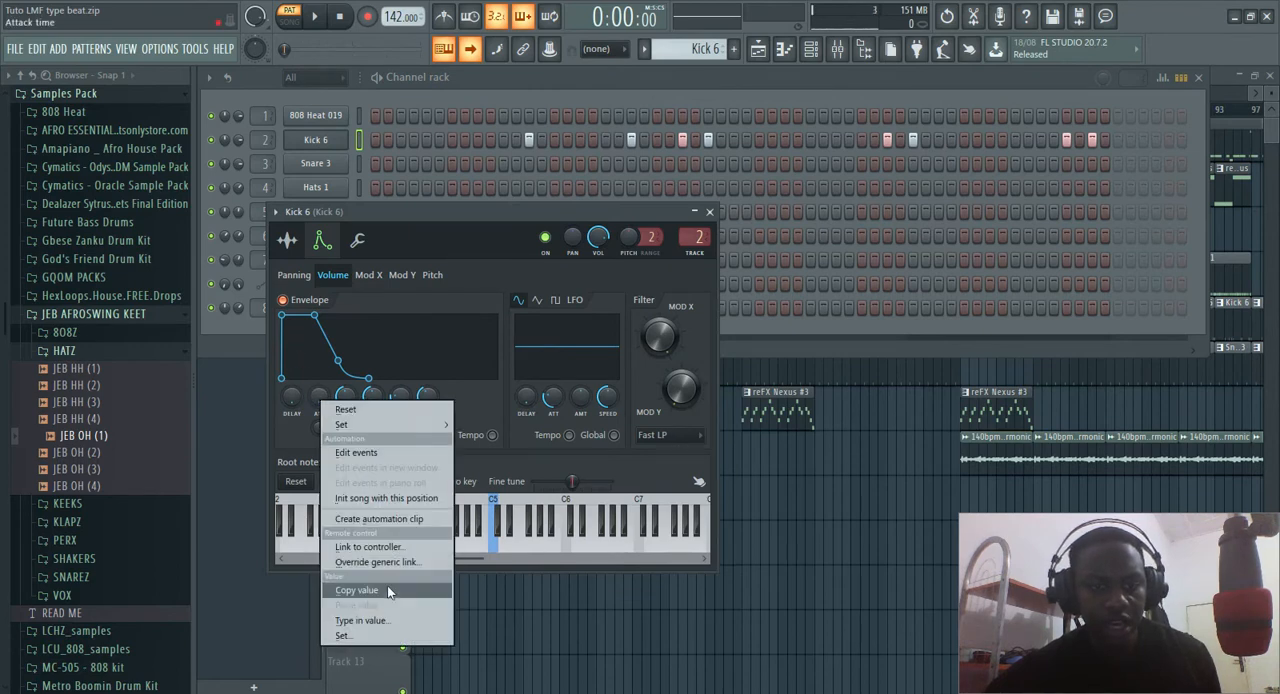
left_click(379, 623)
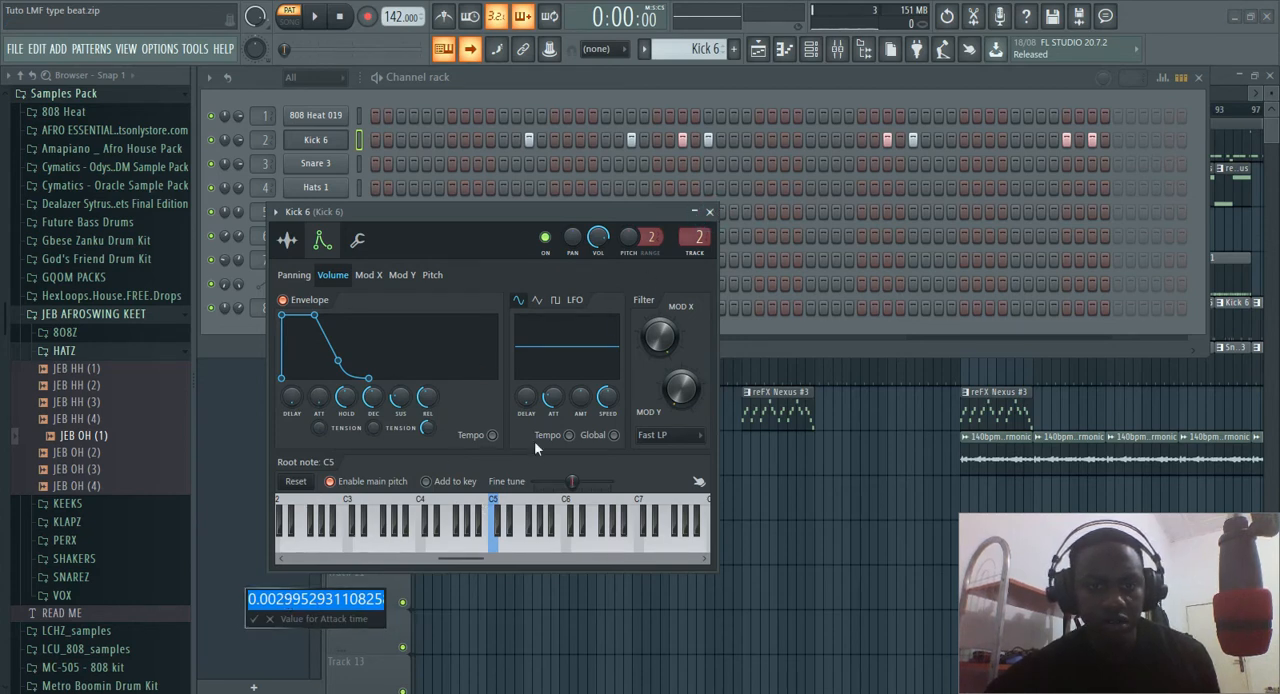
left_click(270, 620)
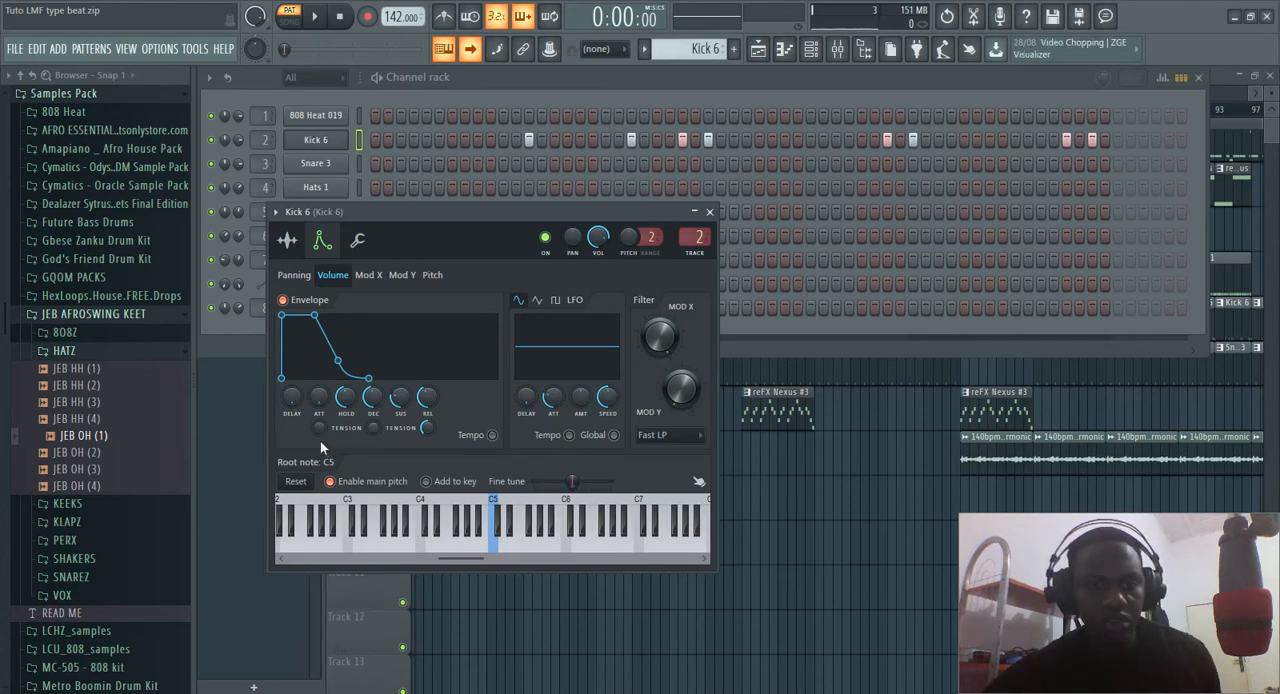
Toggle the Clip option in the precomputed effects of the Kick 6 sample
left_click(287, 240)
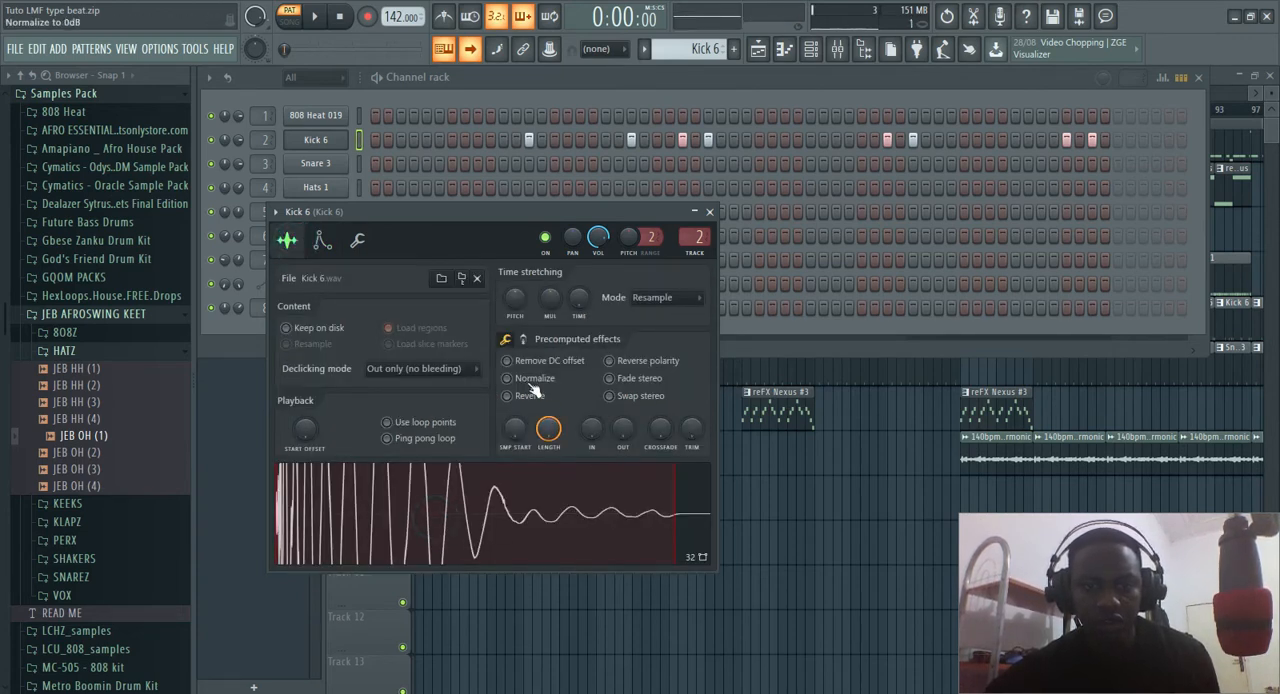
left_click(522, 339)
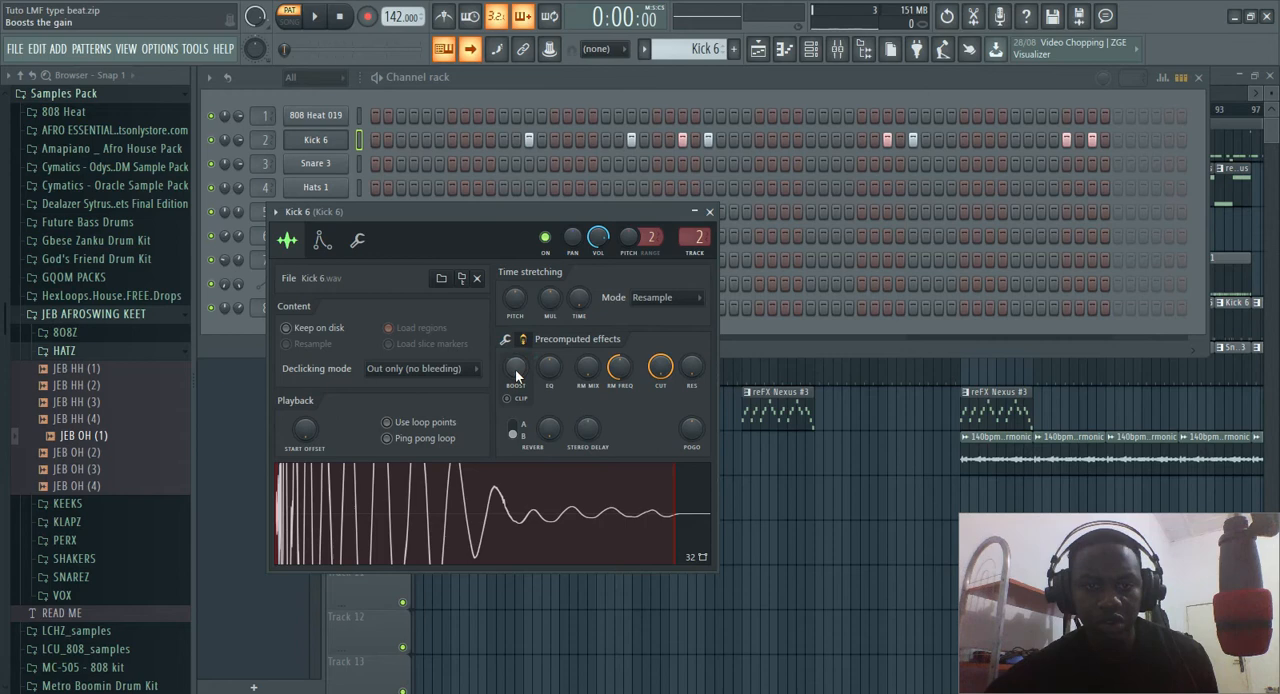
left_click(508, 398)
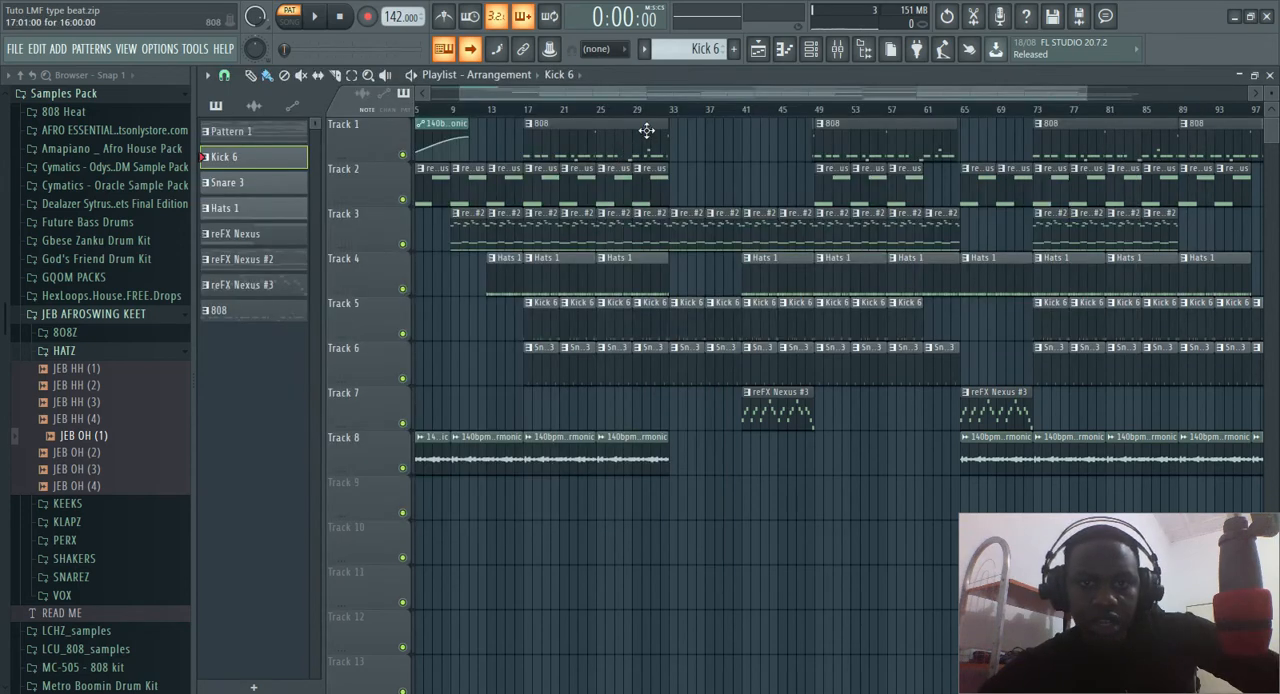
Select the 808 pattern from the channel rack view and open its notes in the piano roll
left_click(811, 48)
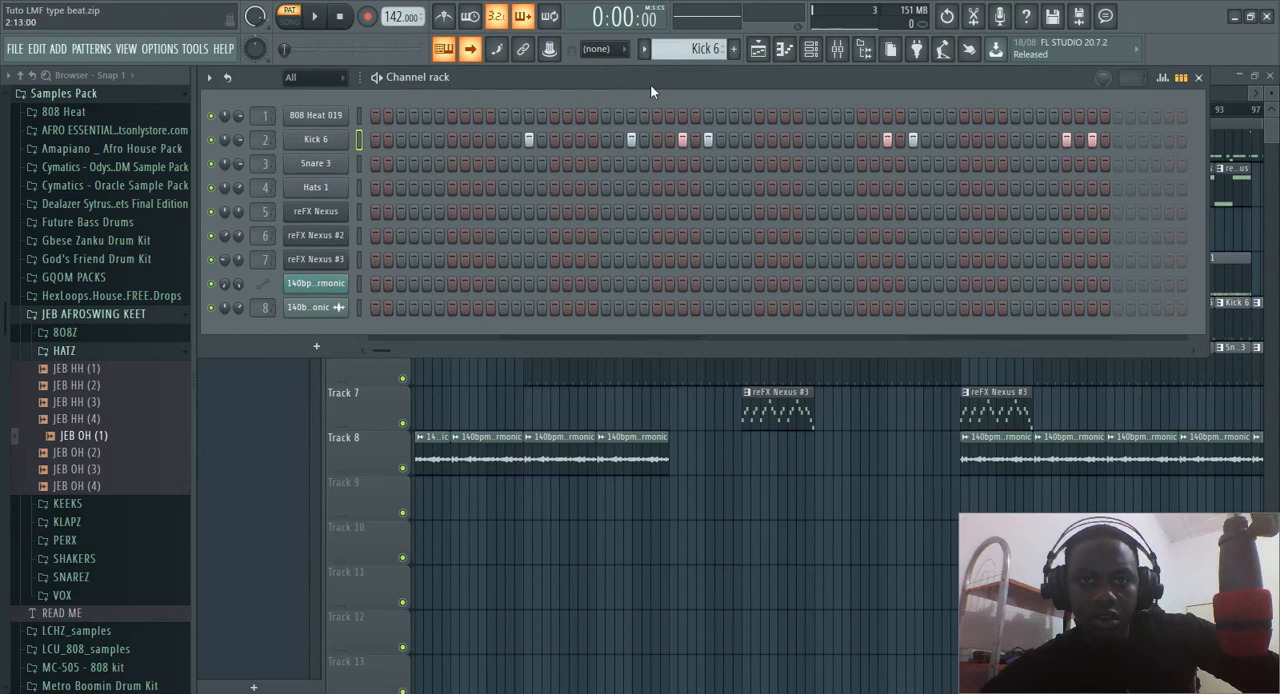
left_click(643, 48)
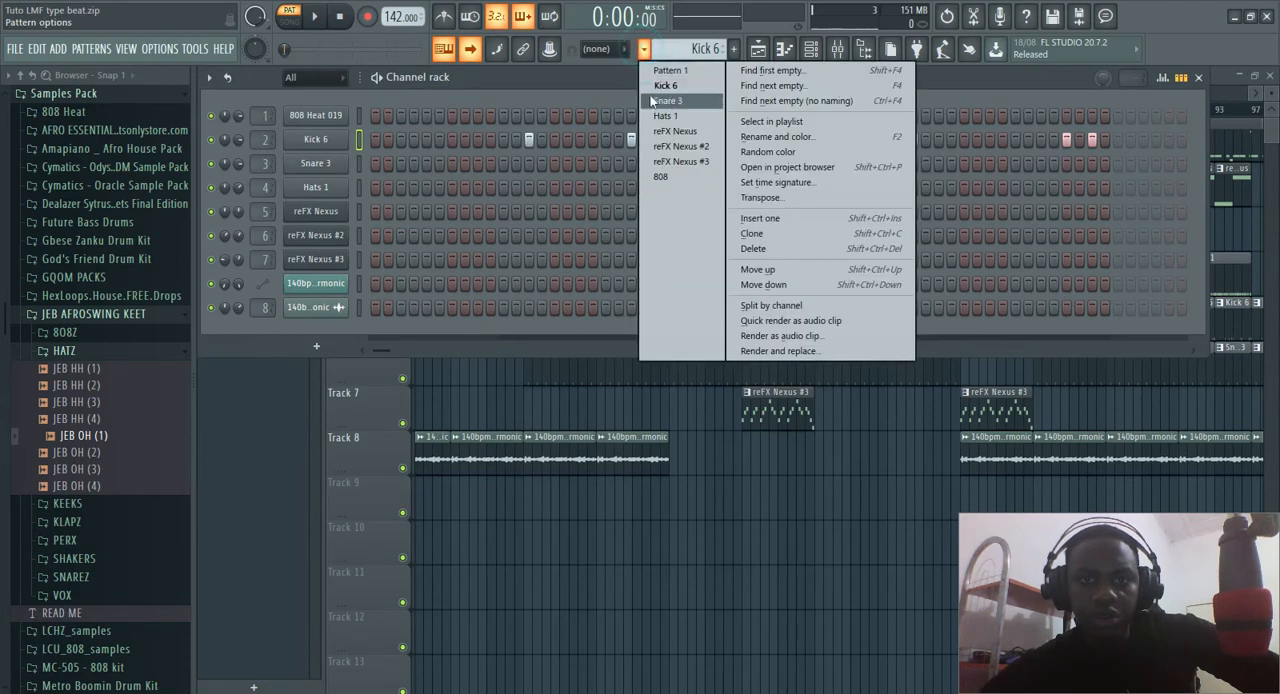
left_click(669, 176)
key("F7")
Examine the whole 808 Heat 019 bassline, play its opening bars, and close the piano roll
scroll(395, 262, "up", 3)
scroll(415, 283, "down", 2)
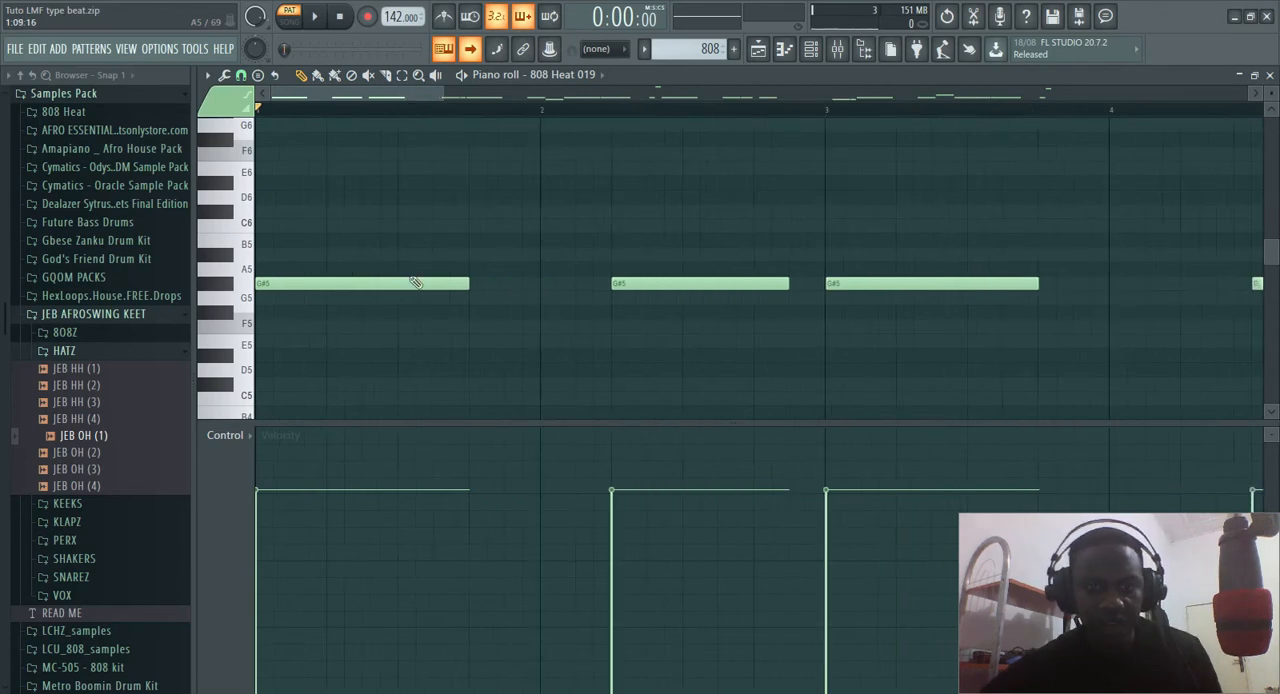
scroll(415, 283, "down", 6)
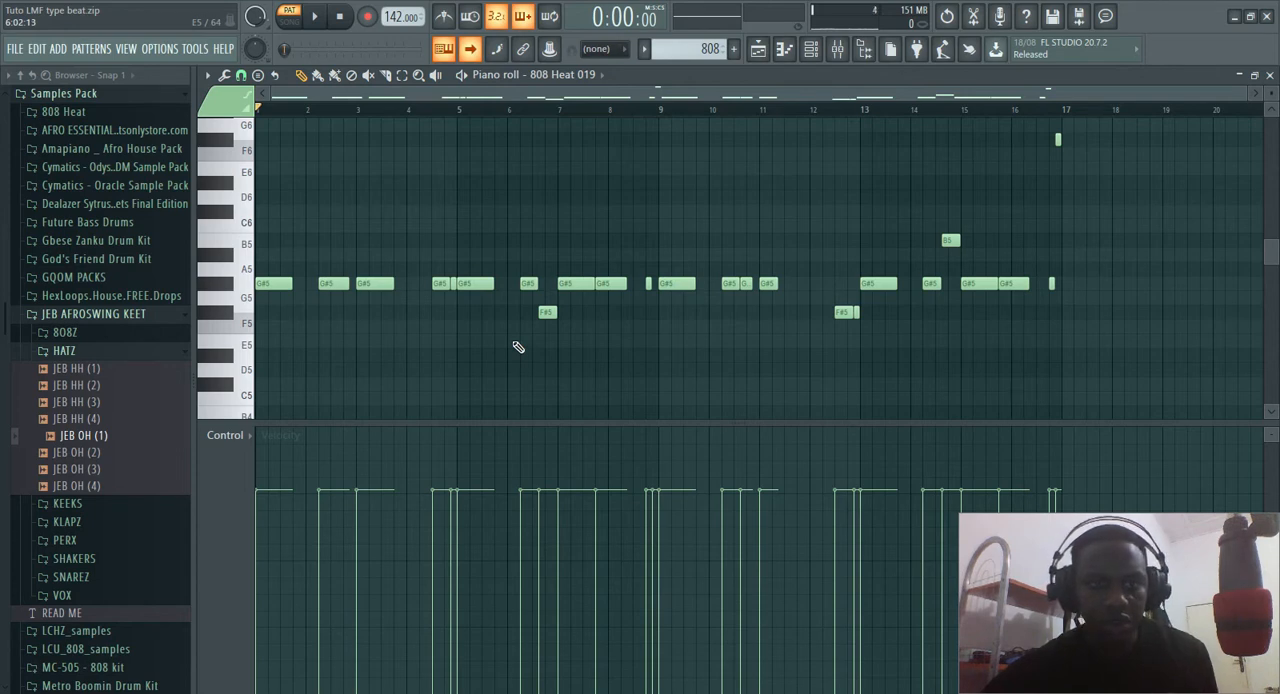
key("space")
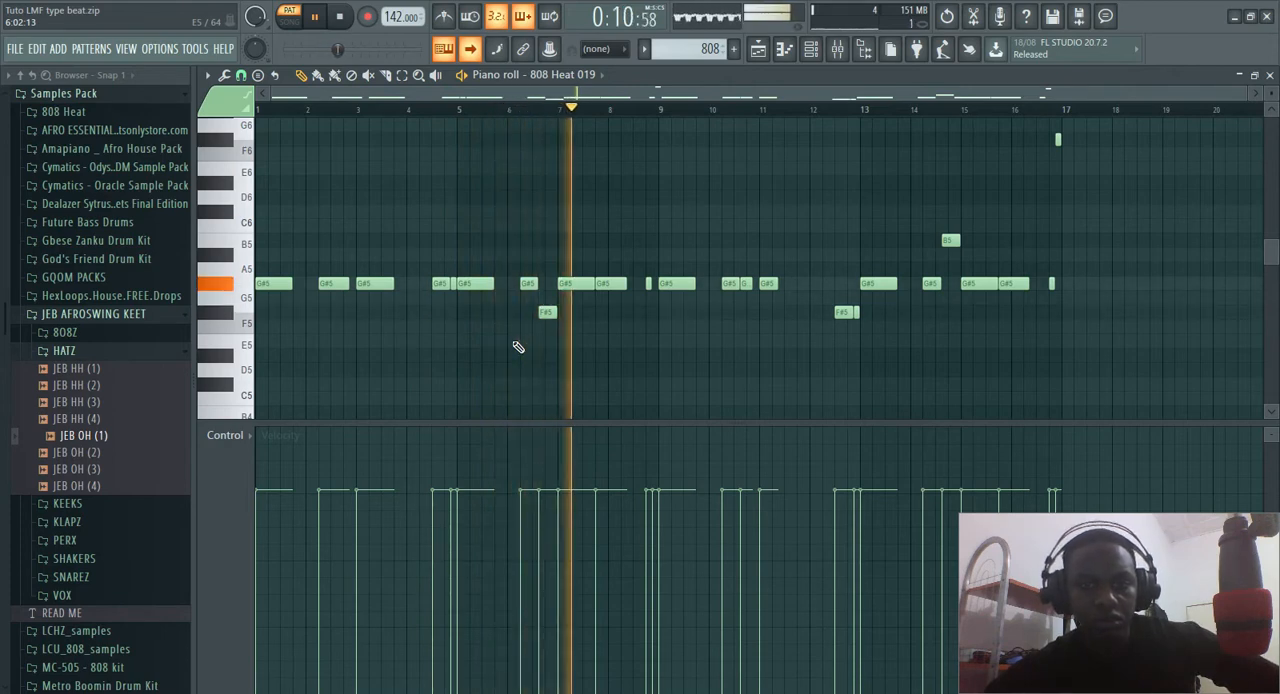
key("space")
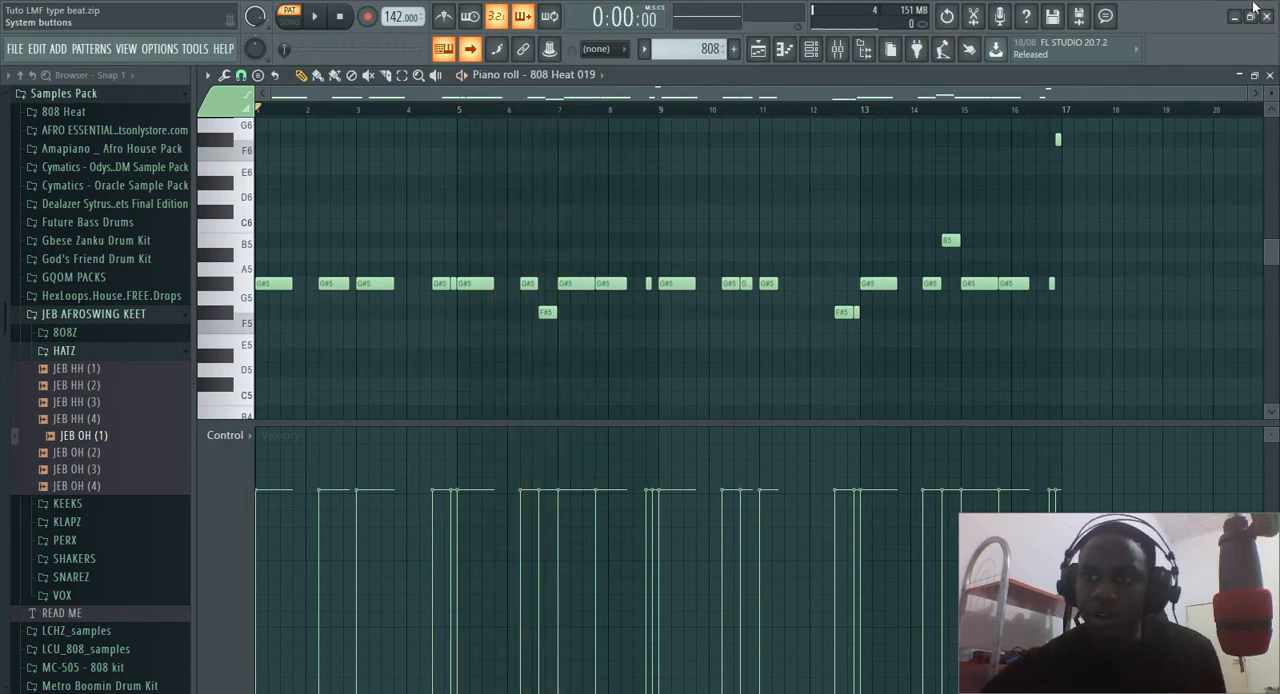
left_click(1269, 76)
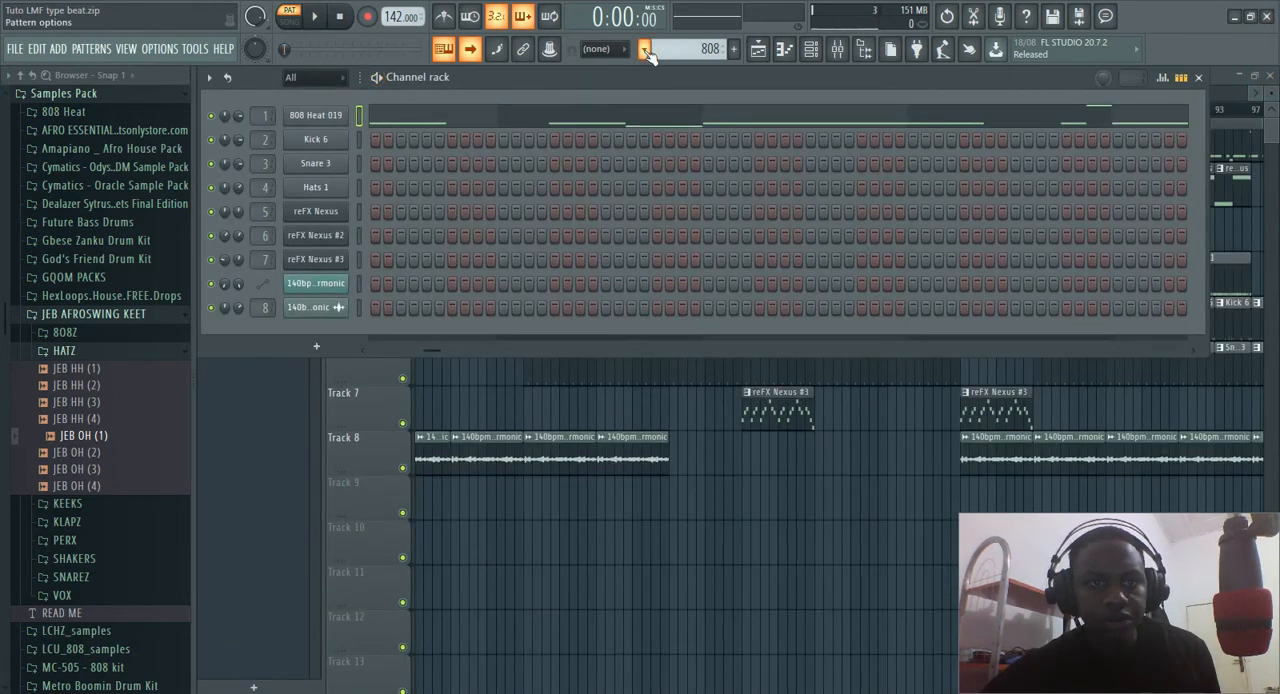
Raise the Pogo effect on the 808 Heat 019 sample and audition the sound
left_click(303, 115)
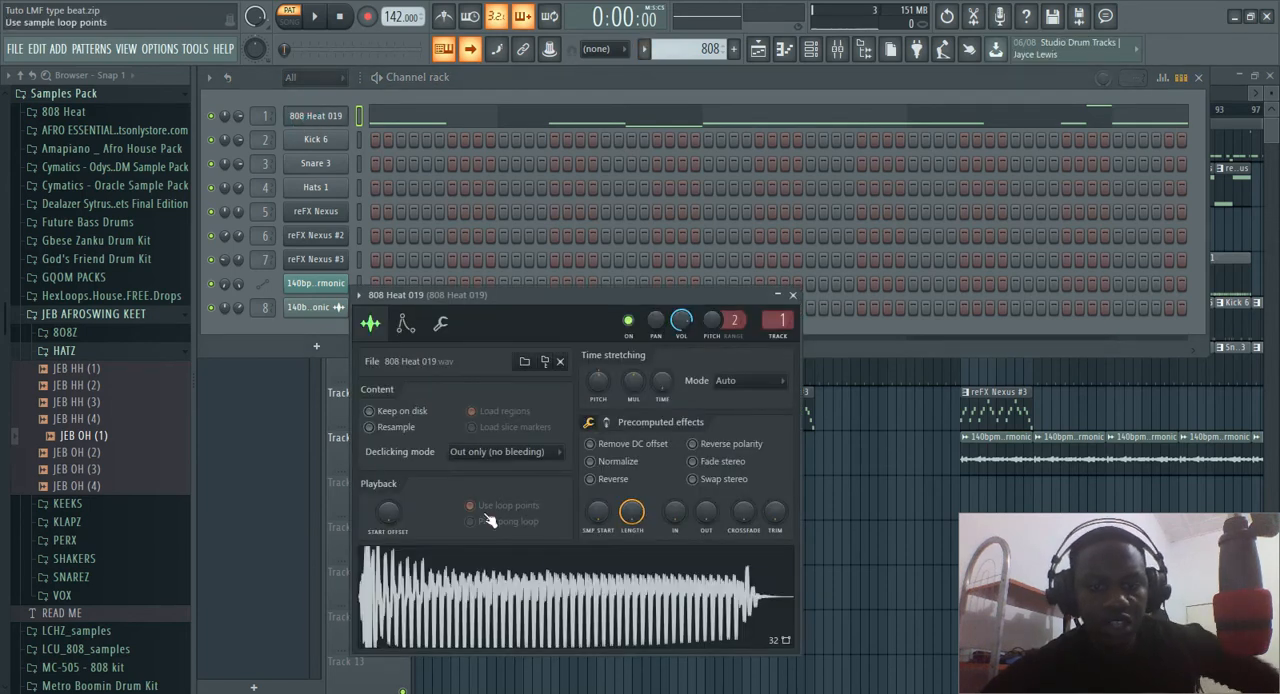
left_click(606, 422)
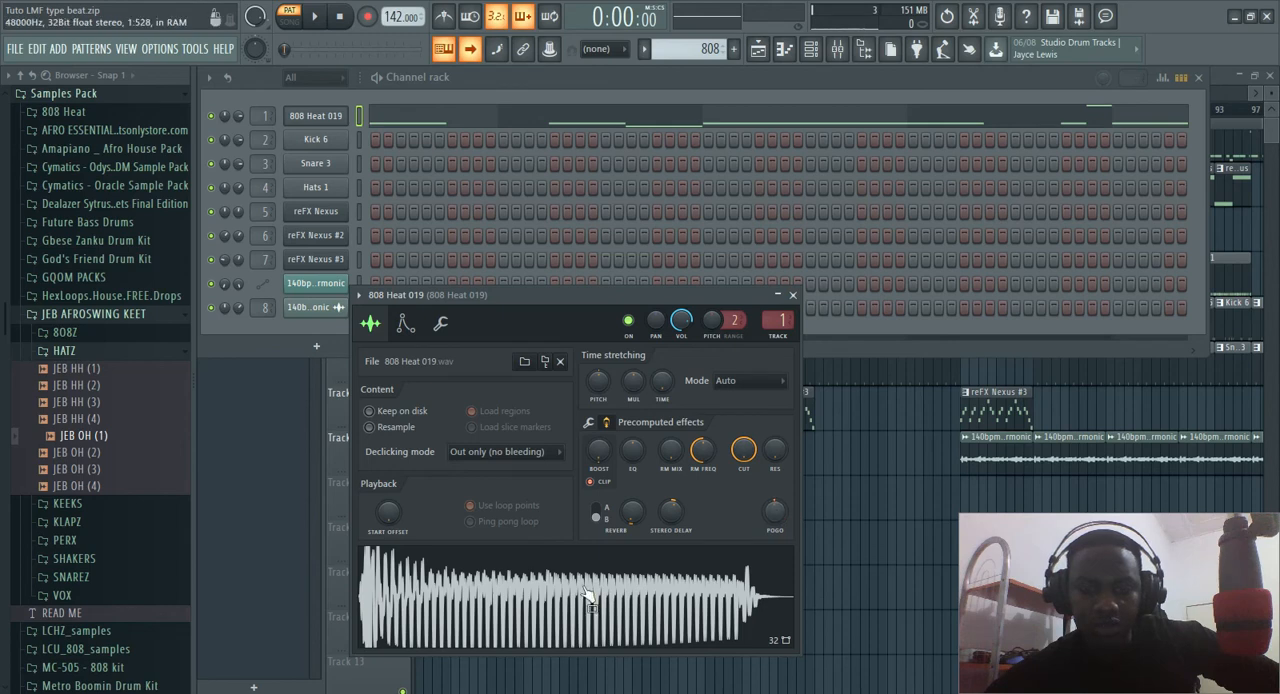
left_click_drag(775, 513, 775, 492)
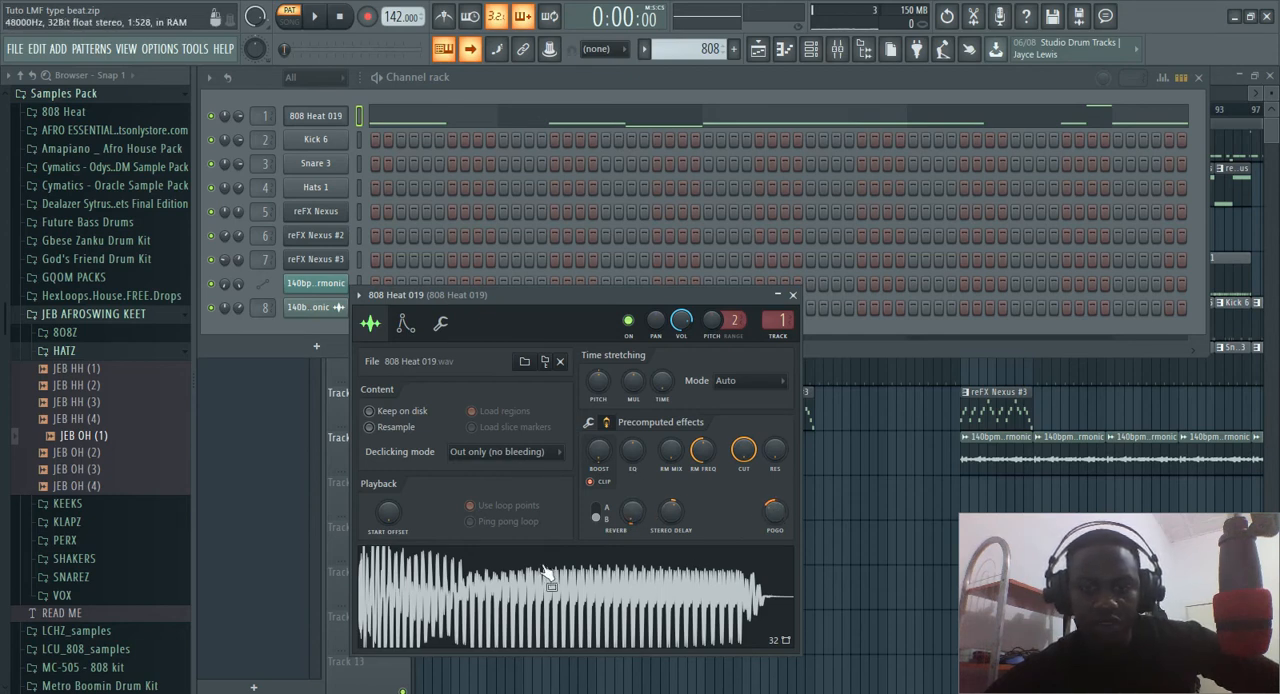
left_click(440, 600)
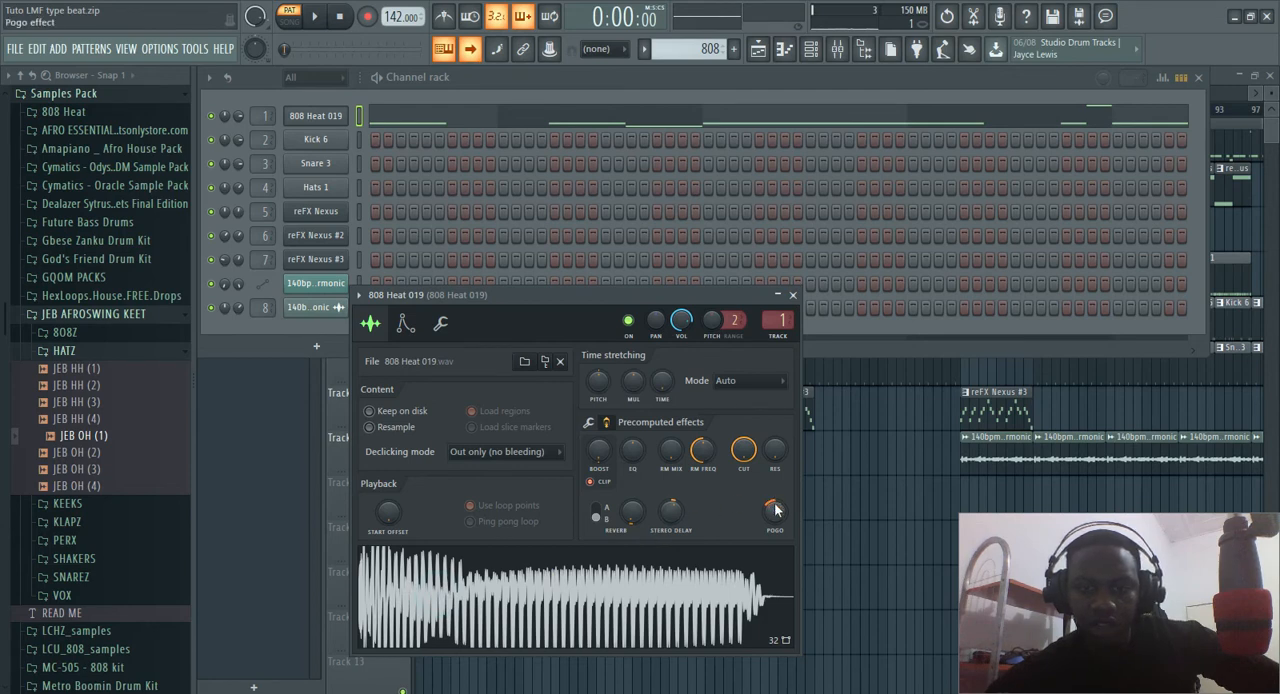
Try a slightly lower Pogo amount on the 808 Heat 019 sample, undo the Pogo changes, and close its settings
left_click_drag(775, 511, 775, 516)
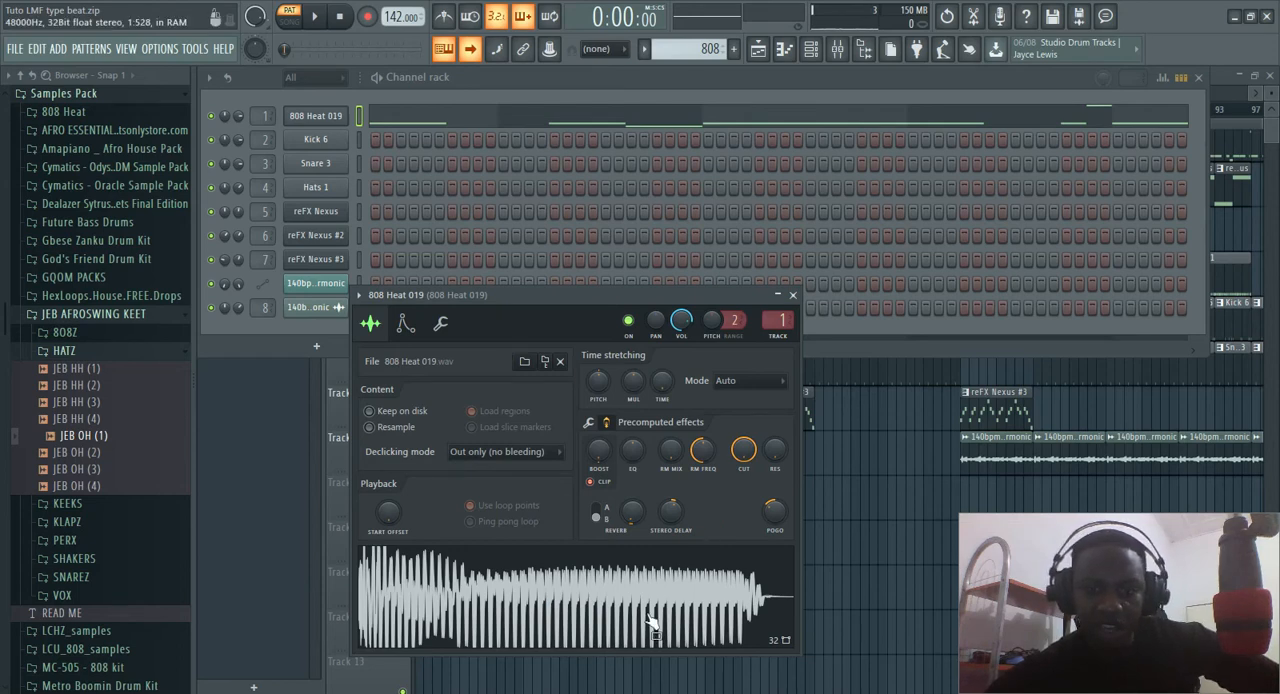
left_click(622, 598)
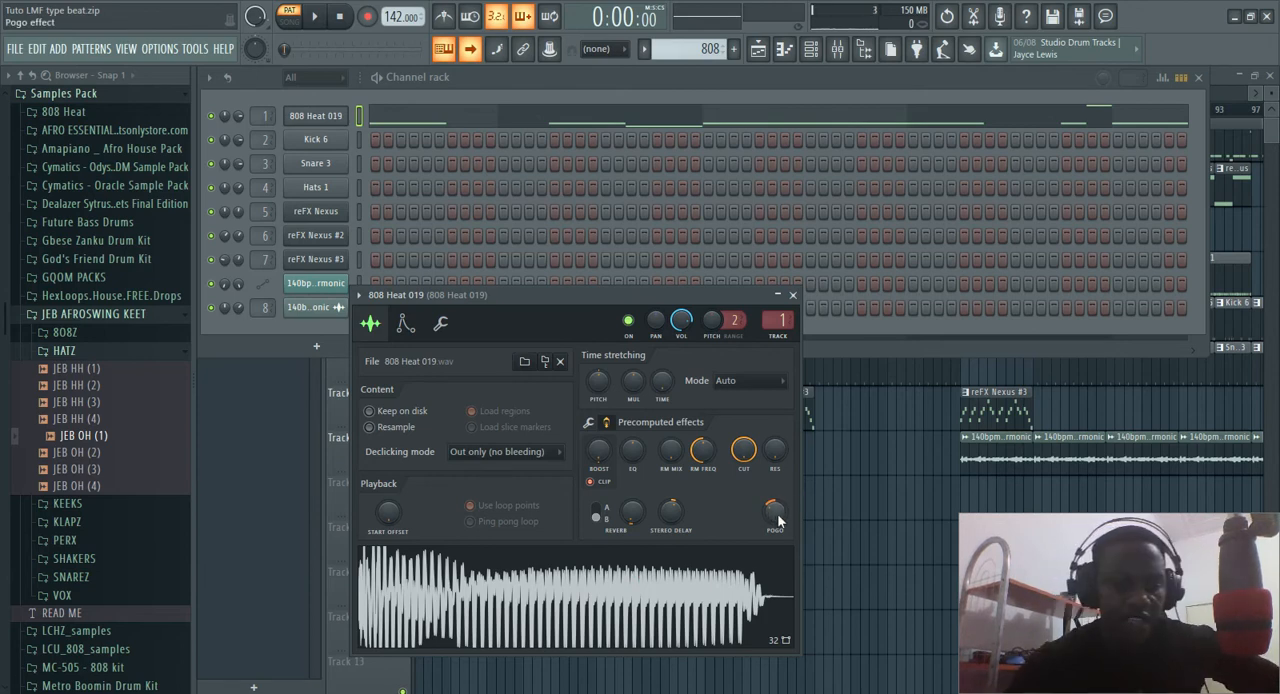
key("ctrl+z")
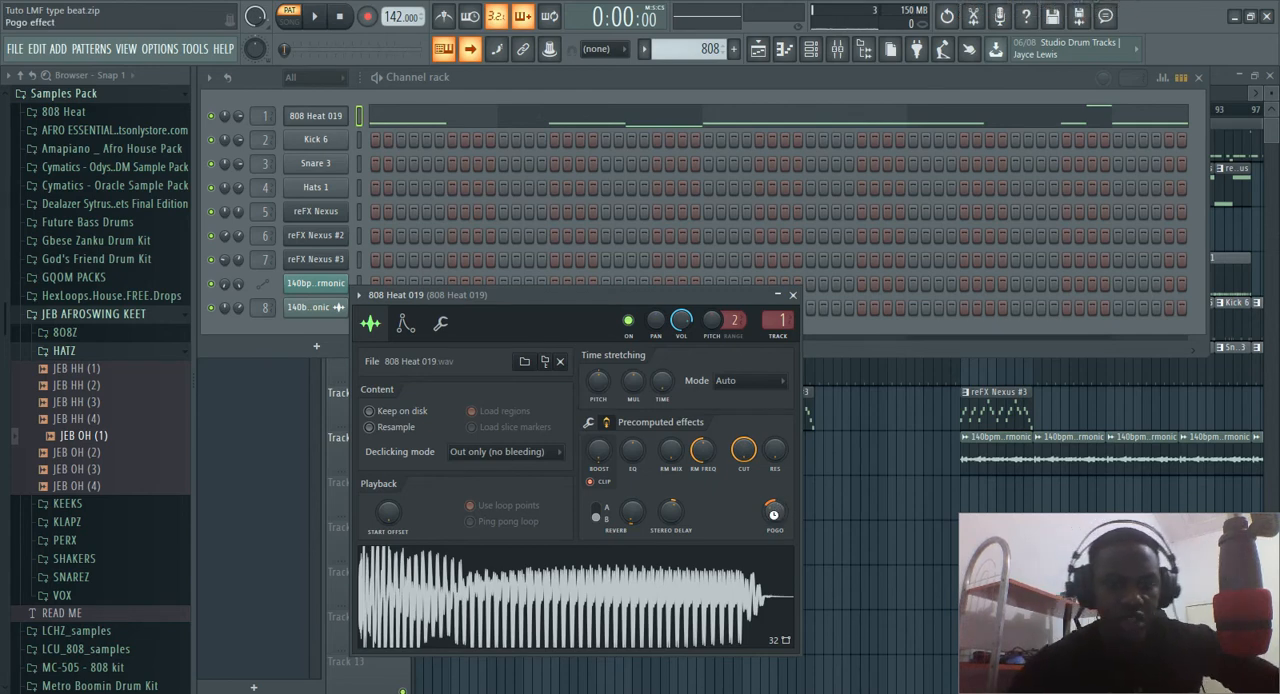
key("ctrl+z")
left_click(794, 296)
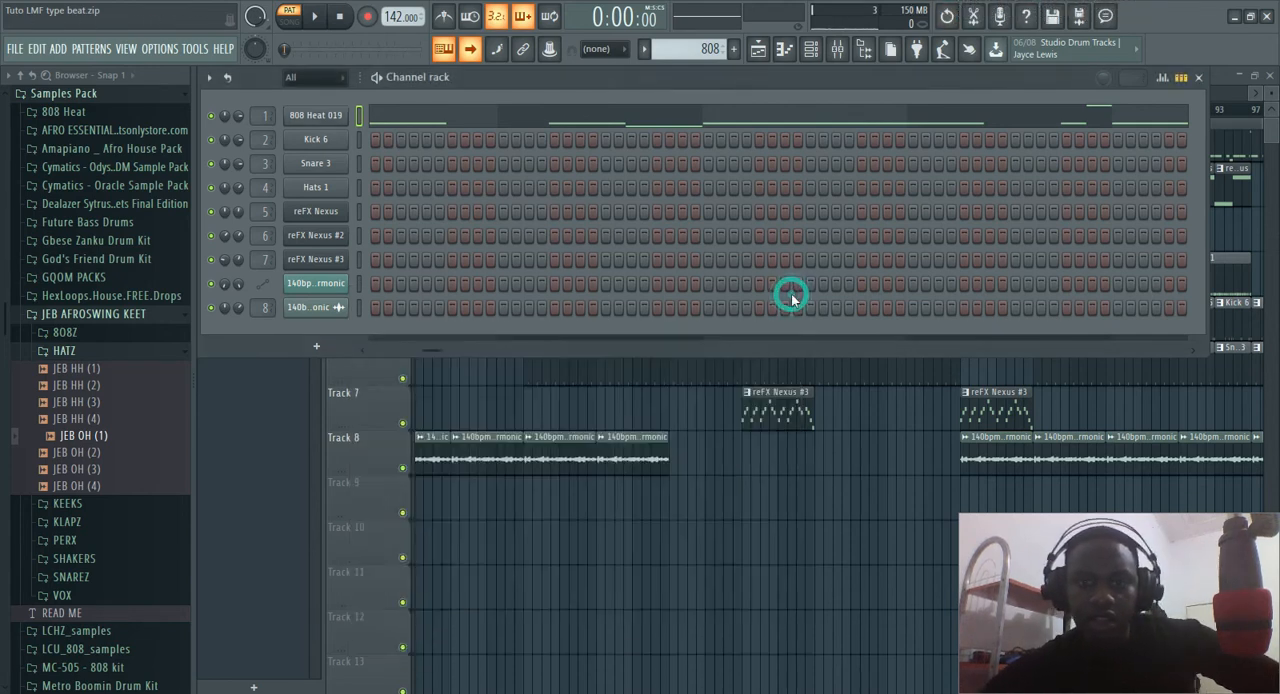
Return to the playlist and open the sample settings of the 140bpm Cm Harmonic clip on Track 8
key("F6")
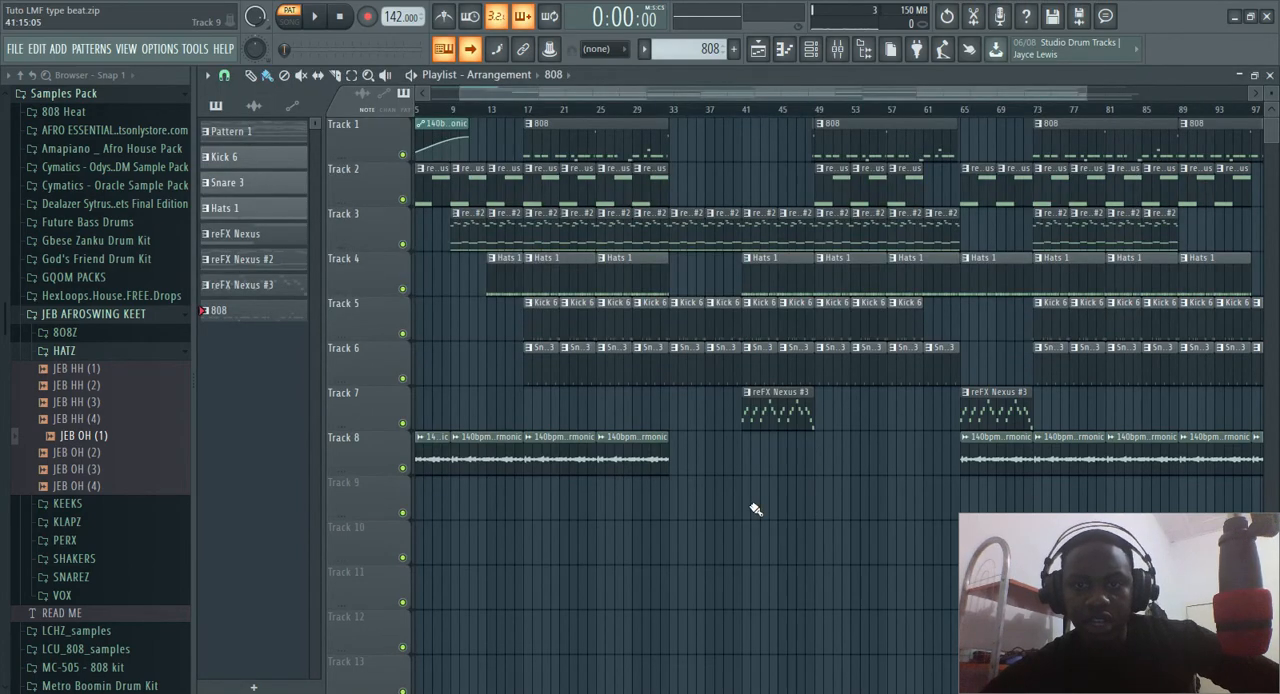
scroll(655, 451, "up", 6)
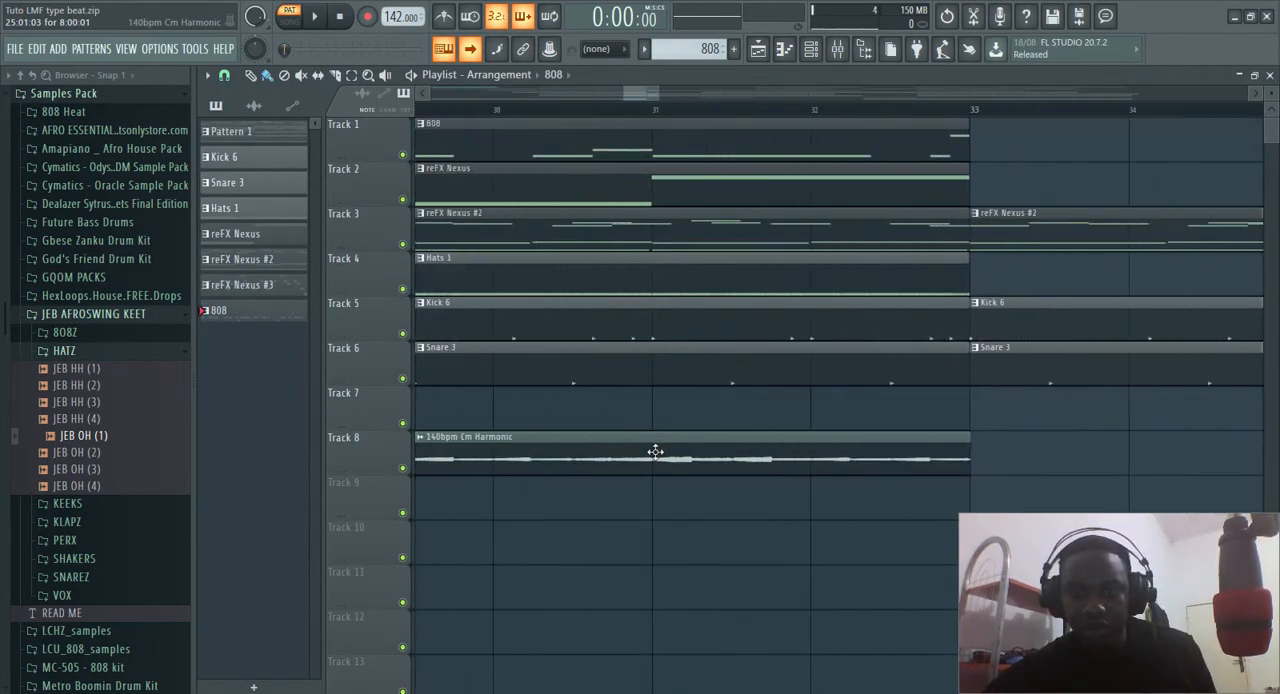
scroll(655, 451, "up", 2)
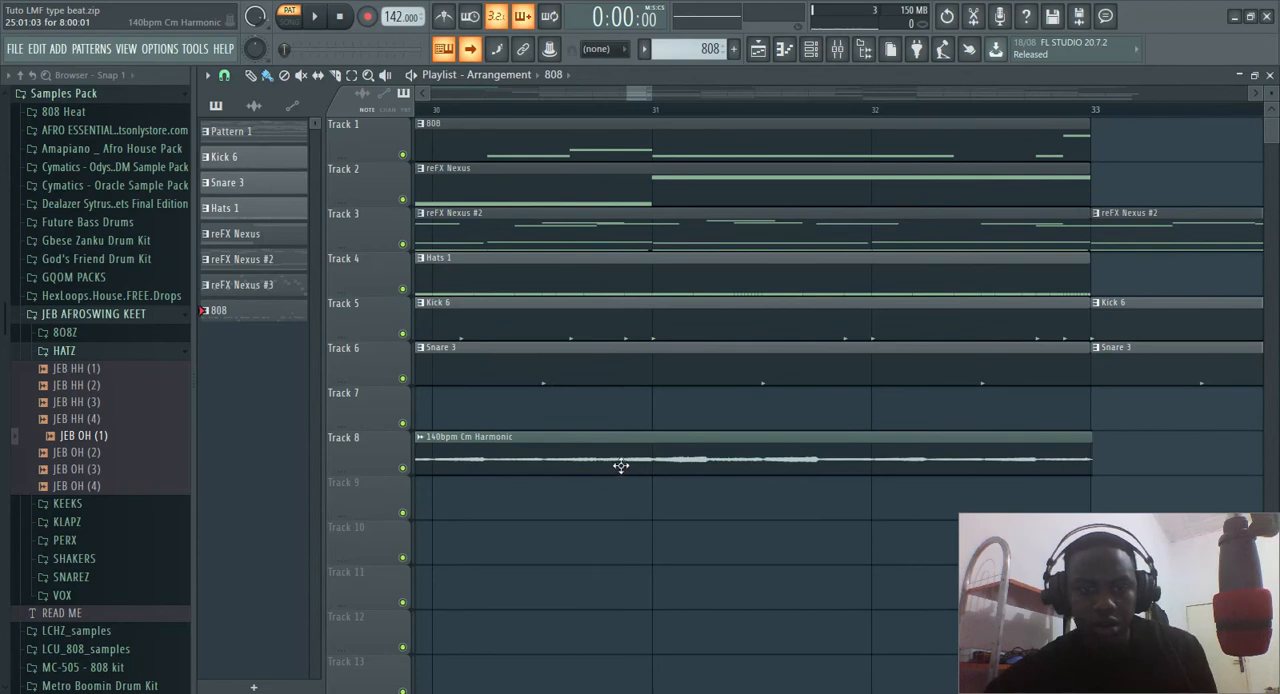
double_click(619, 462)
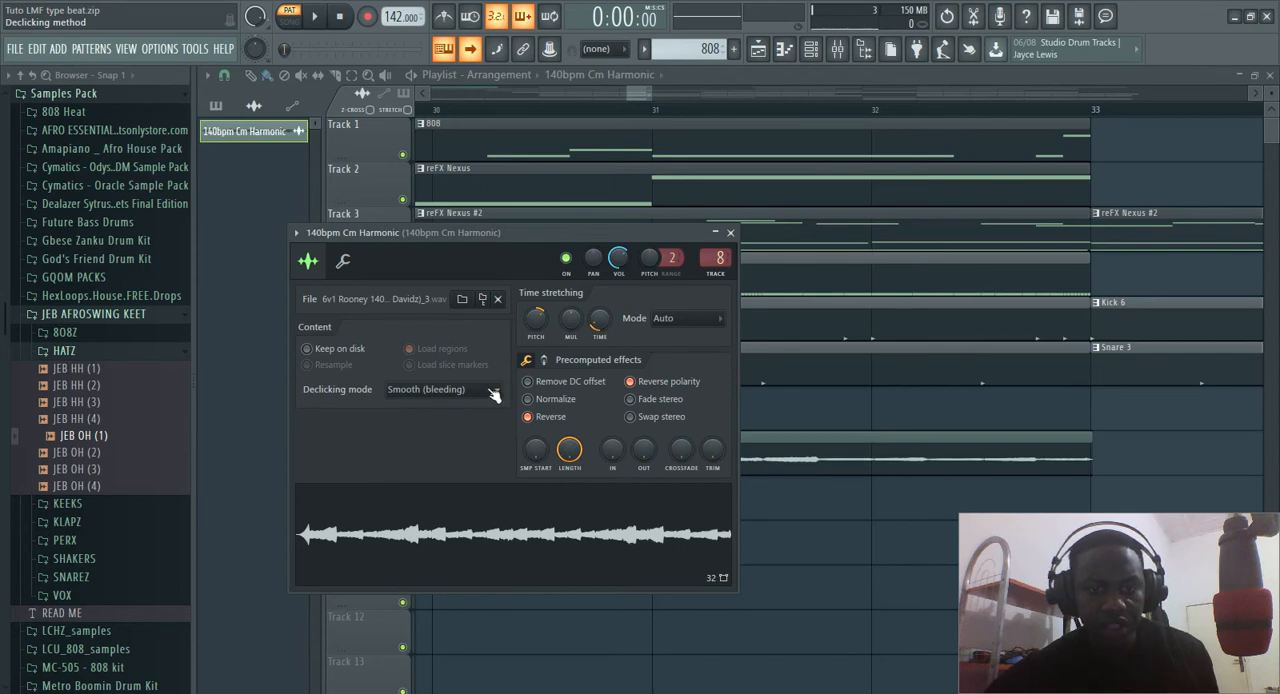
Open the 140bpm Cm Harmonic sample in Edison and fade in its first 0.165 seconds
double_click(474, 480)
left_click_drag(259, 433, 251, 430)
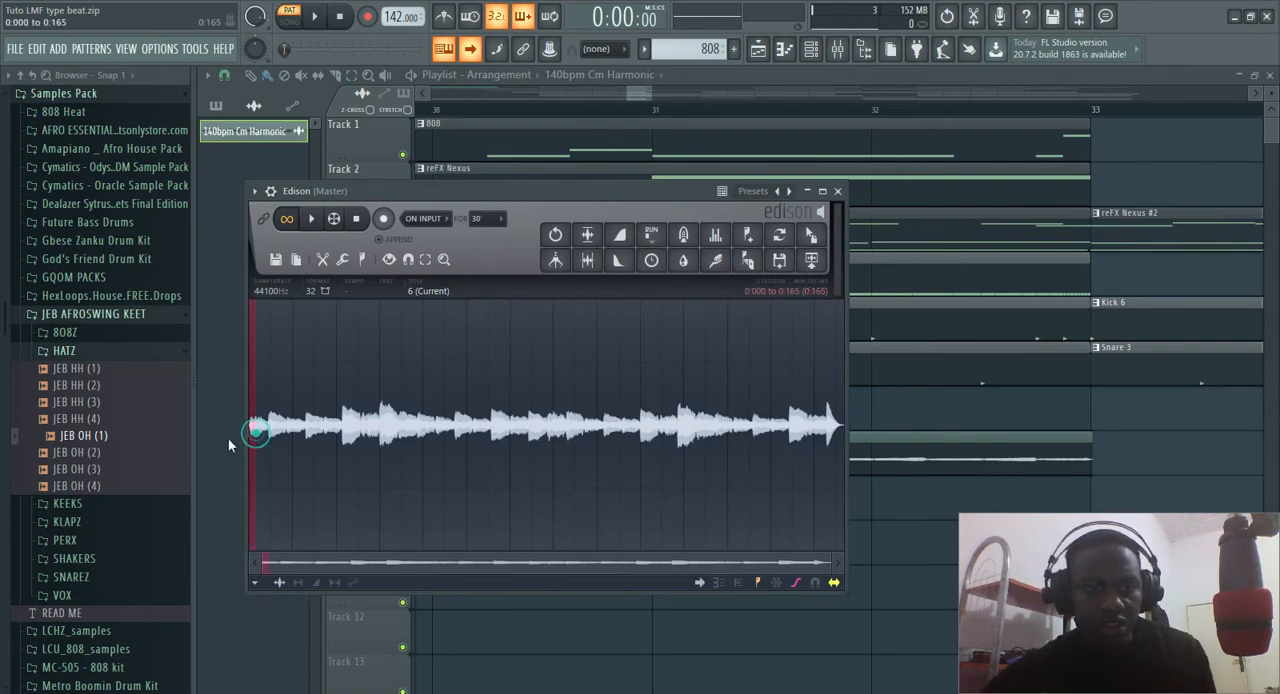
left_click(620, 240)
Select the sample's final 0.478 seconds, try placing that portion on Track 9 at bar 32, and delete the short clip
left_click(783, 410)
left_click_drag(783, 410, 879, 475)
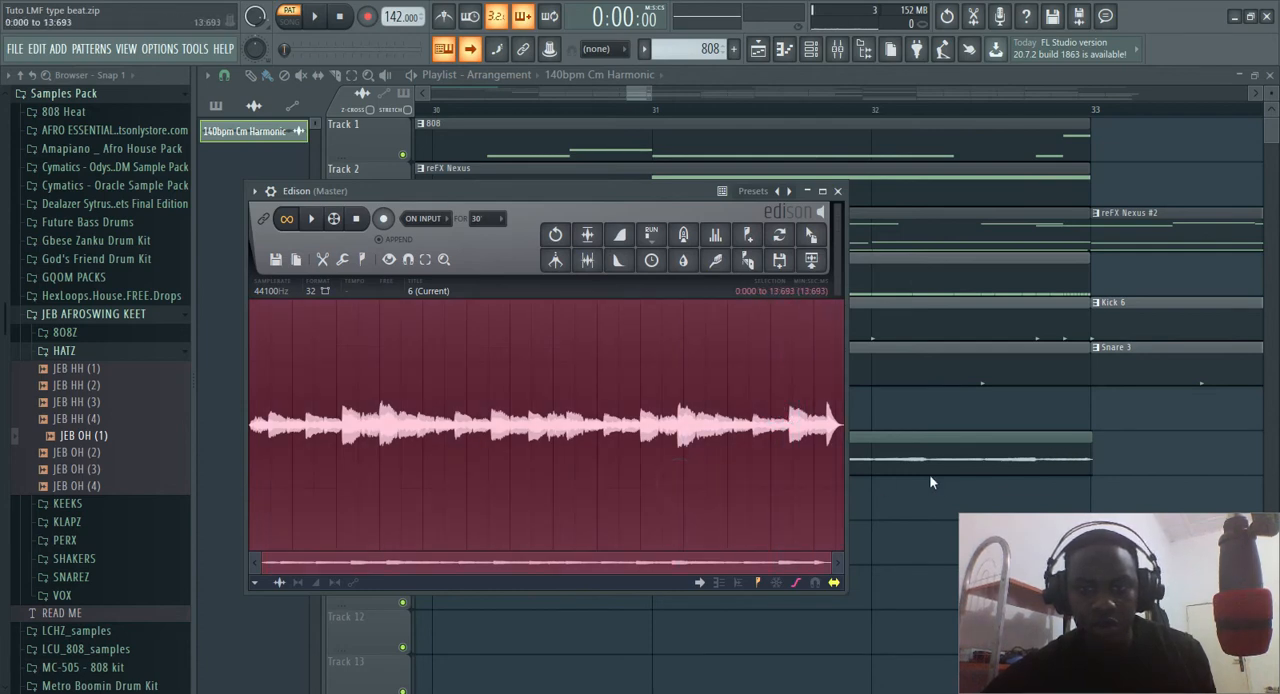
left_click_drag(293, 490, 823, 491)
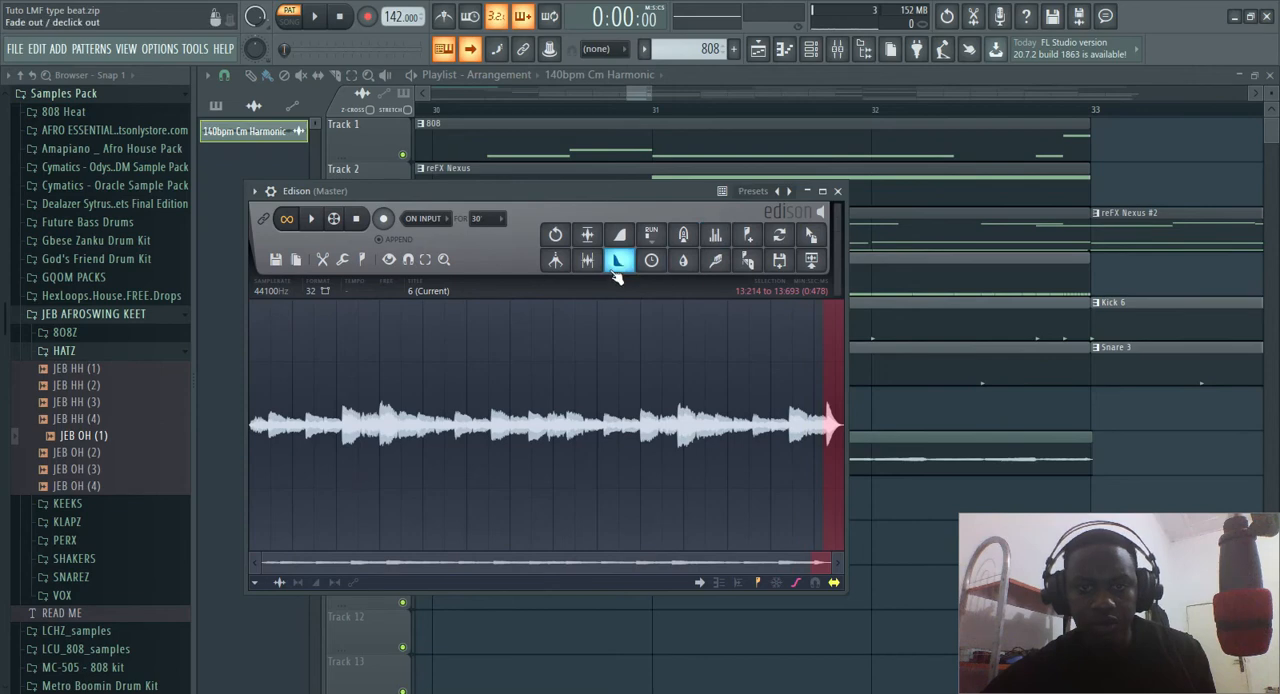
left_click_drag(811, 234, 909, 498)
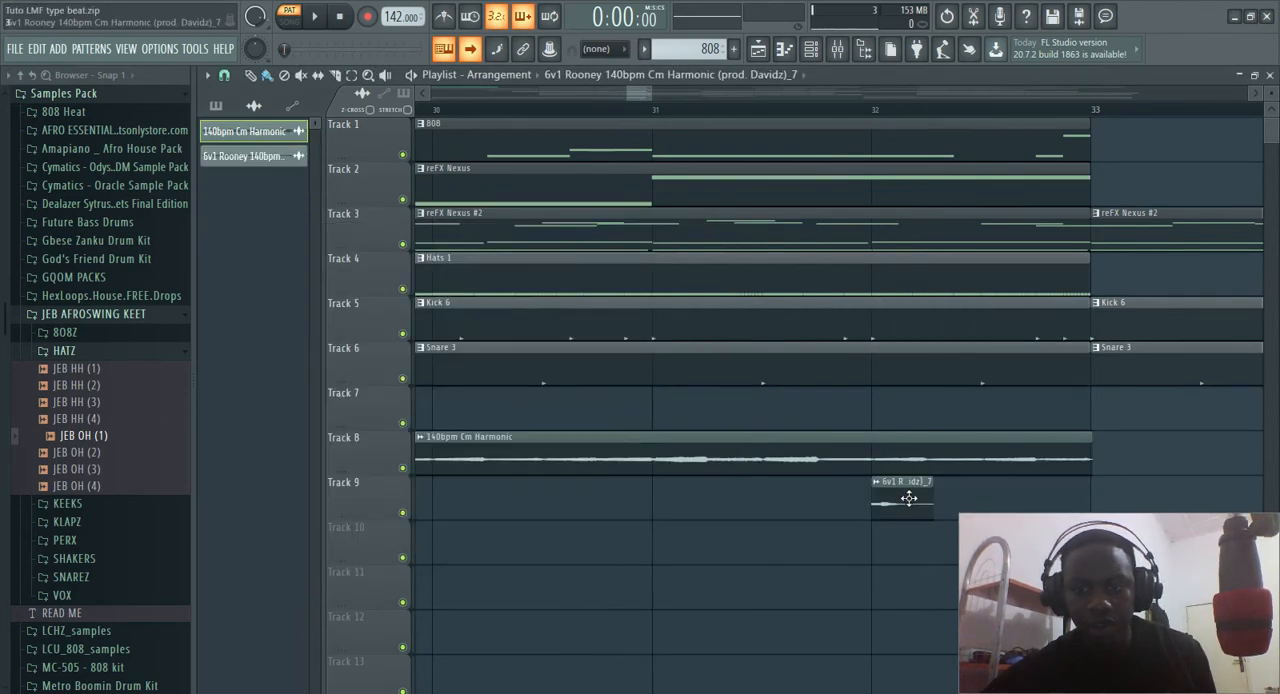
right_click(901, 503)
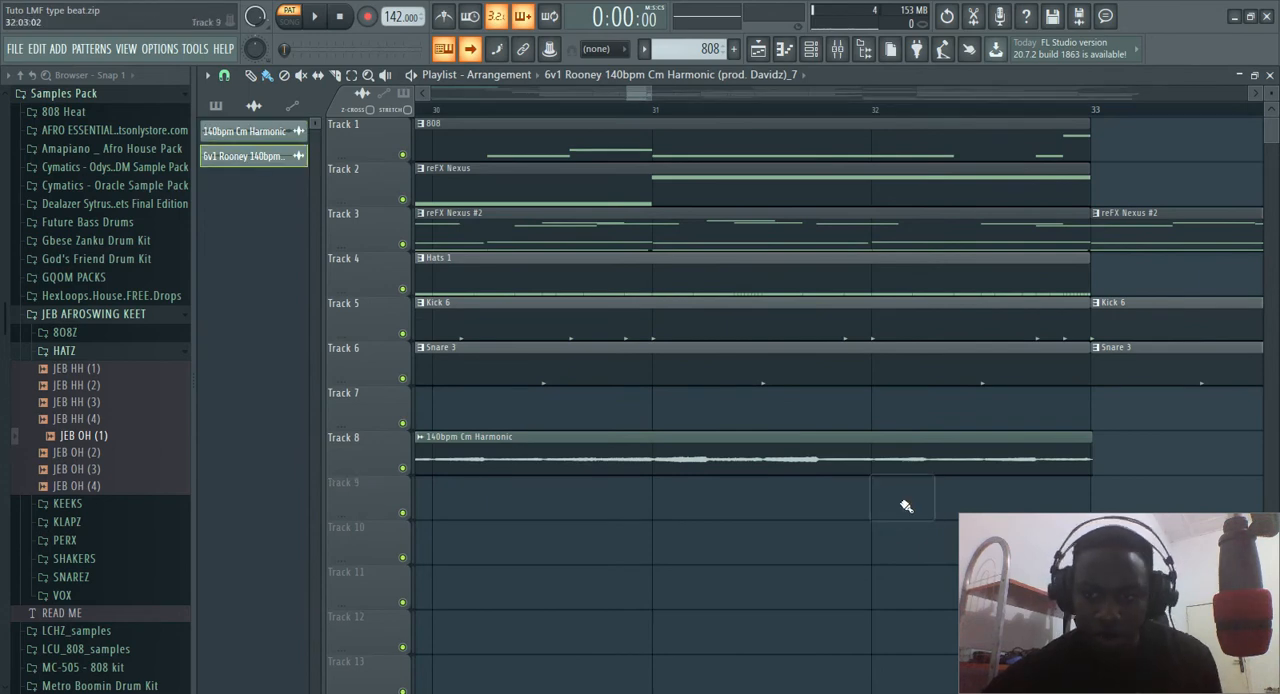
Reopen the Track 8 sample in Edison, select its entire waveform, and place it as a clip on Track 9 at bar 32
double_click(777, 450)
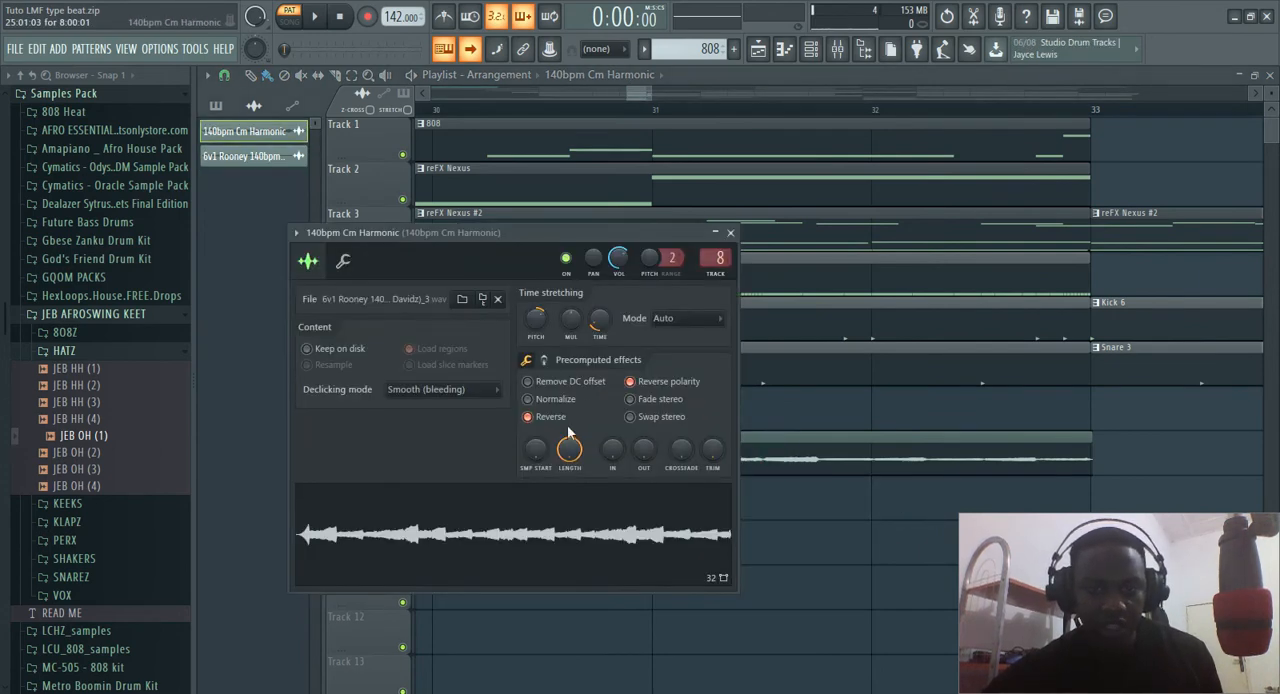
key("ctrl+e")
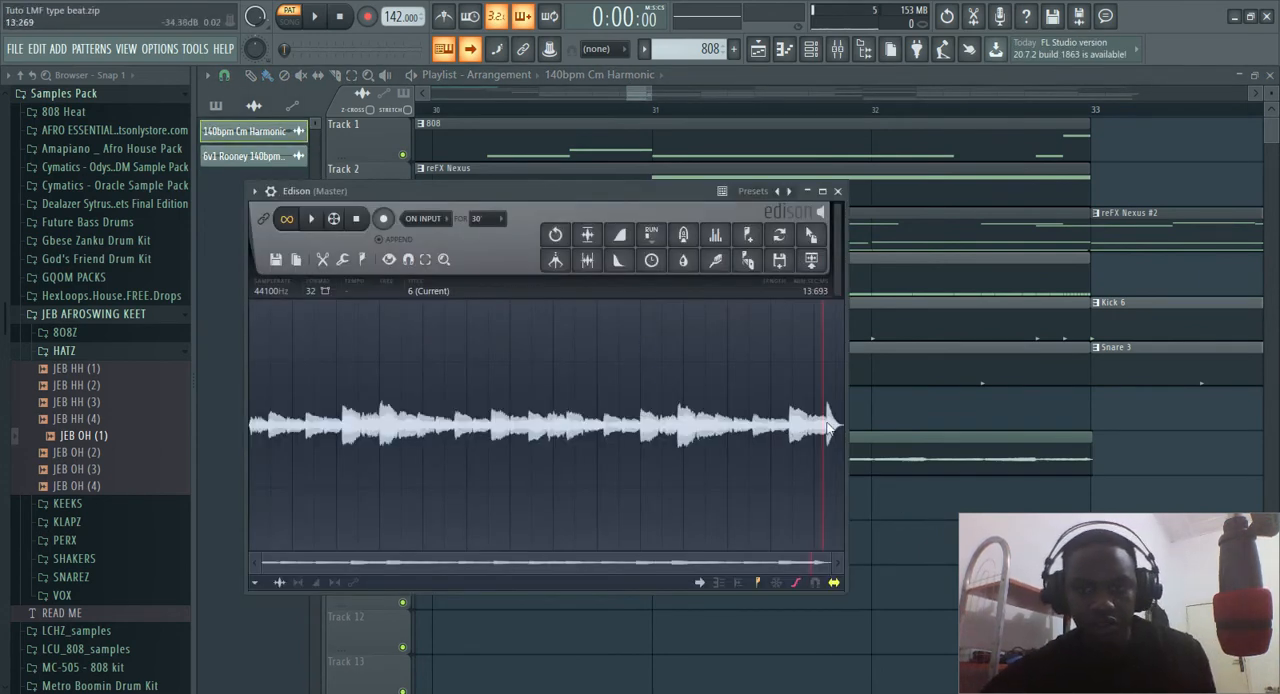
left_click_drag(838, 421, 78, 558)
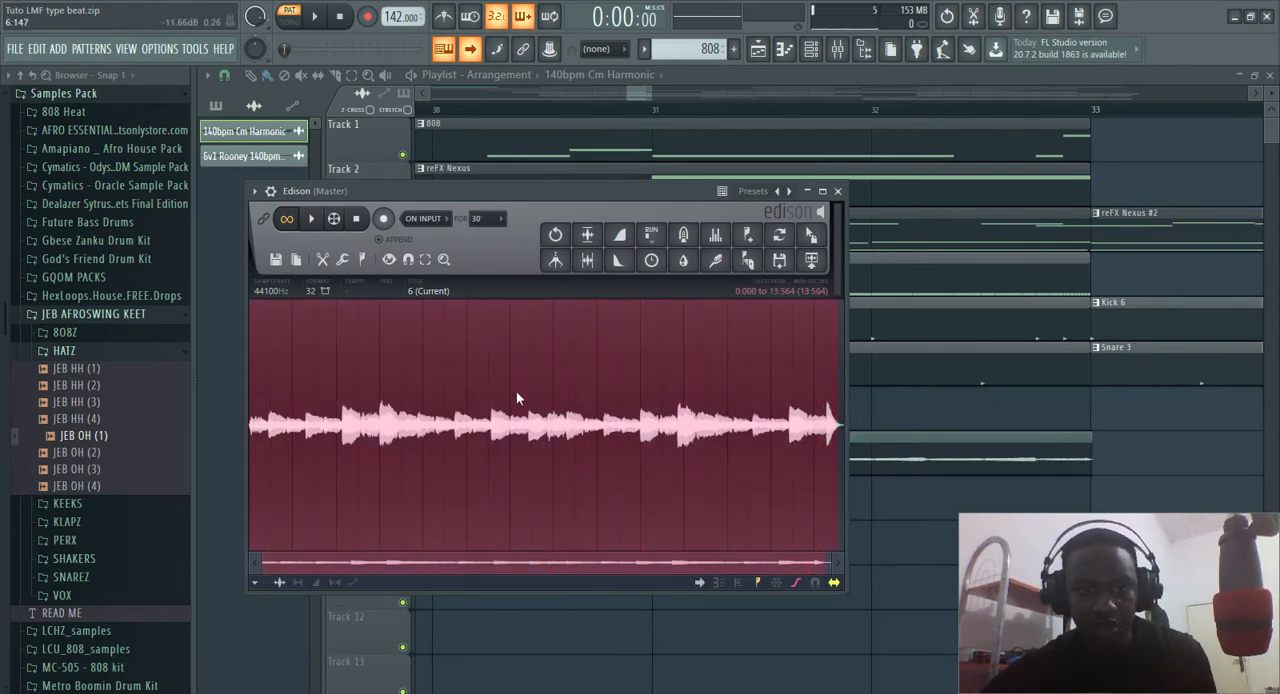
key("ctrl+a")
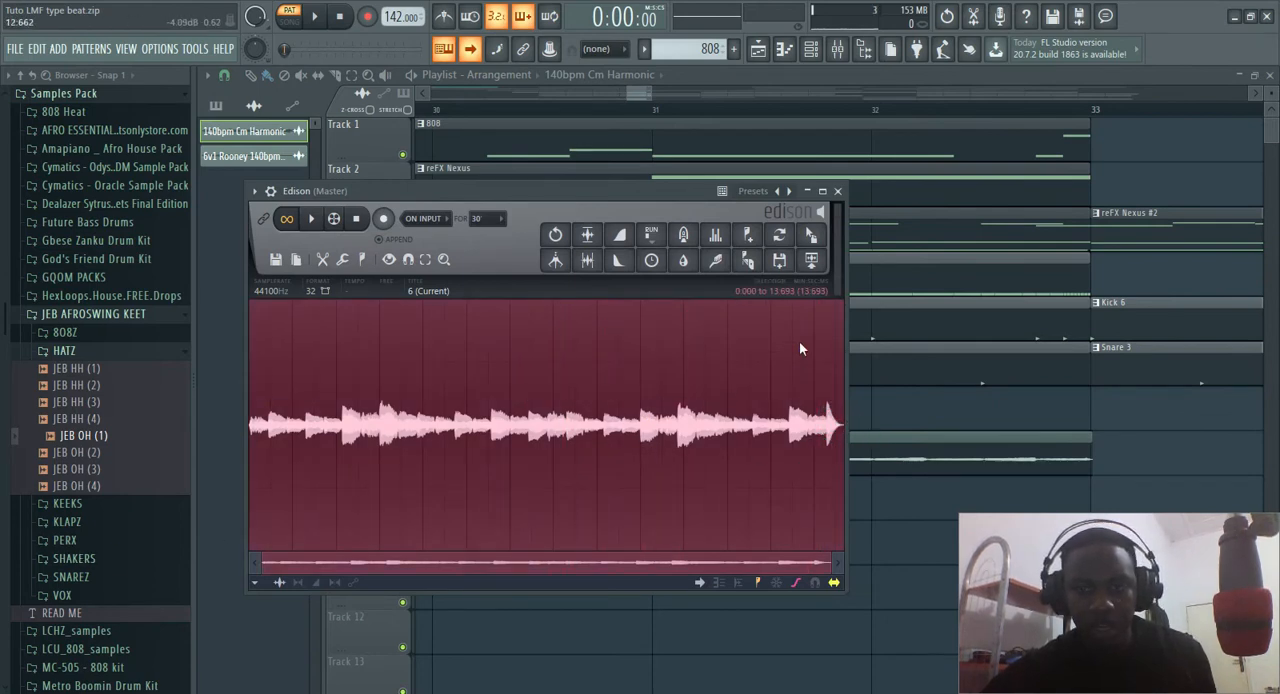
left_click_drag(800, 252, 936, 510)
Delete the full-length sample clip from Track 9 and return to the overall arrangement
scroll(924, 514, "down", 6)
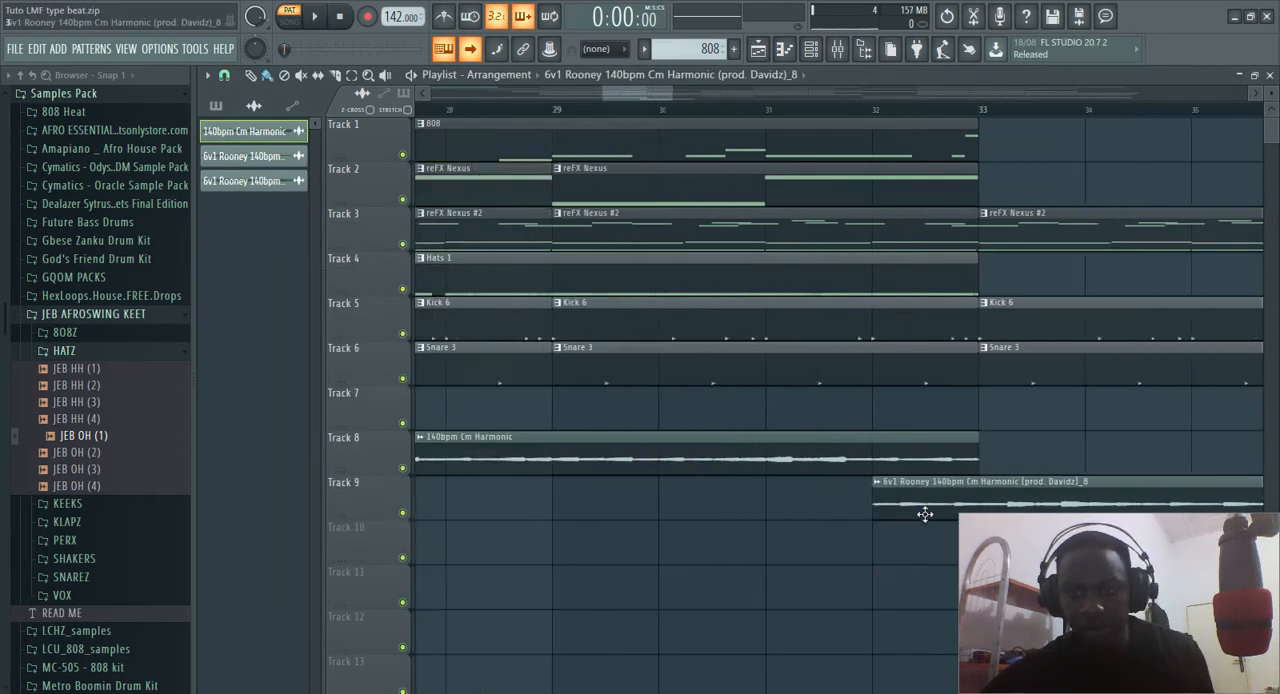
right_click(997, 493)
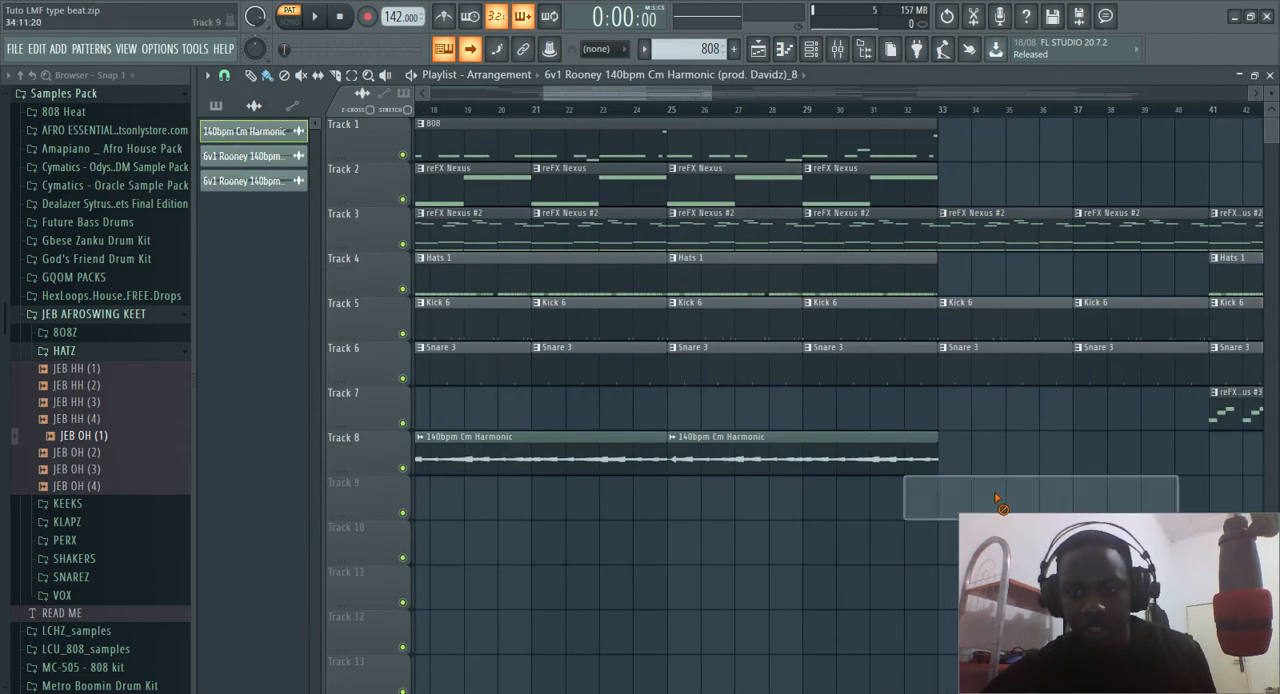
scroll(606, 405, "down", 3)
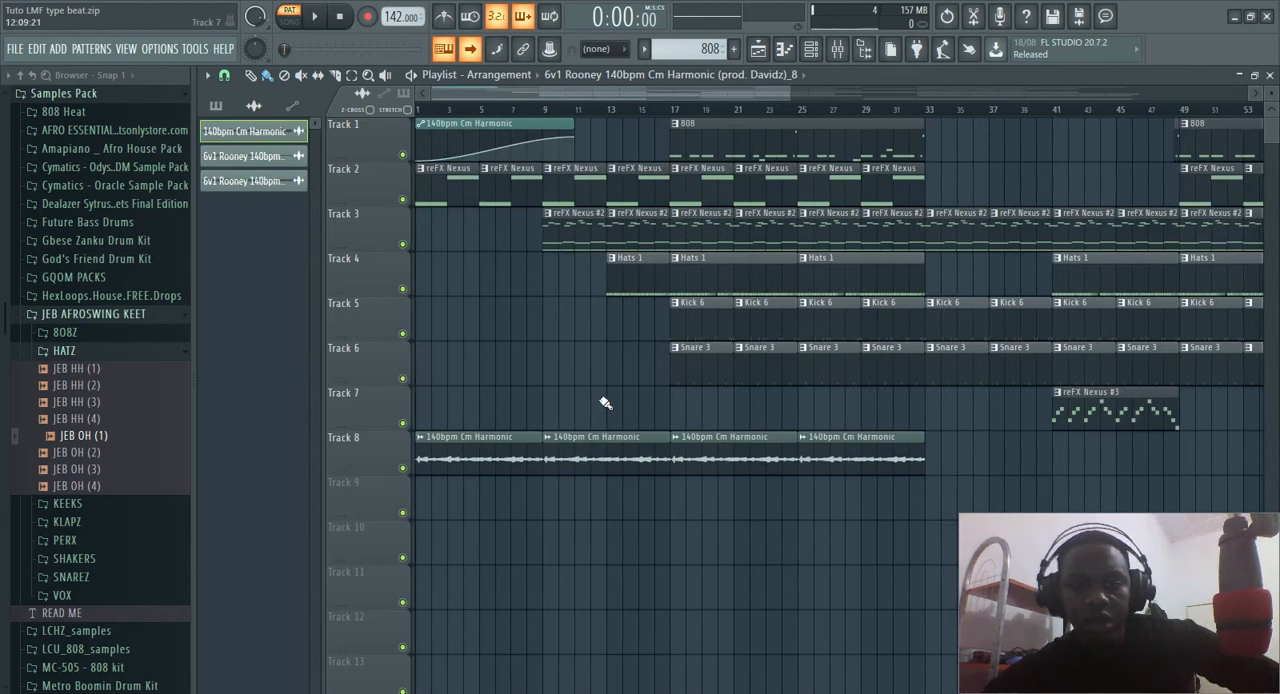